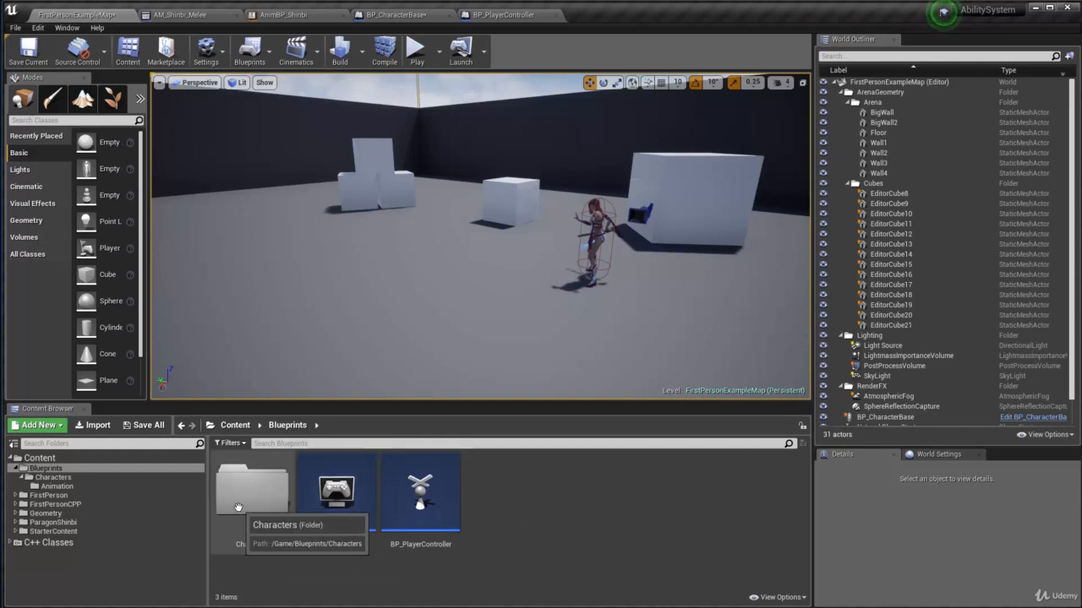
Play the level to test the character's melee attack while standing and running, and end the session.
drag(495, 282, 451, 221)
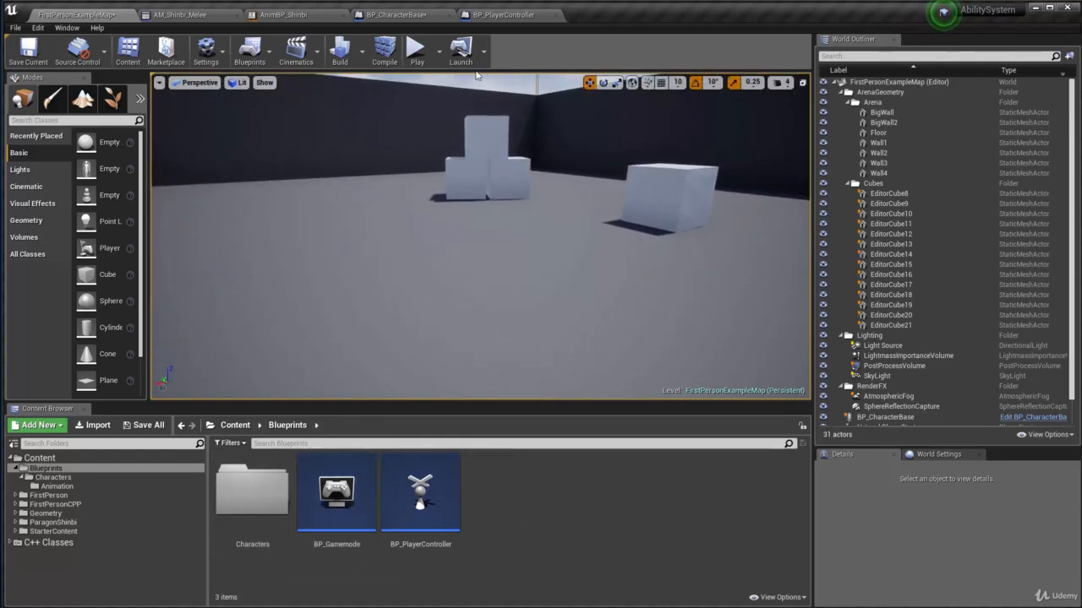
click(417, 52)
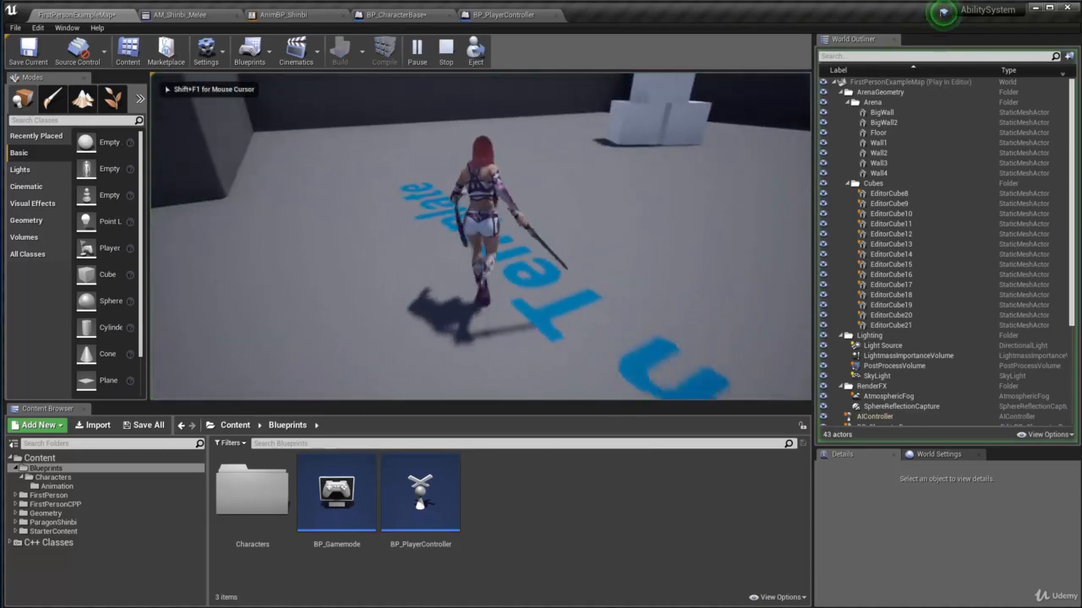
click(480, 236)
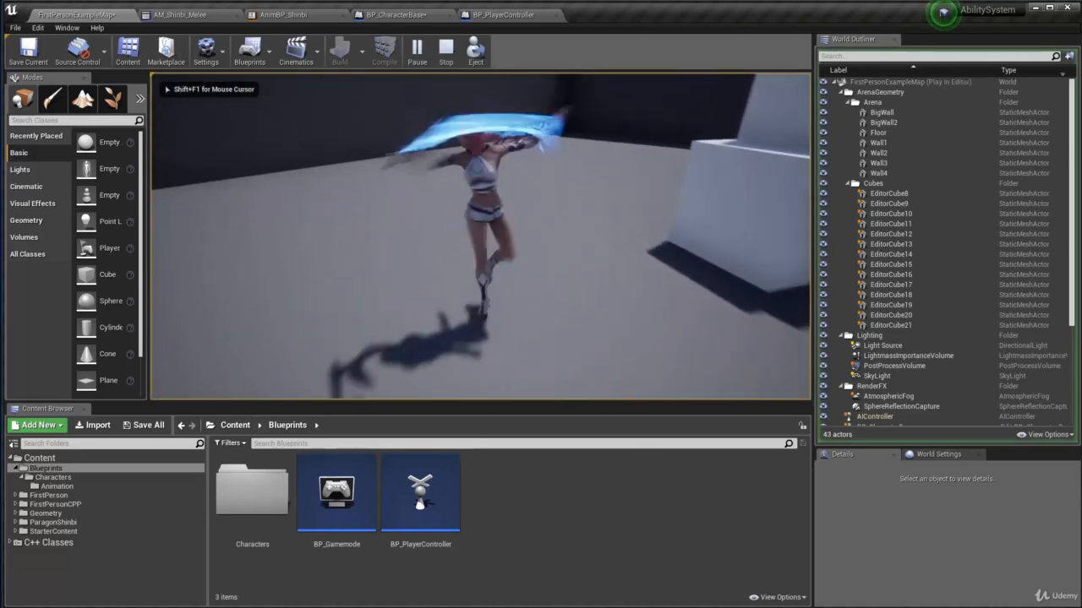
key(w)
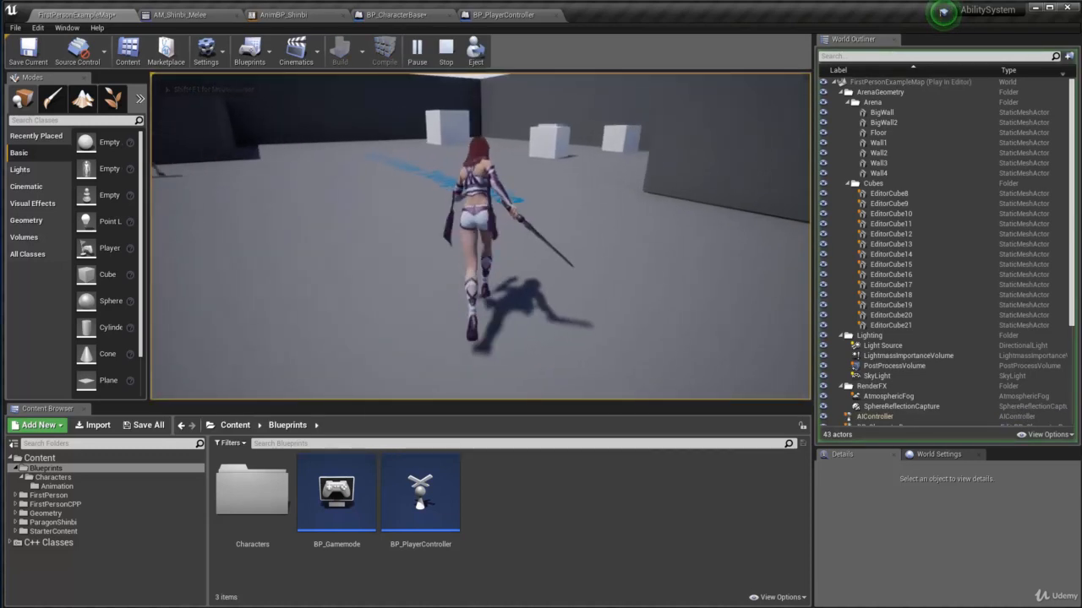
click(480, 236)
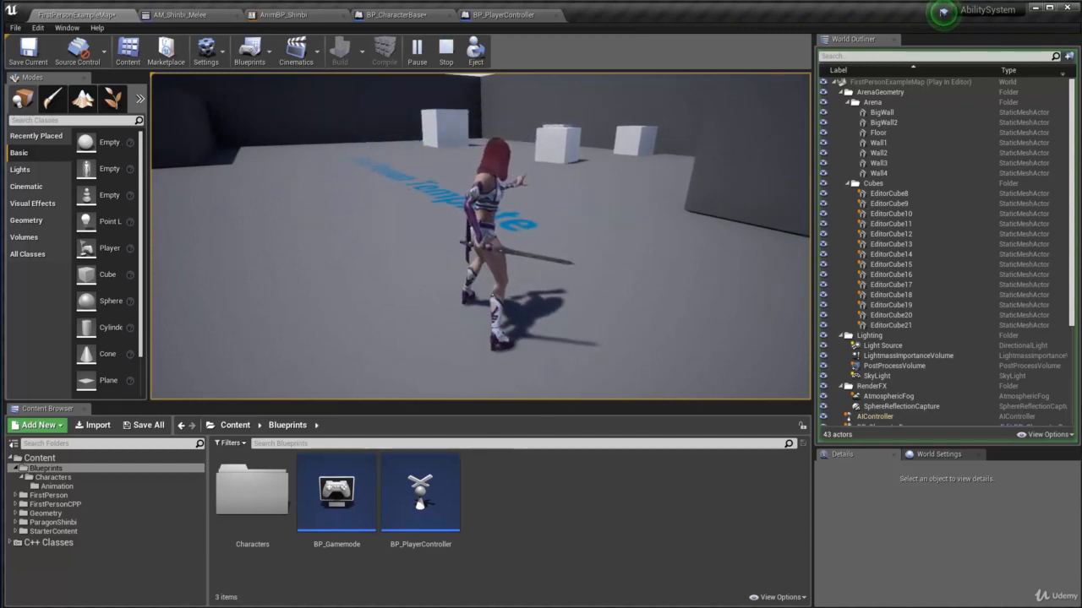
key(Escape)
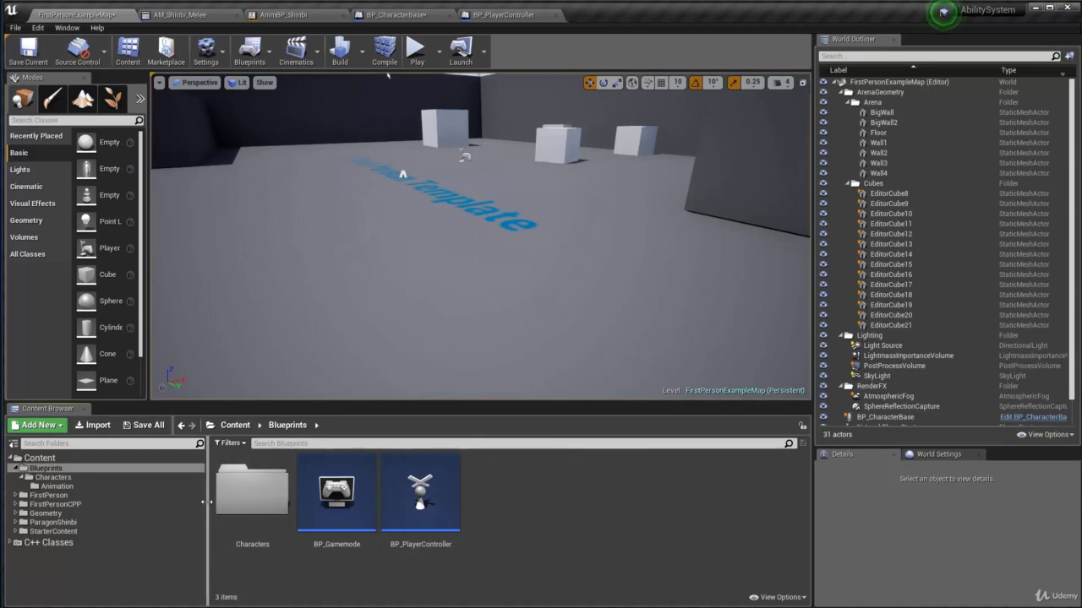
Open the AnimBP_Shinbi animation blueprint from the Characters/Animation folder.
double_click(252, 490)
double_click(252, 490)
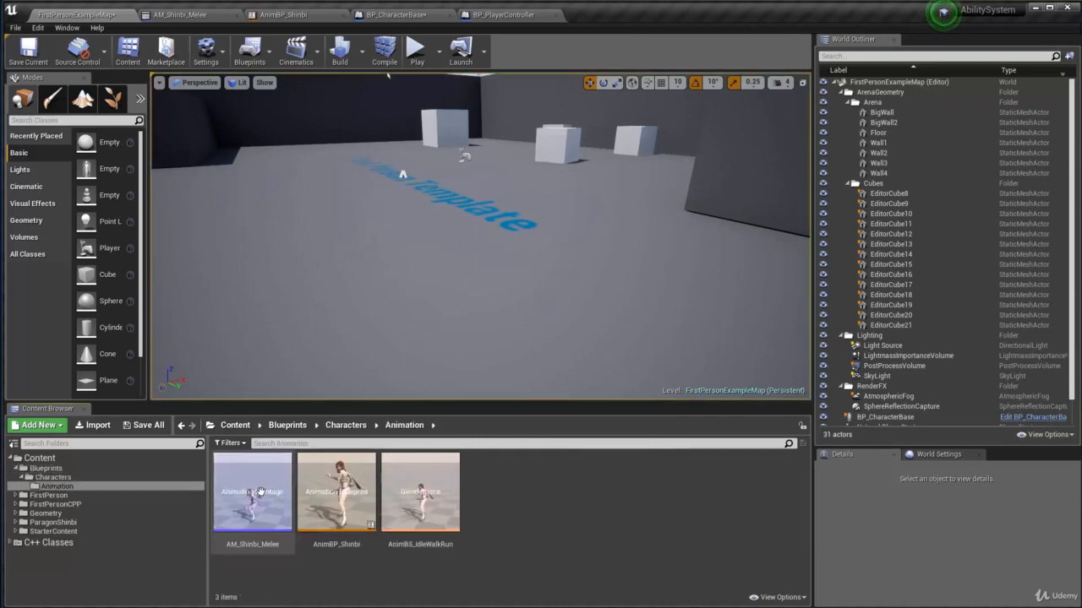
double_click(336, 494)
Move the LocalMotion and Slot 'Ability' nodes up and away from the Final Animation Pose node.
right_drag(551, 178, 510, 178)
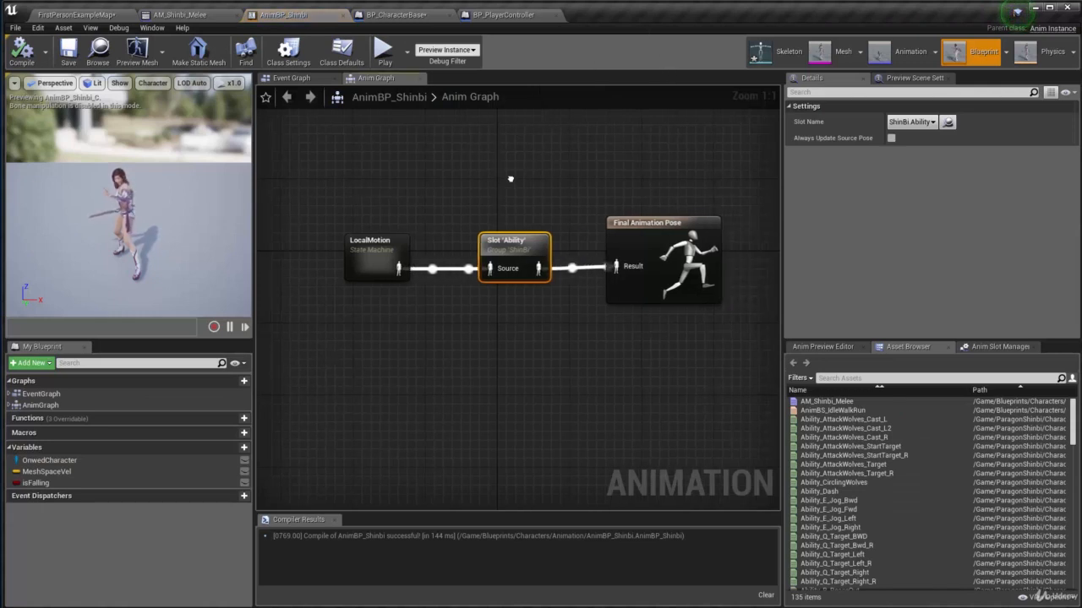
drag(369, 130, 543, 339)
drag(512, 242, 457, 163)
right_drag(541, 220, 636, 288)
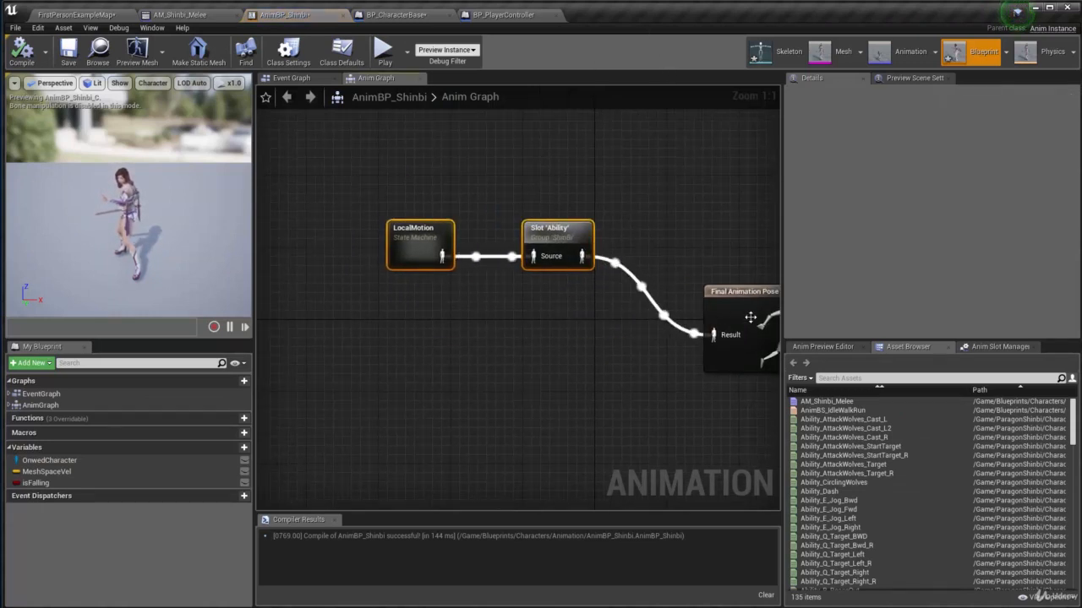
drag(751, 316, 759, 335)
right_drag(679, 266, 753, 305)
drag(489, 212, 623, 325)
drag(622, 274, 577, 256)
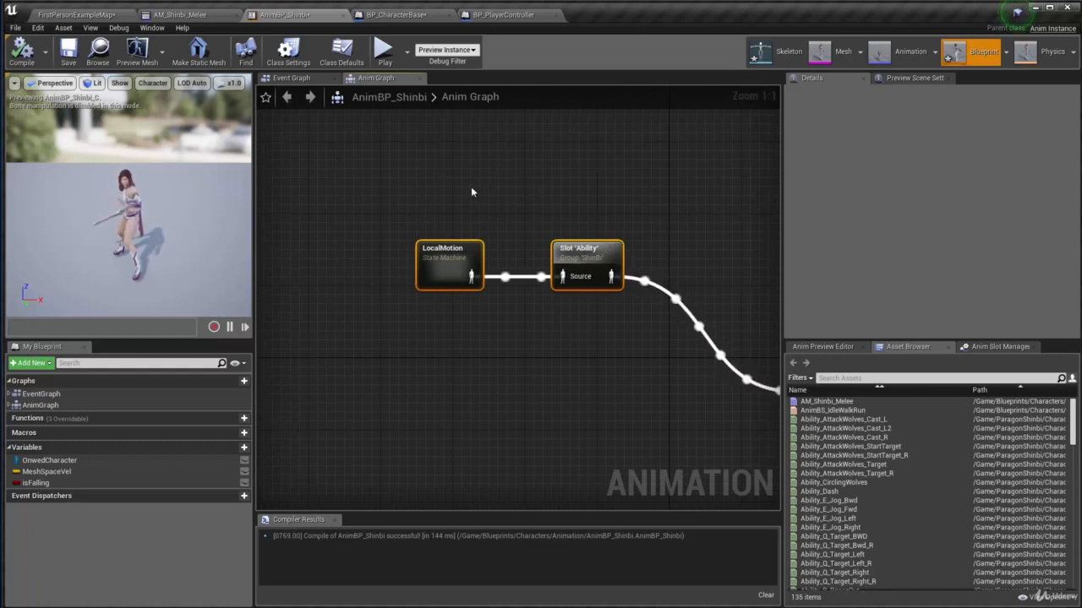
drag(338, 193, 590, 355)
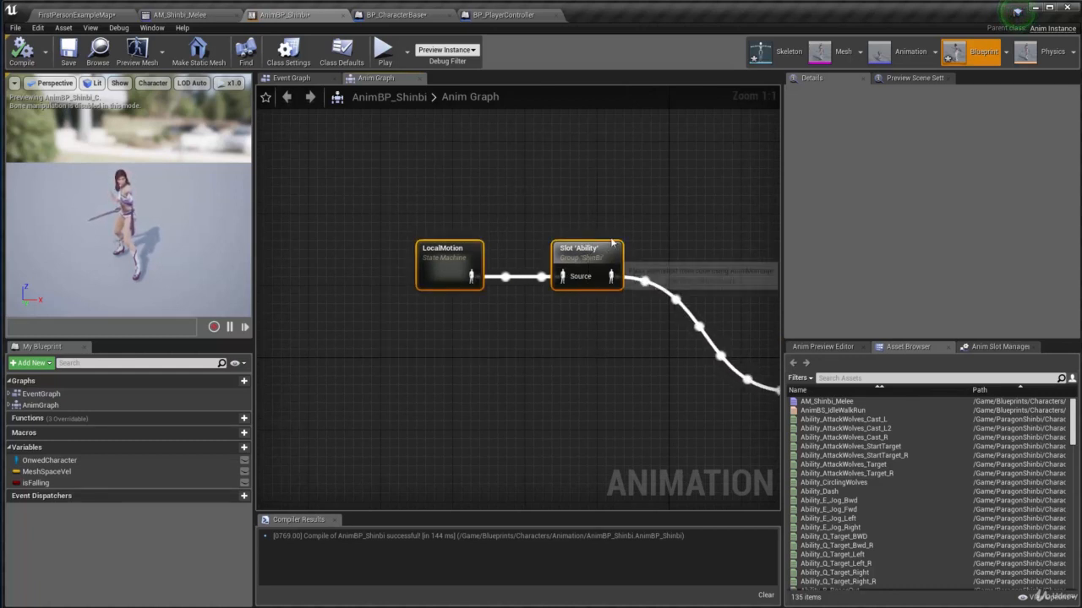
click(670, 192)
drag(527, 335, 527, 334)
drag(487, 277, 536, 242)
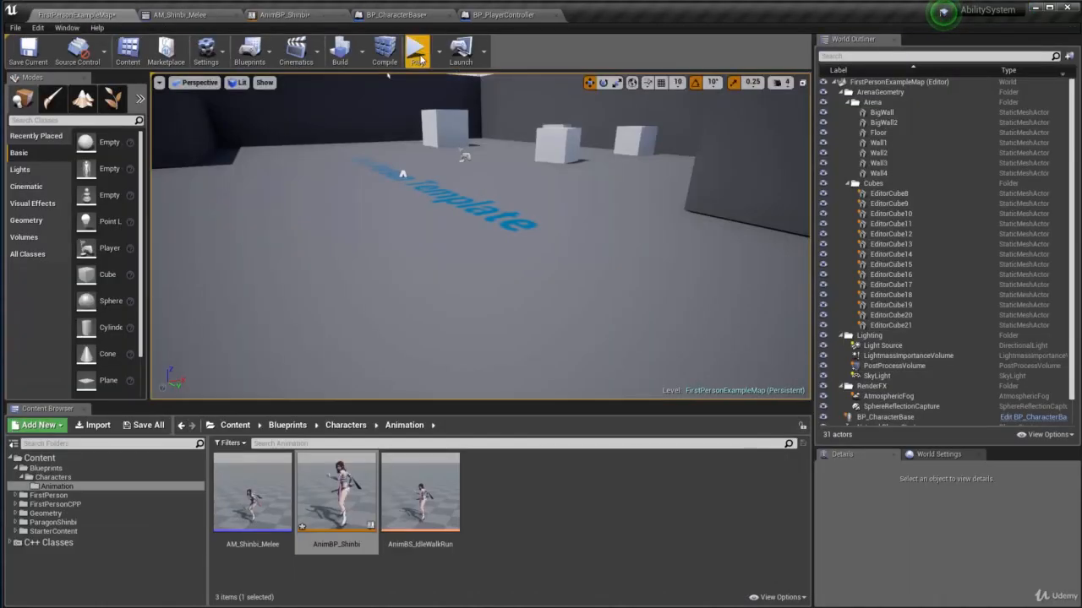
Play the level again to check how the attack animation behaves during running, and end the session.
click(420, 57)
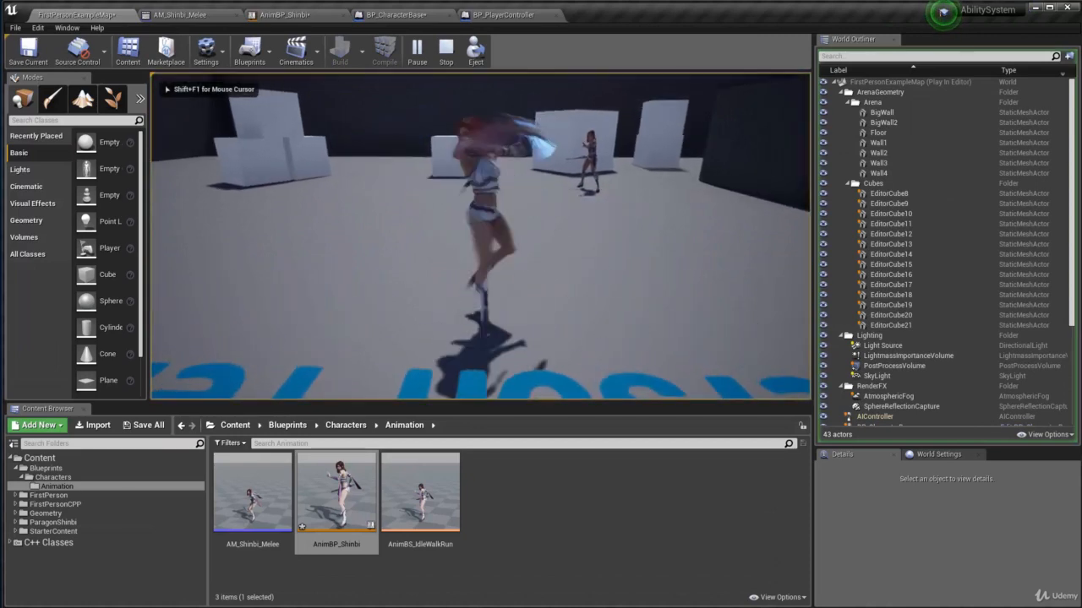
key(w)
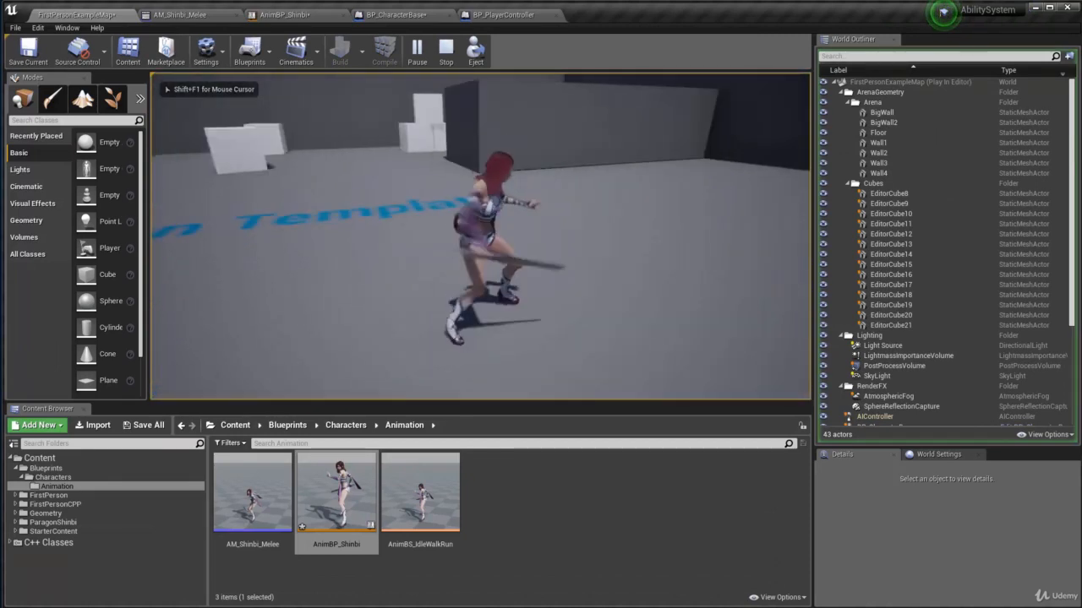
key(w)
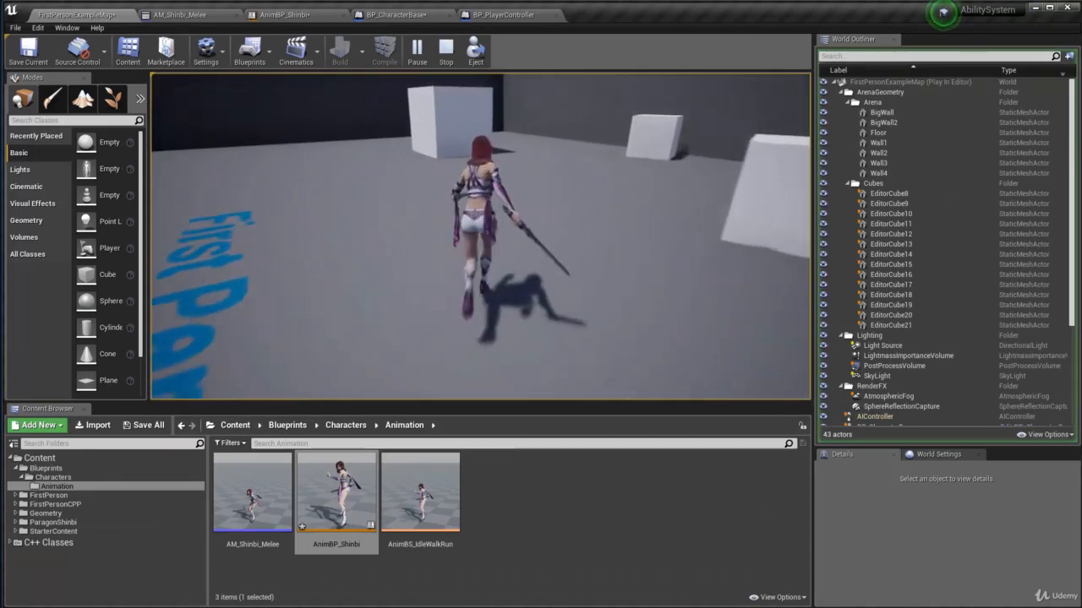
key(w)
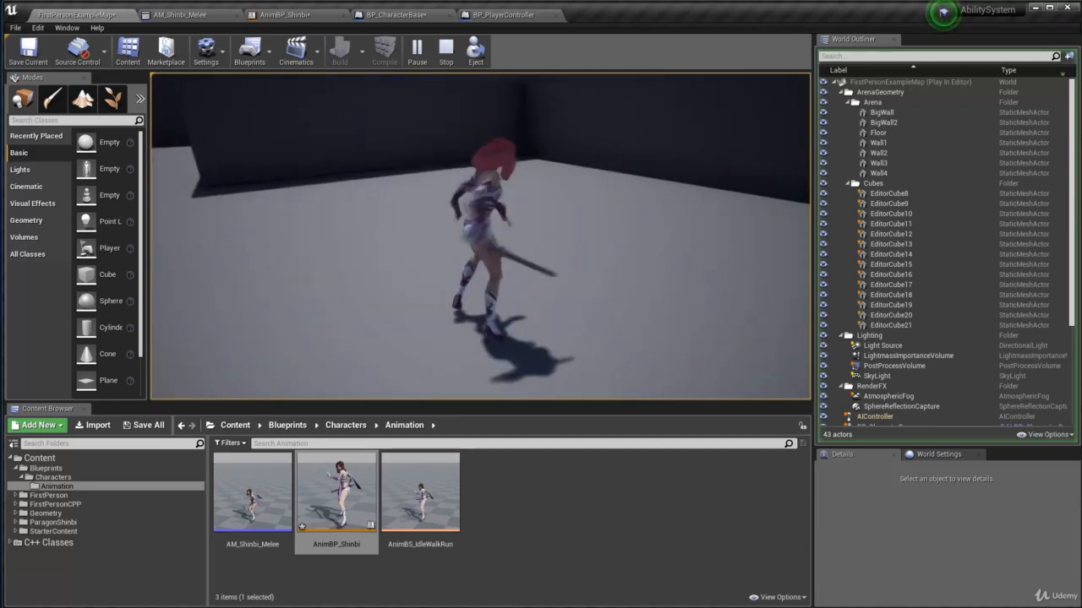
key(Escape)
Return to the AnimBP_Shinbi graph and shift the LocalMotion and Slot 'Ability' nodes slightly higher.
click(287, 16)
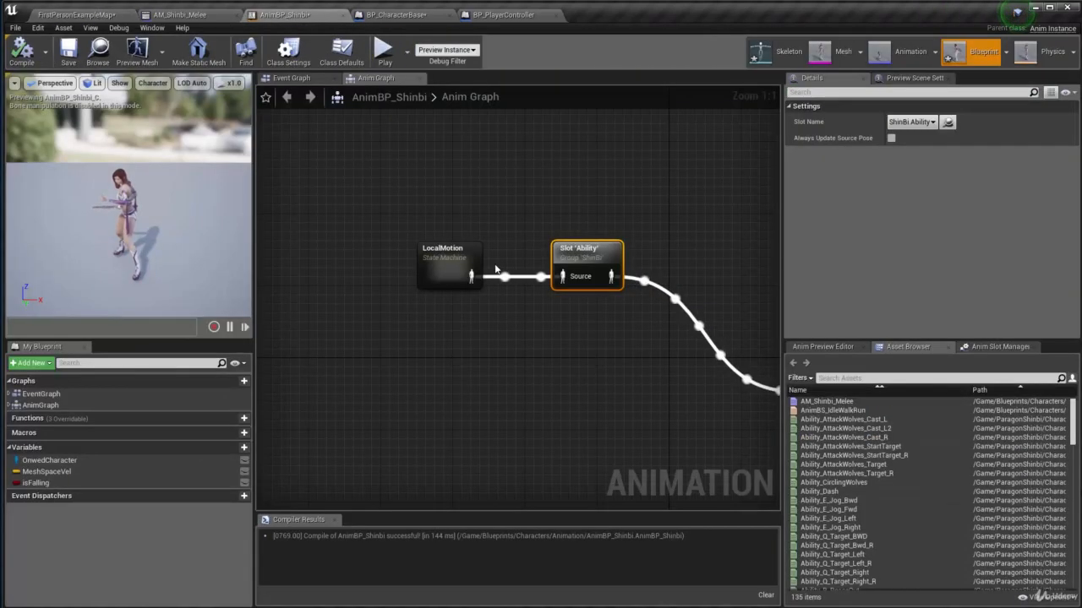
right_drag(496, 269, 425, 220)
drag(355, 156, 523, 281)
drag(518, 212, 509, 194)
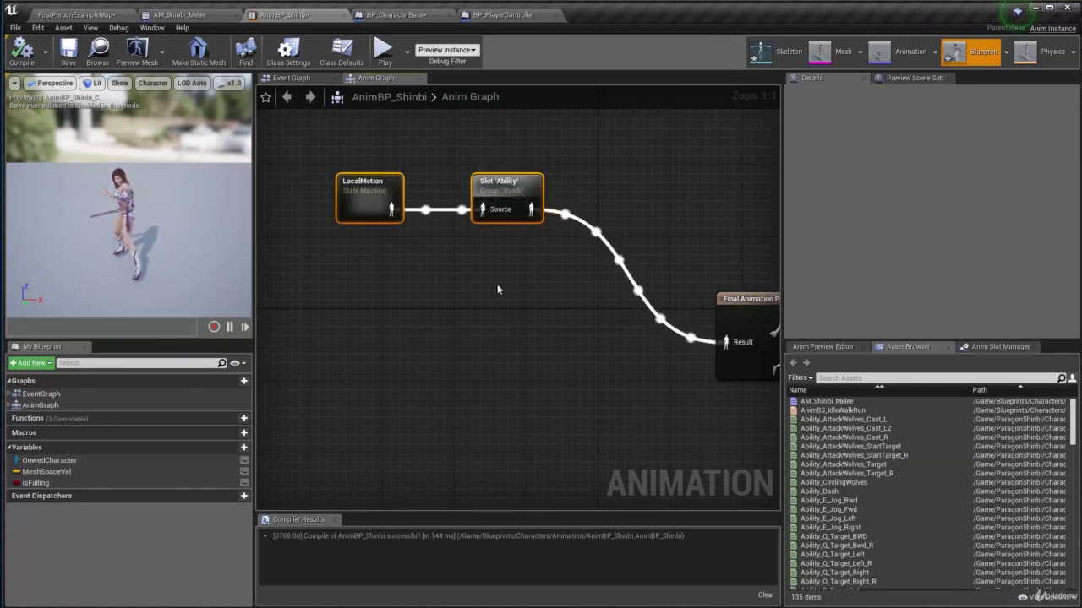
right_drag(497, 284, 491, 350)
click(558, 324)
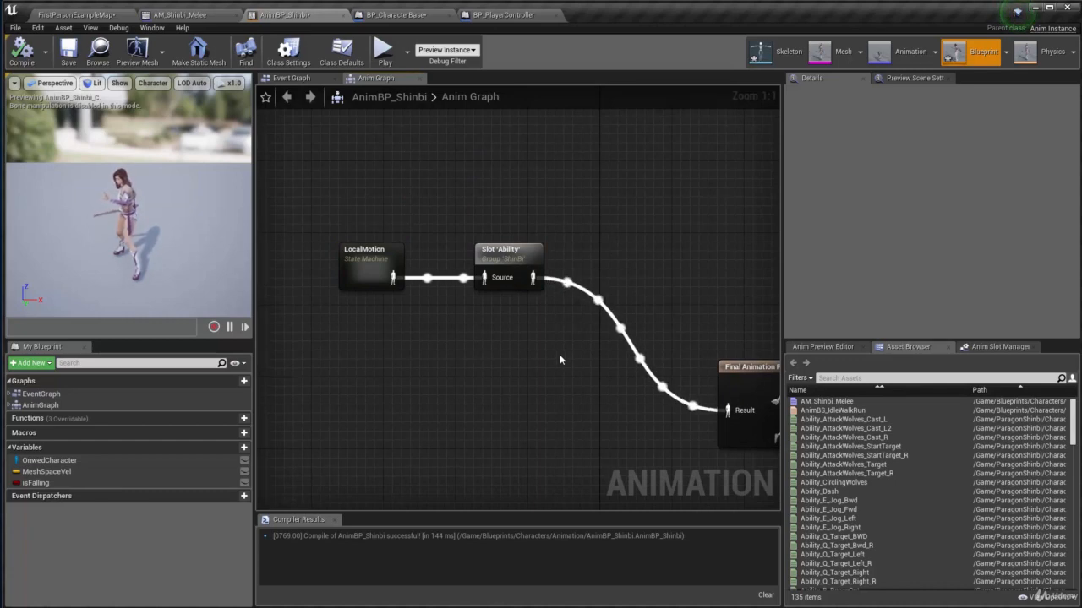
Add a Layered blend per bone node between the Slot 'Ability' node and the Final Animation Pose.
right_click(559, 355)
text(layer bl)
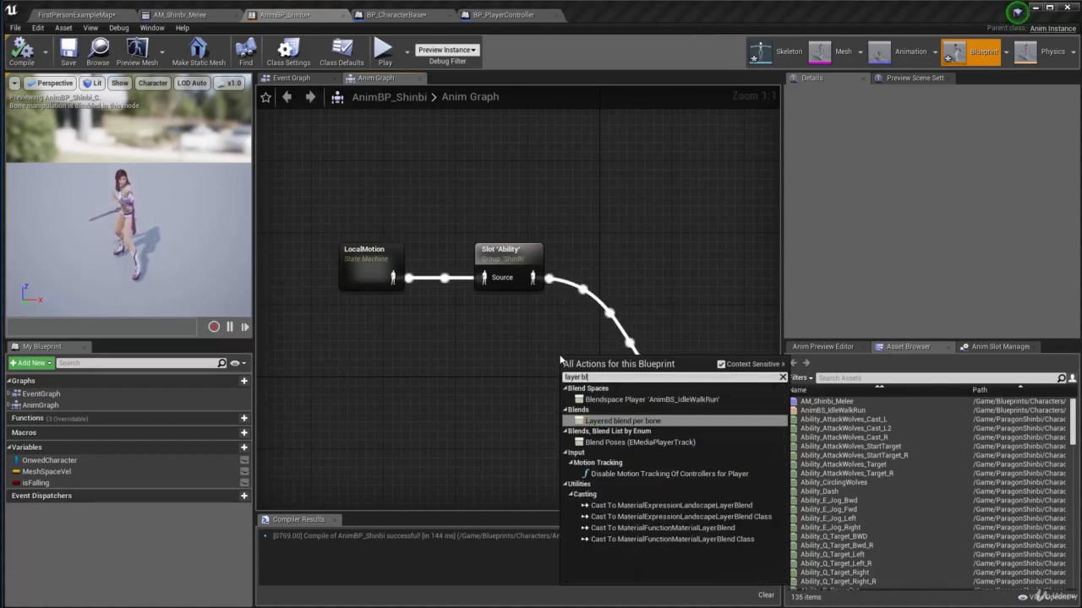
key(Return)
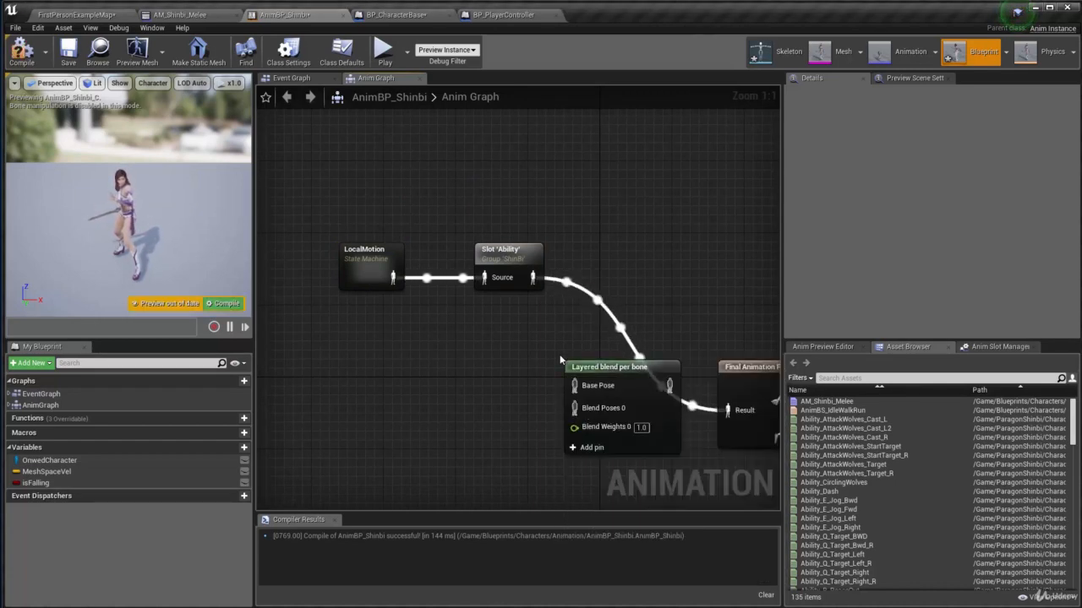
drag(593, 368, 609, 278)
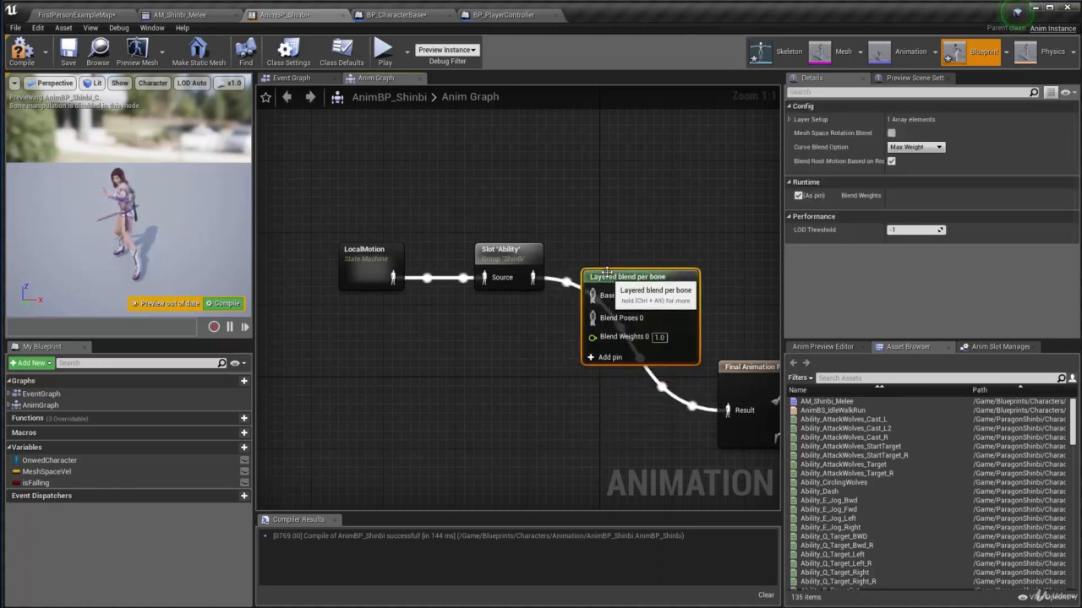
Move Final Animation Pose farther down and align the Layered blend per bone node with the Slot 'Ability' node.
right_drag(717, 361, 624, 310)
drag(665, 332, 691, 350)
right_drag(505, 325, 578, 377)
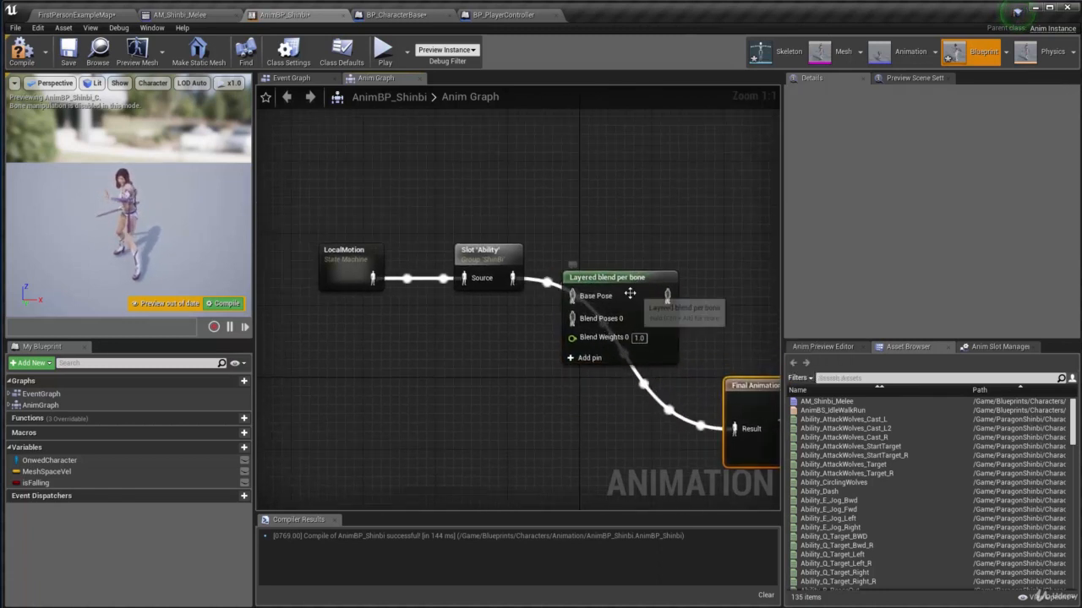
drag(631, 297, 630, 287)
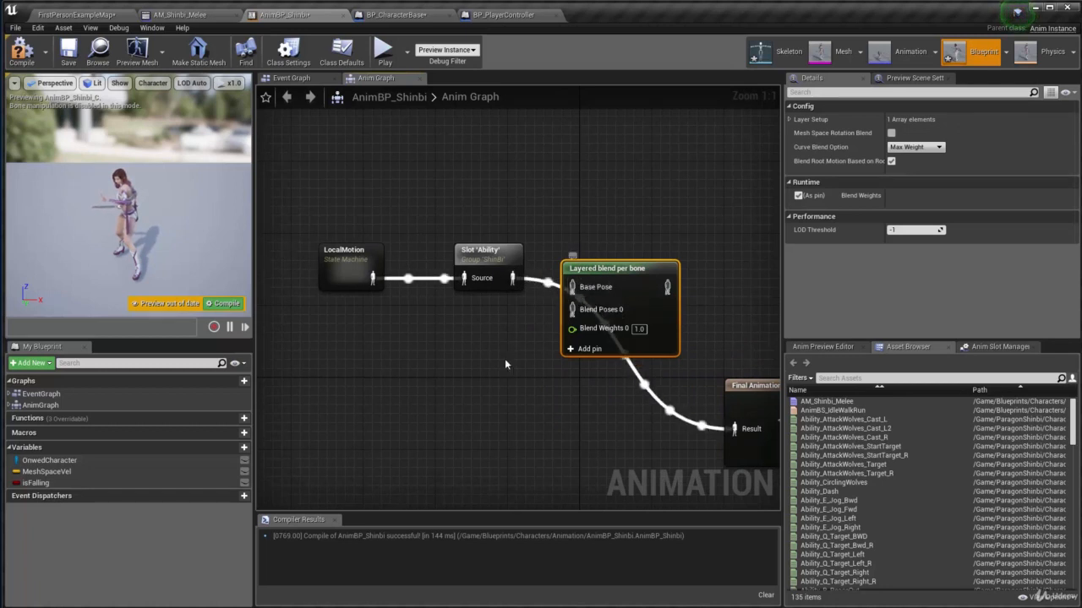
mouse_move(640, 285)
mouse_down()
mouse_move(640, 256)
mouse_move(641, 276)
mouse_up()
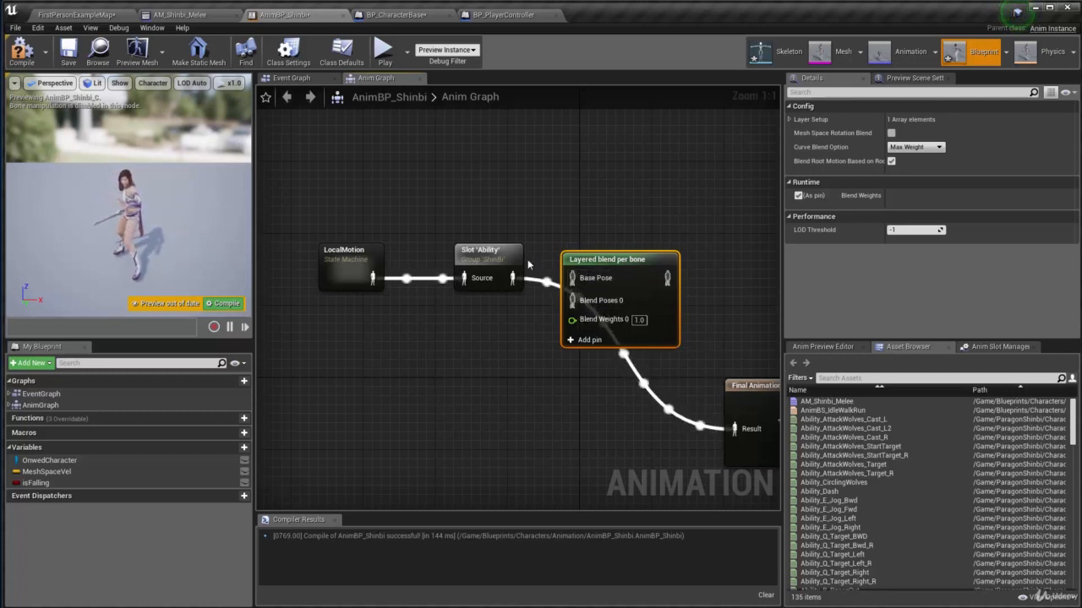
drag(583, 282, 522, 186)
click(471, 342)
drag(574, 301, 472, 386)
click(411, 338)
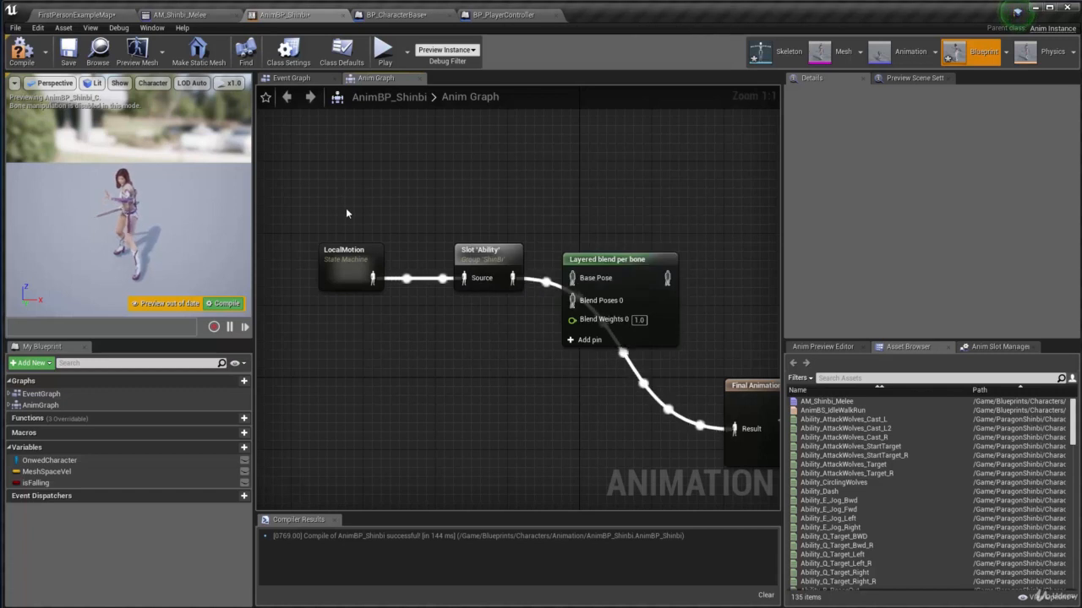
Try feeding Slot 'Ability' into Base Pose and LocalMotion into Blend Poses 0, and reconnect LocalMotion to the slot's Source.
drag(346, 208, 574, 281)
click(457, 305)
right_drag(382, 337, 527, 342)
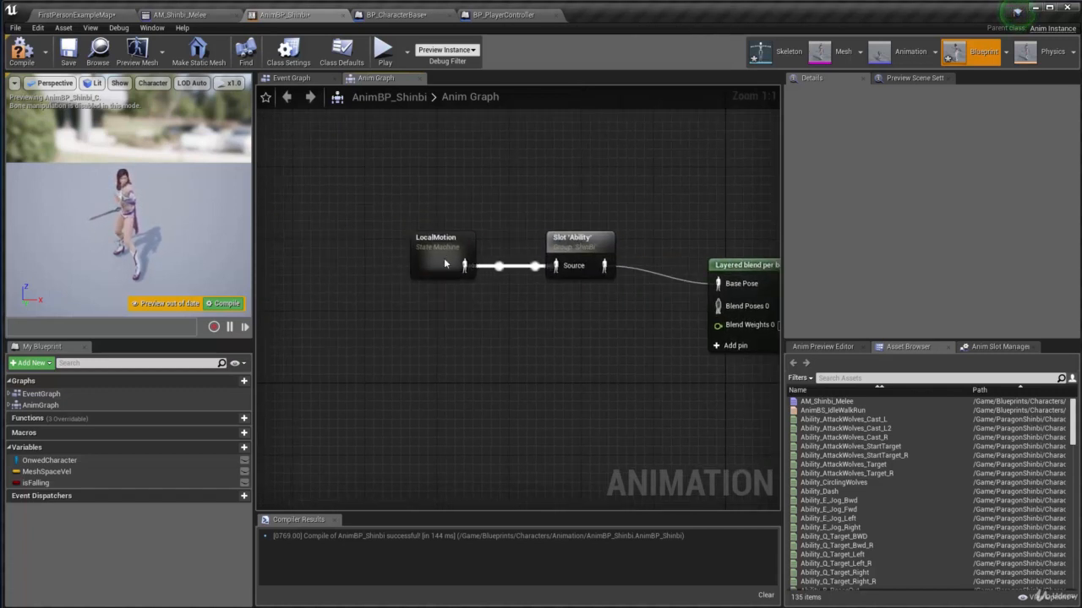
drag(444, 262, 435, 313)
right_drag(492, 323, 444, 323)
drag(652, 312, 667, 313)
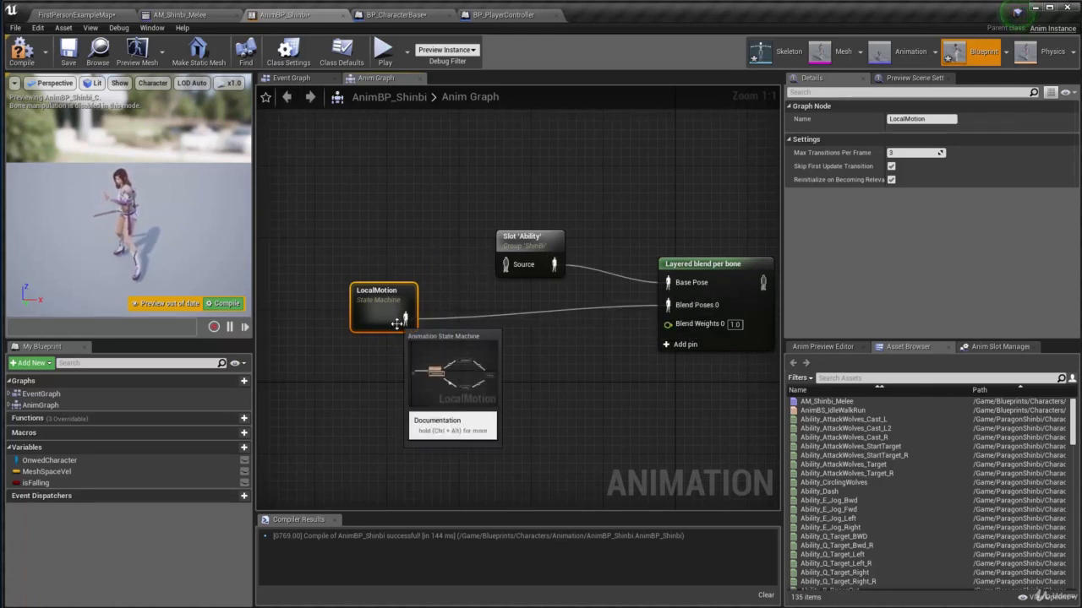
drag(505, 264, 386, 238)
mouse_move(553, 246)
mouse_down()
mouse_move(544, 237)
mouse_move(534, 253)
mouse_up()
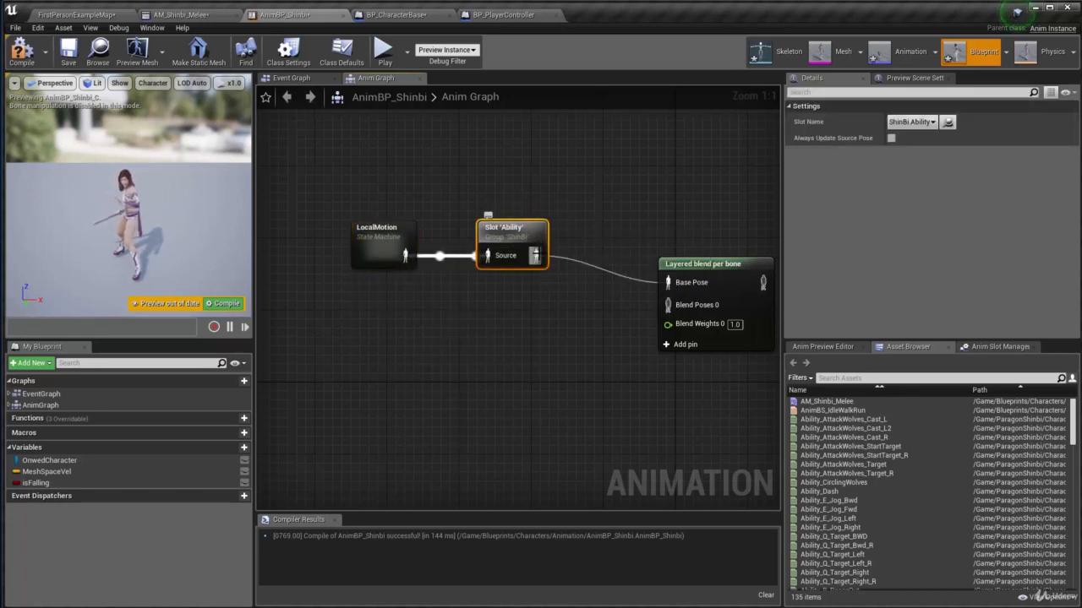
Move the LocalMotion and Slot 'Ability' nodes higher and the Layered blend per bone node lower to free space between them.
drag(345, 199, 539, 277)
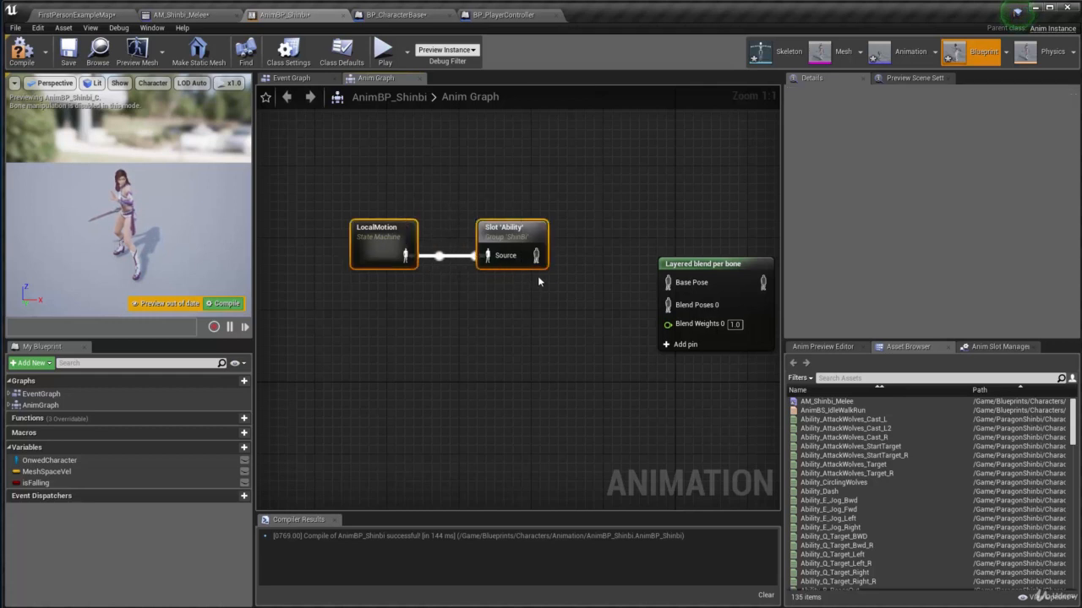
drag(488, 240, 471, 186)
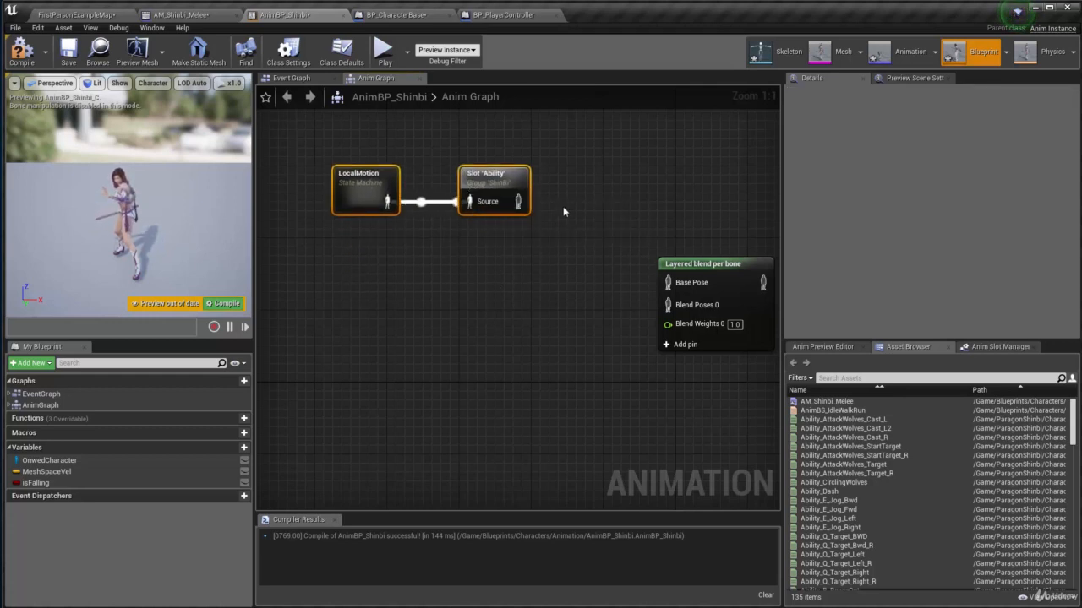
drag(698, 280, 689, 298)
click(603, 217)
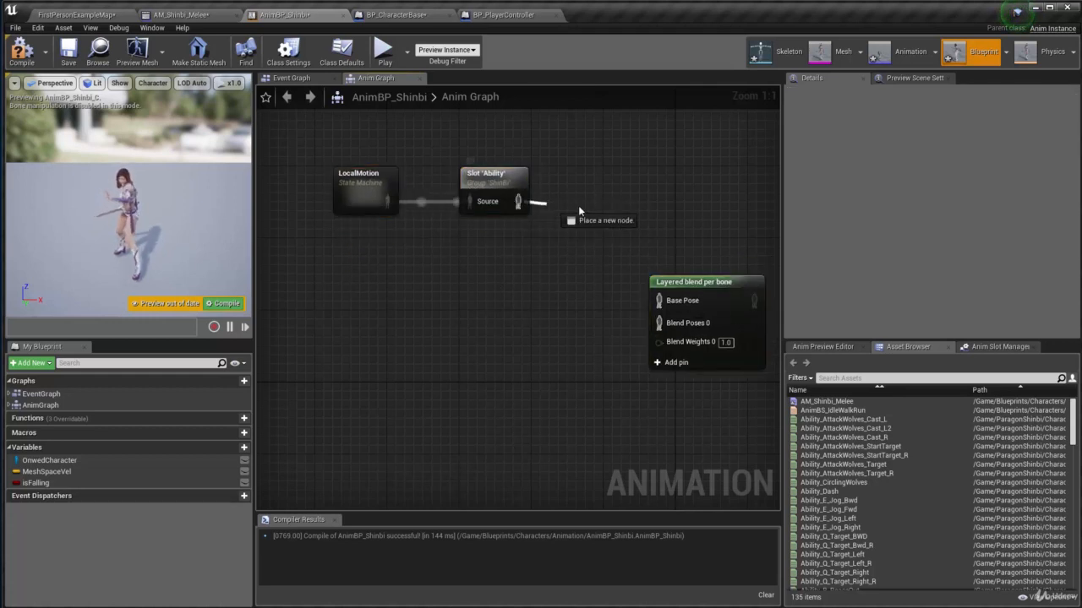
Try saving the Slot 'Ability' output as a cached pose, and delete the new node.
drag(579, 208, 614, 211)
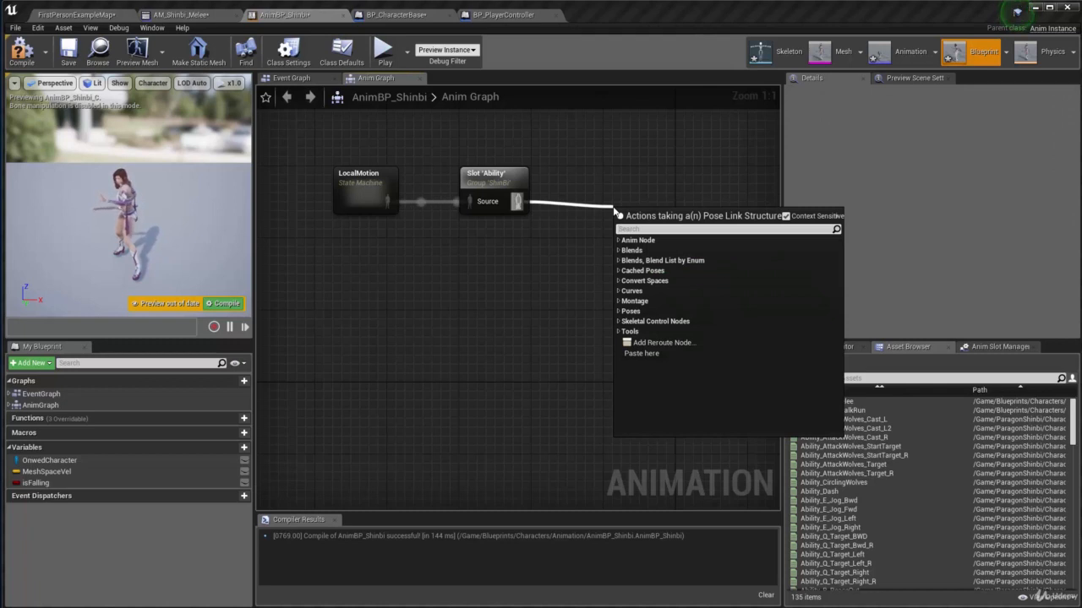
text(cach)
key(Return)
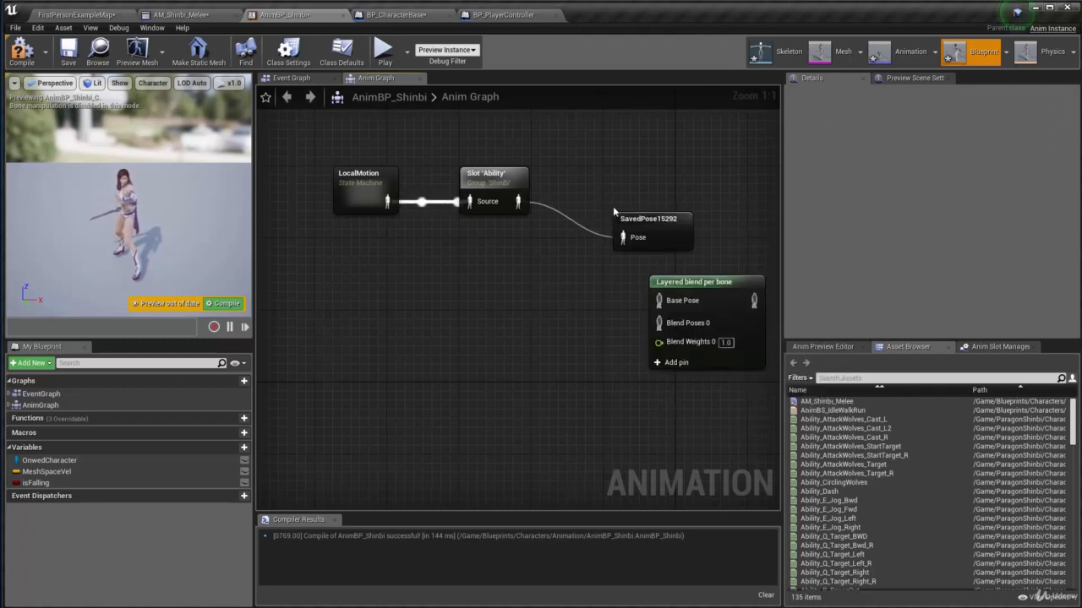
click(665, 242)
key(Delete)
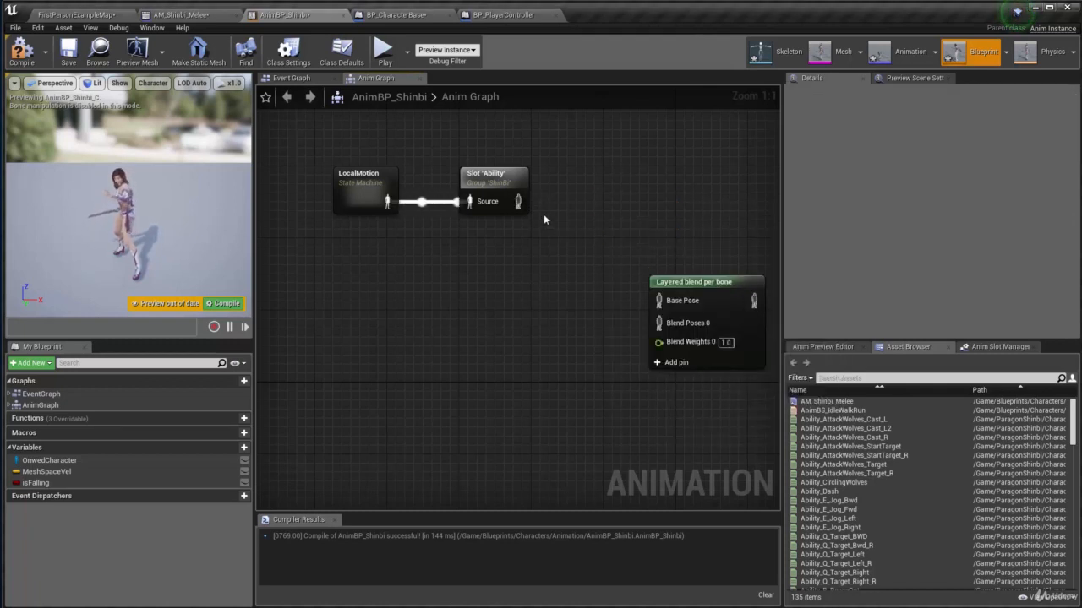
Save the Slot 'Ability' output as a new cached pose aligned with the slot and name it Ability.
drag(616, 205, 618, 209)
text(c)
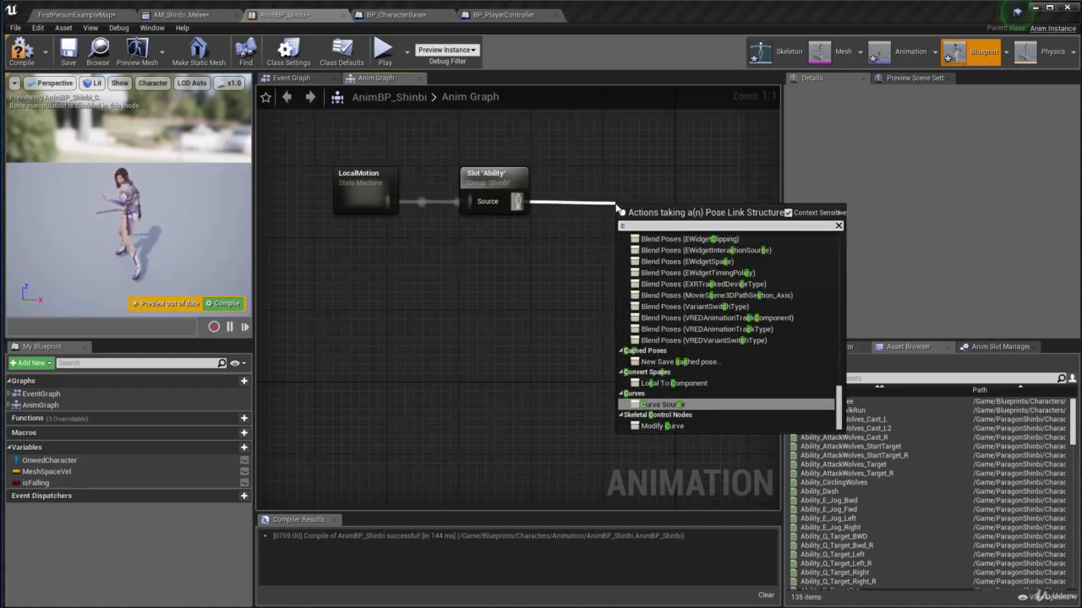
text(ach)
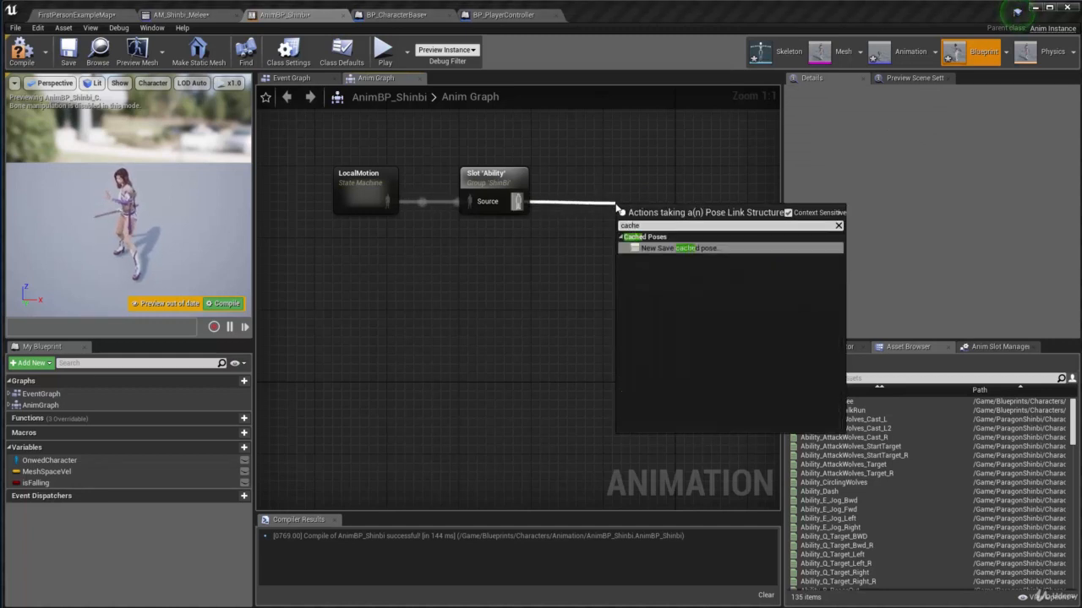
text(e)
key(Return)
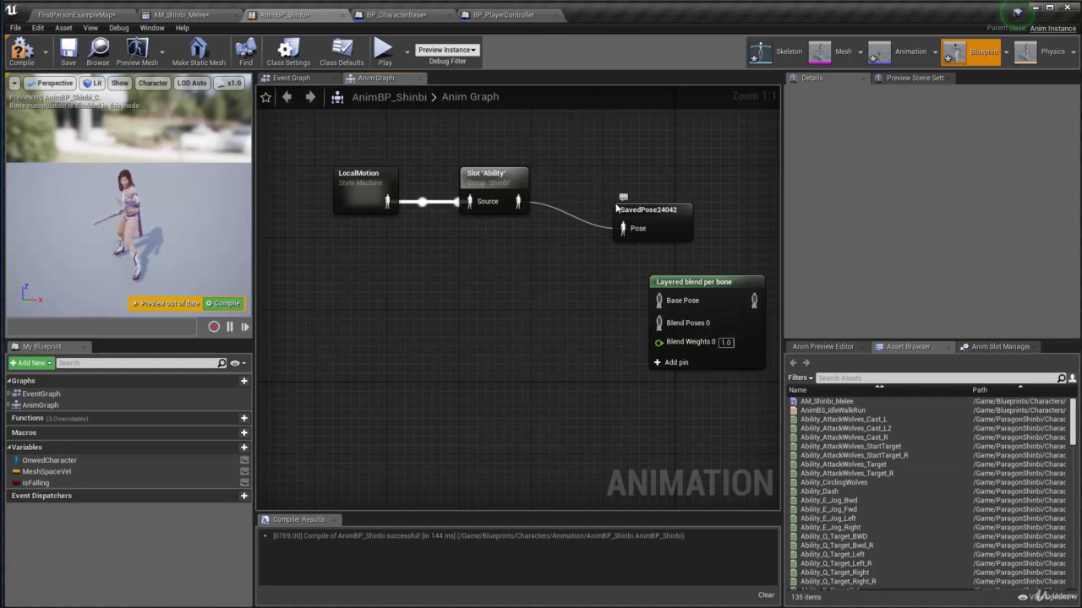
drag(663, 228, 645, 200)
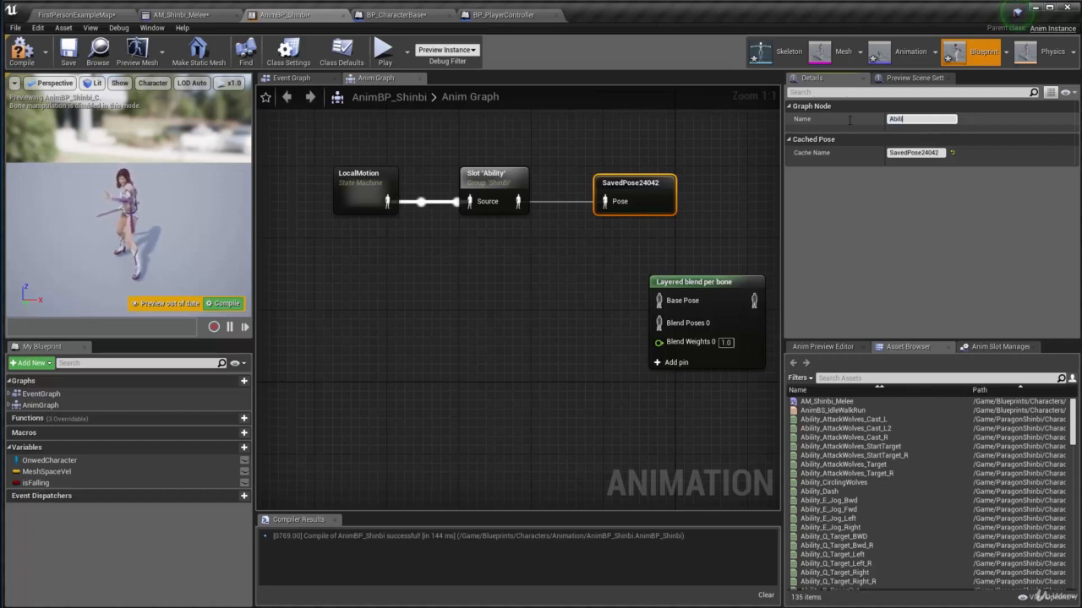
key(Return)
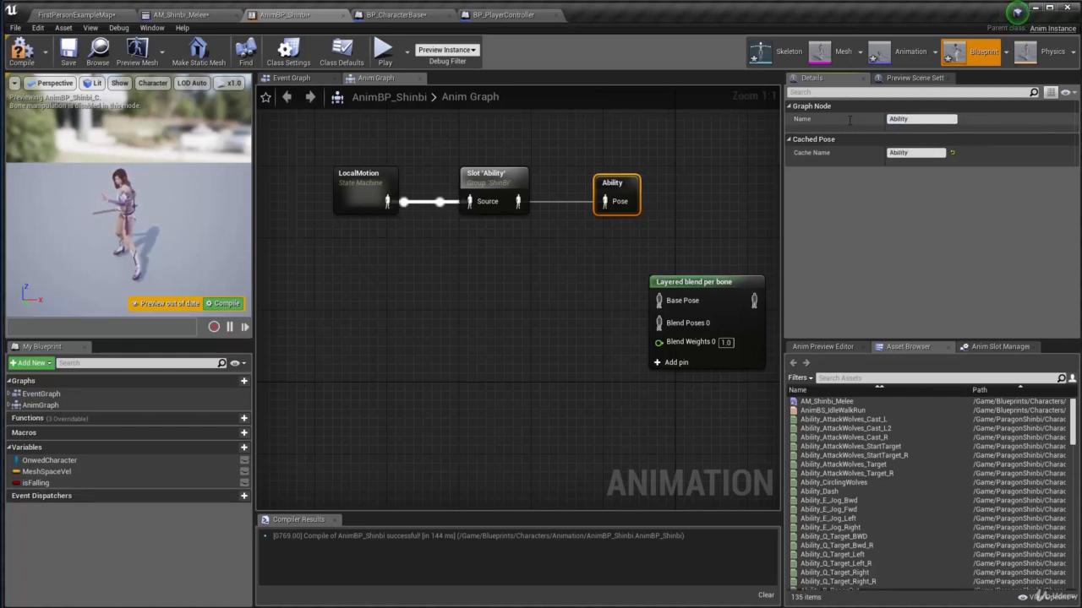
Shift the Slot 'Ability' node slightly and save the LocalMotion state machine's output as a new cached pose.
click(563, 221)
drag(495, 182, 513, 182)
click(421, 255)
drag(350, 201, 463, 279)
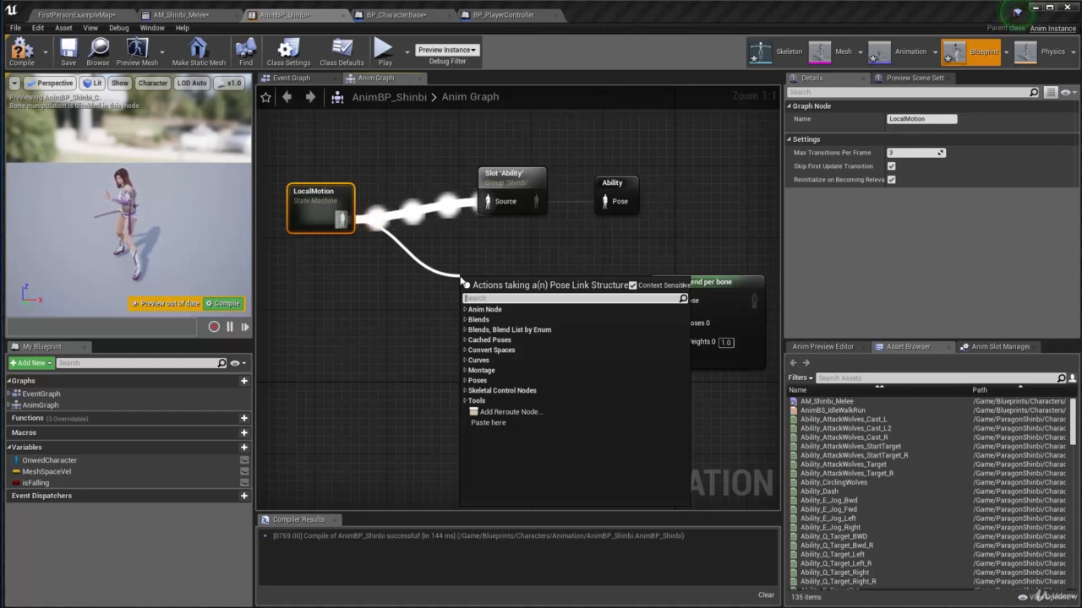
text(cac)
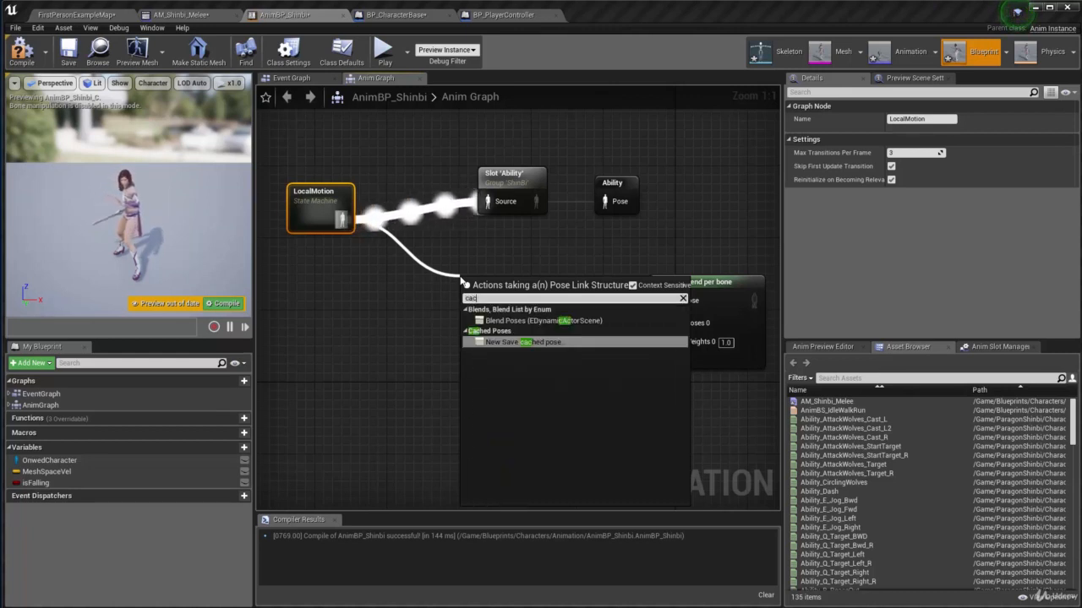
key(Return)
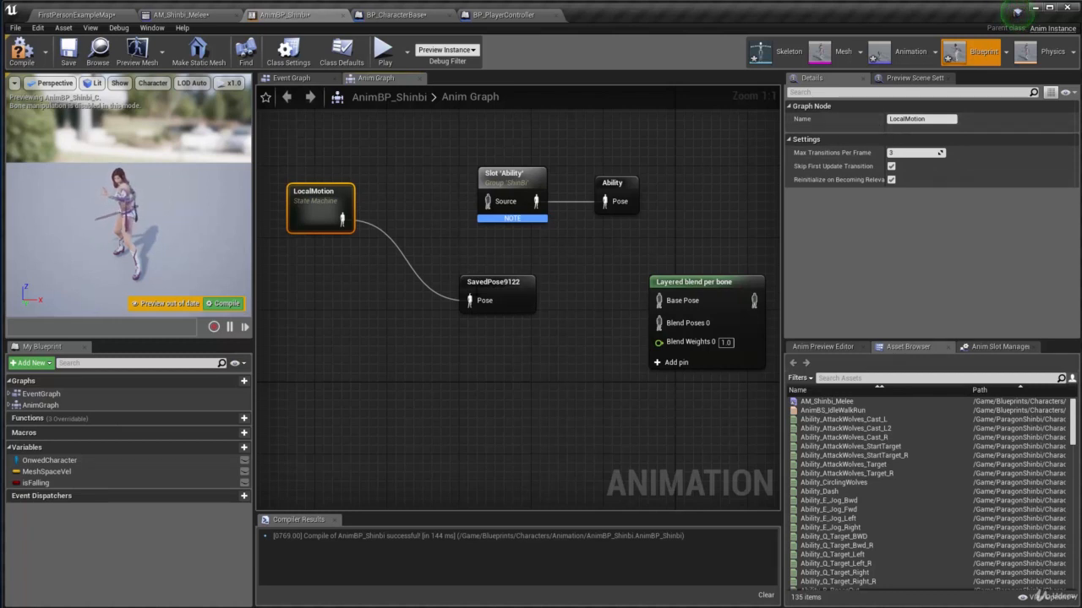
Name the cached pose fed by the LocalMotion state machine LocalMotion.
double_click(494, 282)
click(943, 121)
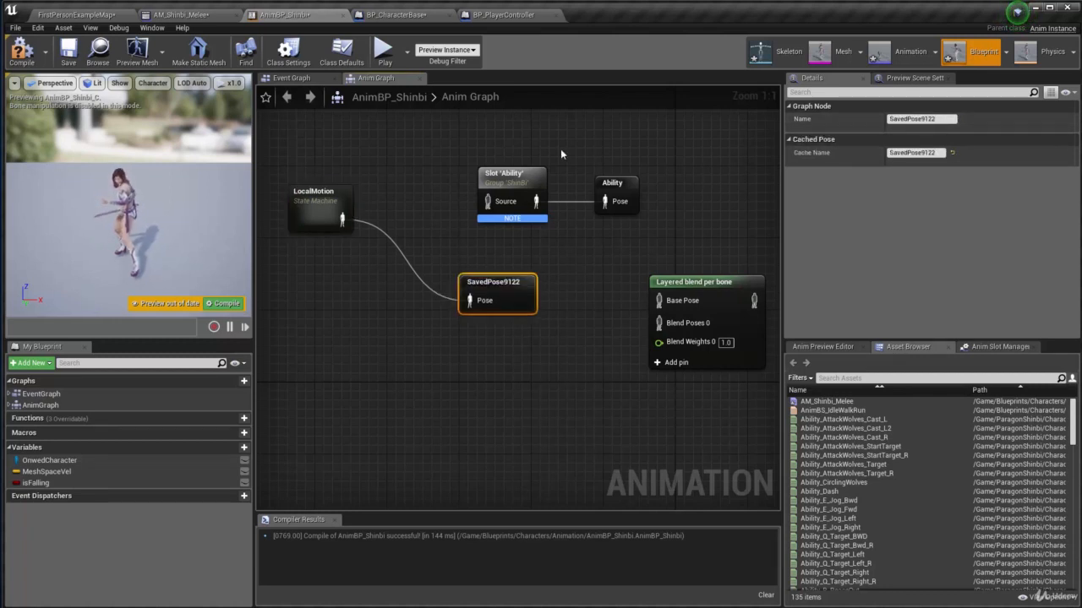
click(926, 119)
text(L)
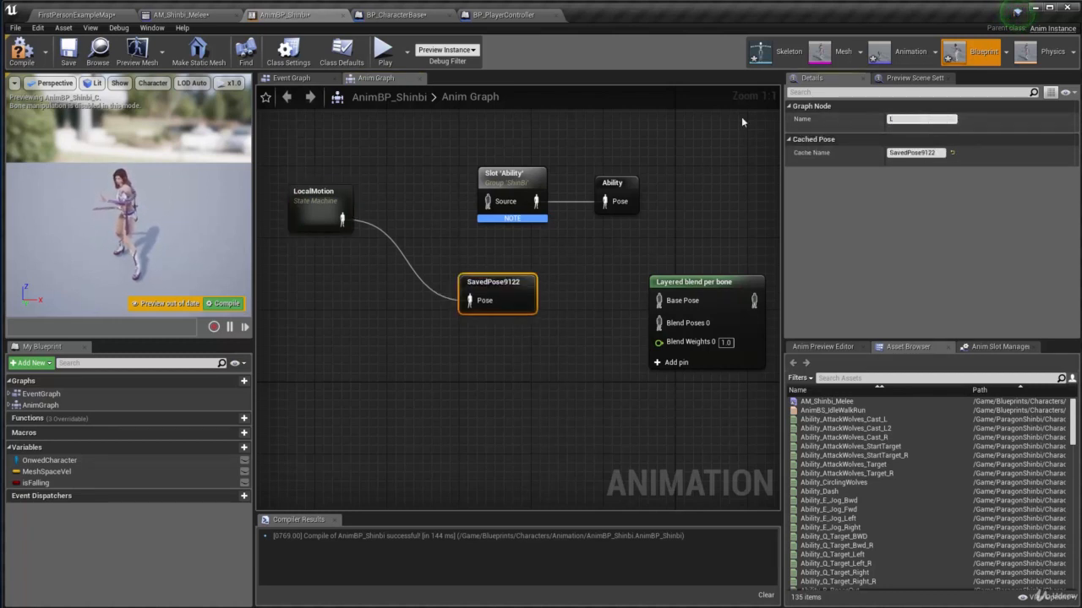
text(ocalMotion)
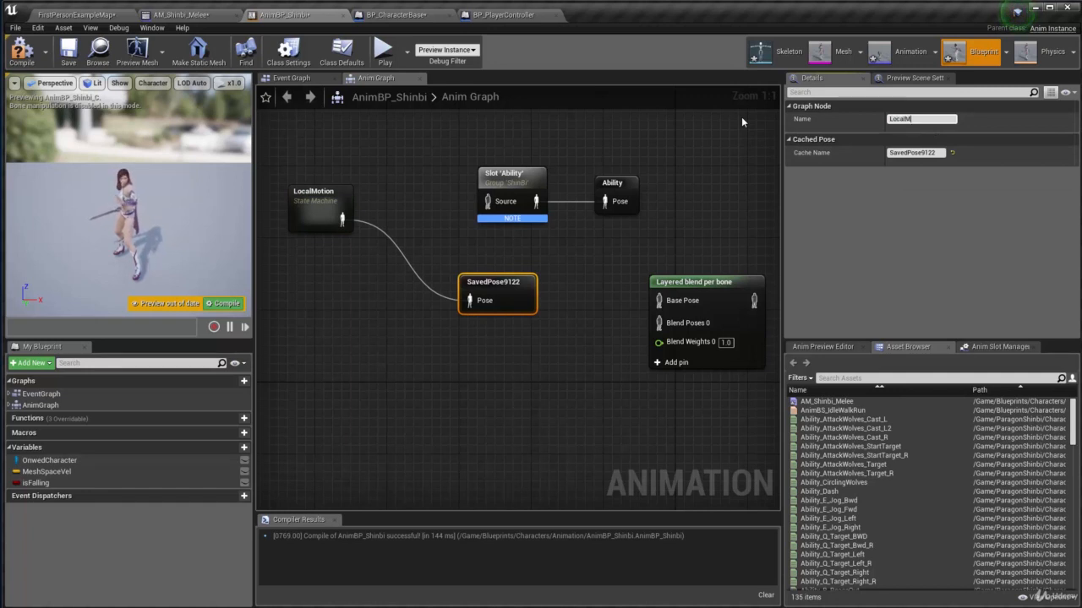
key(Return)
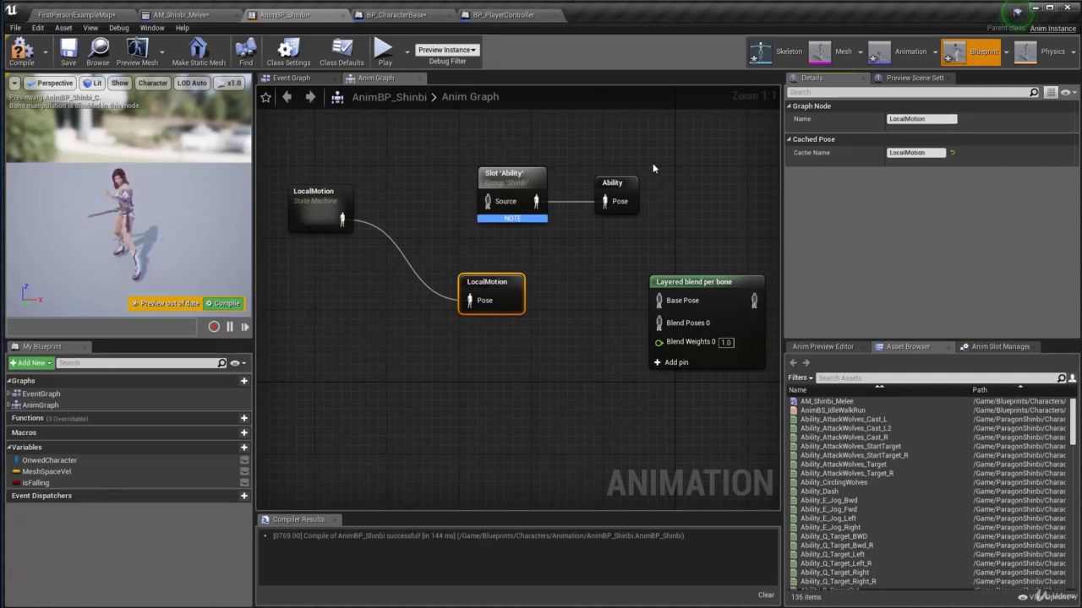
Arrange the LocalMotion state machine and its cached pose side by side in a row above the Slot 'Ability' node.
click(436, 256)
drag(489, 304, 452, 141)
drag(316, 217, 353, 136)
right_drag(408, 144, 505, 235)
drag(565, 218, 673, 201)
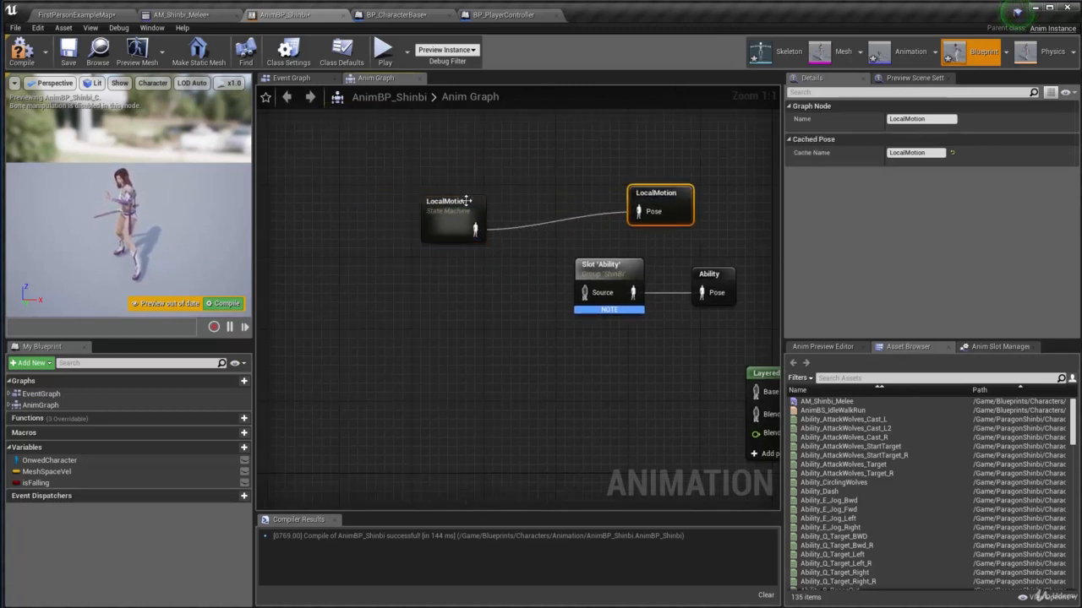
drag(455, 216, 685, 205)
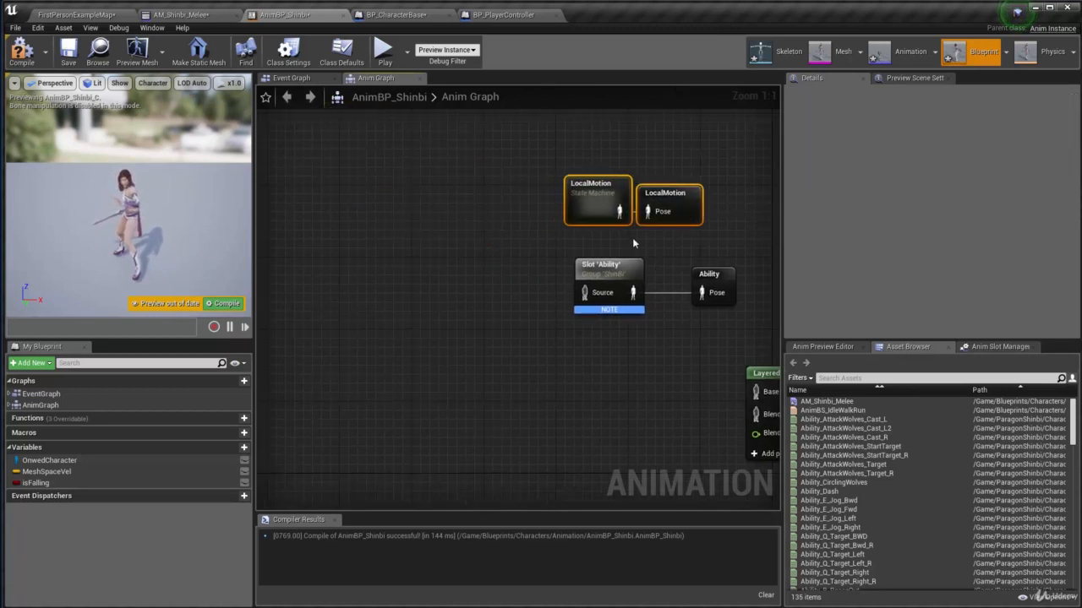
click(635, 241)
drag(595, 201, 577, 203)
drag(697, 202, 712, 204)
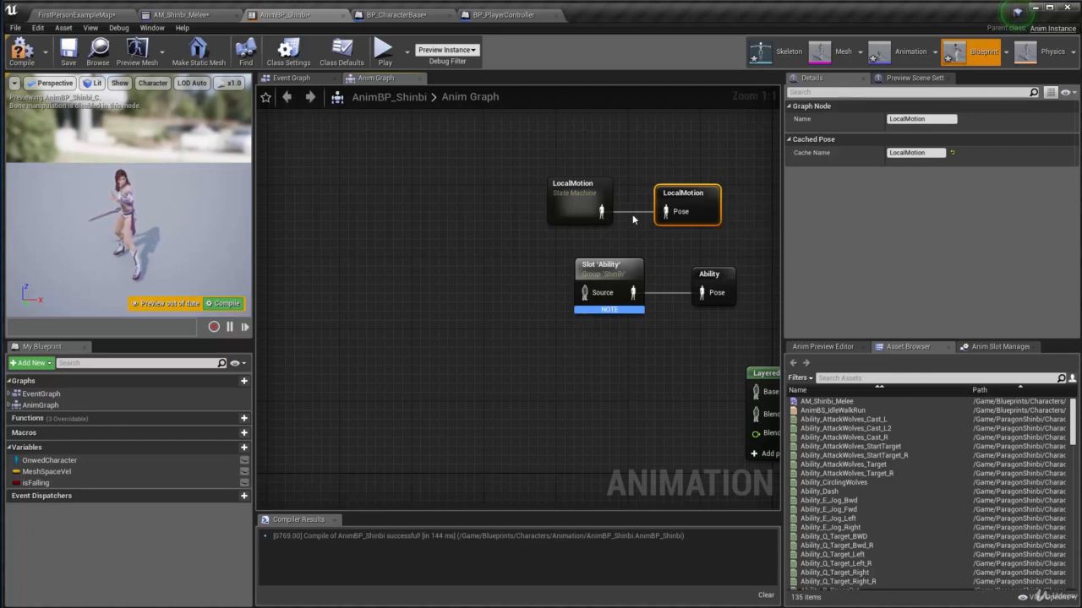
click(572, 205)
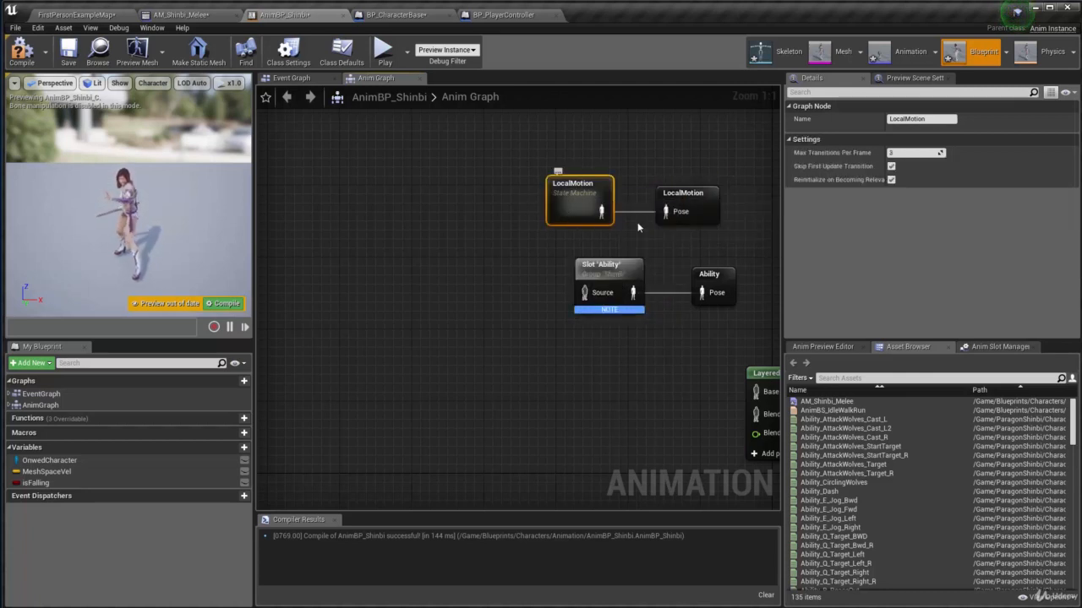
click(684, 221)
right_drag(684, 222, 666, 221)
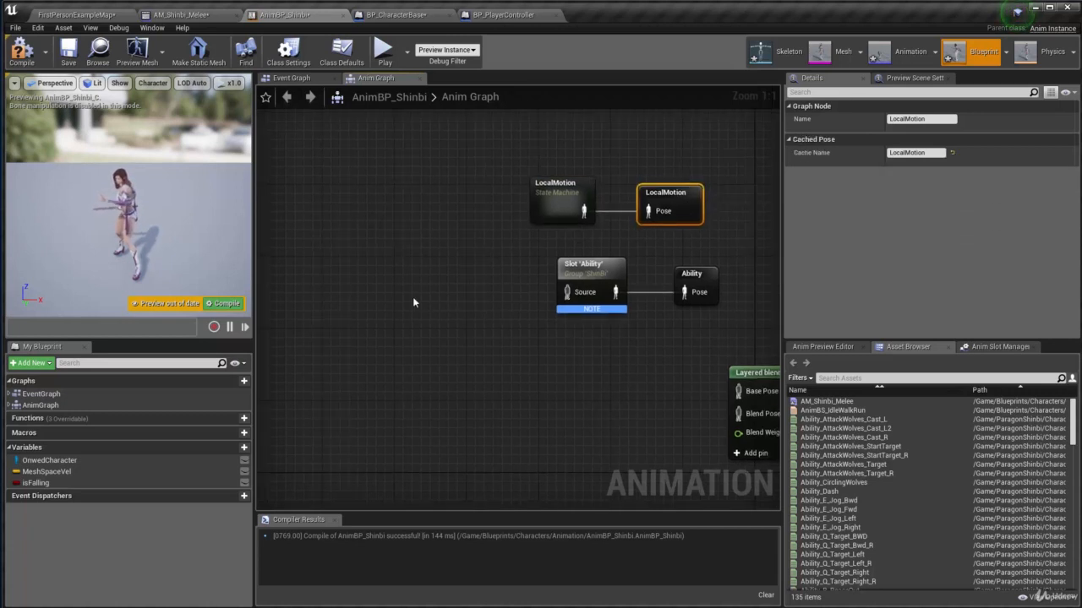
Feed a new Use cached pose 'LocalMotion' node into the Source of Slot 'Ability', and compile and save the blueprint.
right_click(414, 302)
text(l)
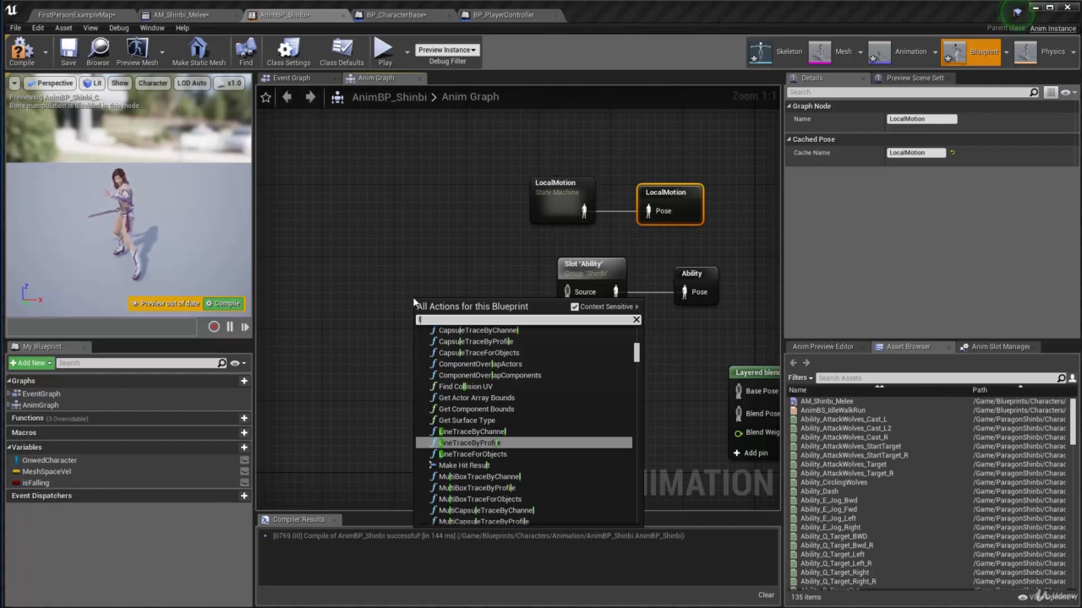
text(o)
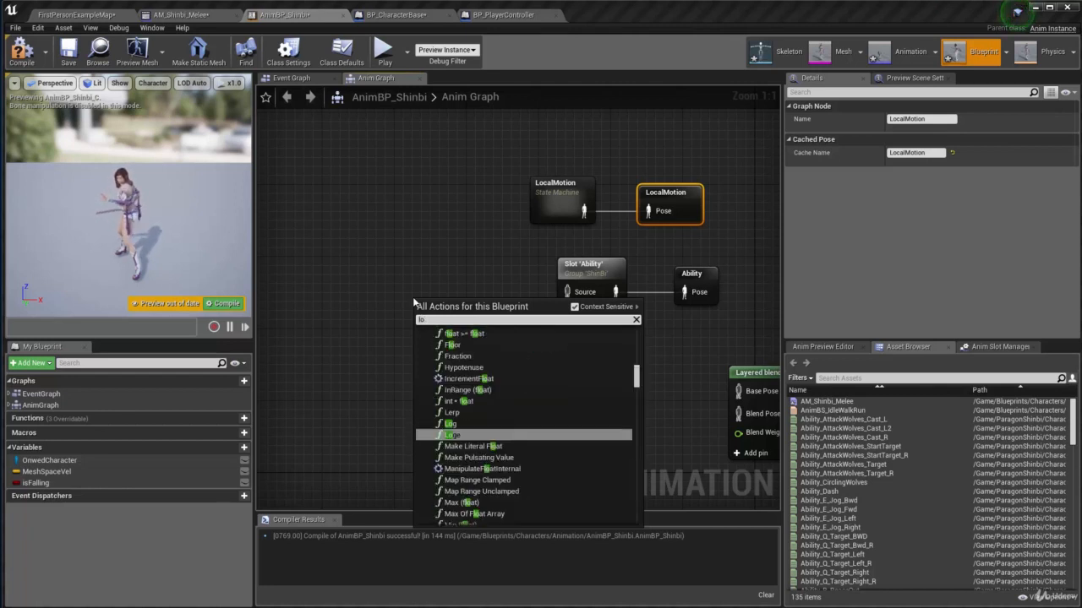
text(calm)
key(Return)
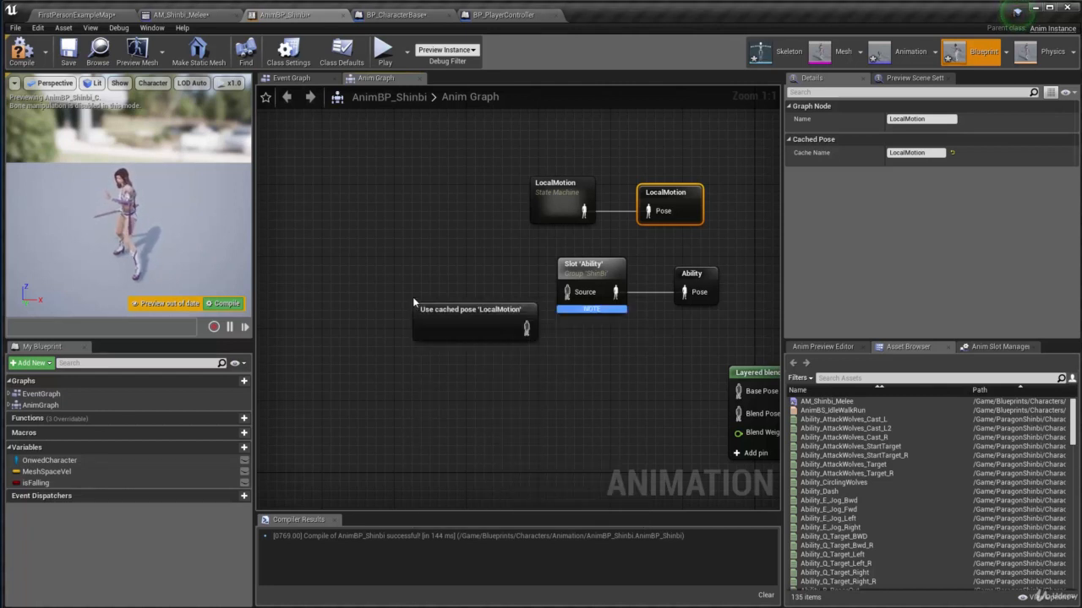
drag(479, 331, 479, 292)
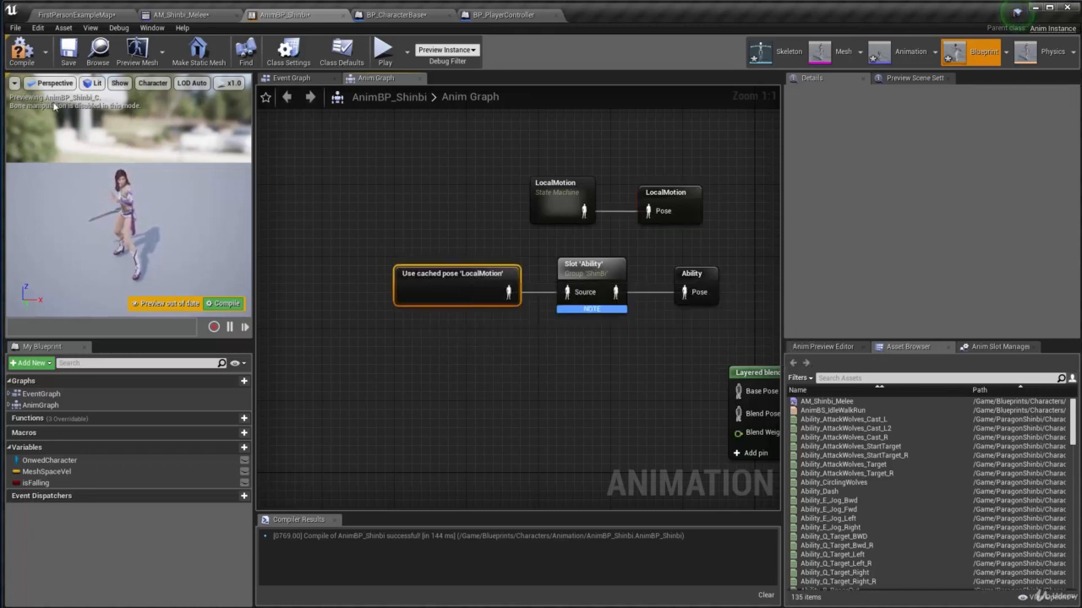
click(22, 51)
click(69, 65)
Reposition the LocalMotion state machine with its cached pose and the Ability cached pose slightly higher.
right_drag(475, 367, 523, 337)
drag(421, 160, 666, 188)
click(676, 220)
click(668, 262)
ctrl+click(680, 193)
click(668, 223)
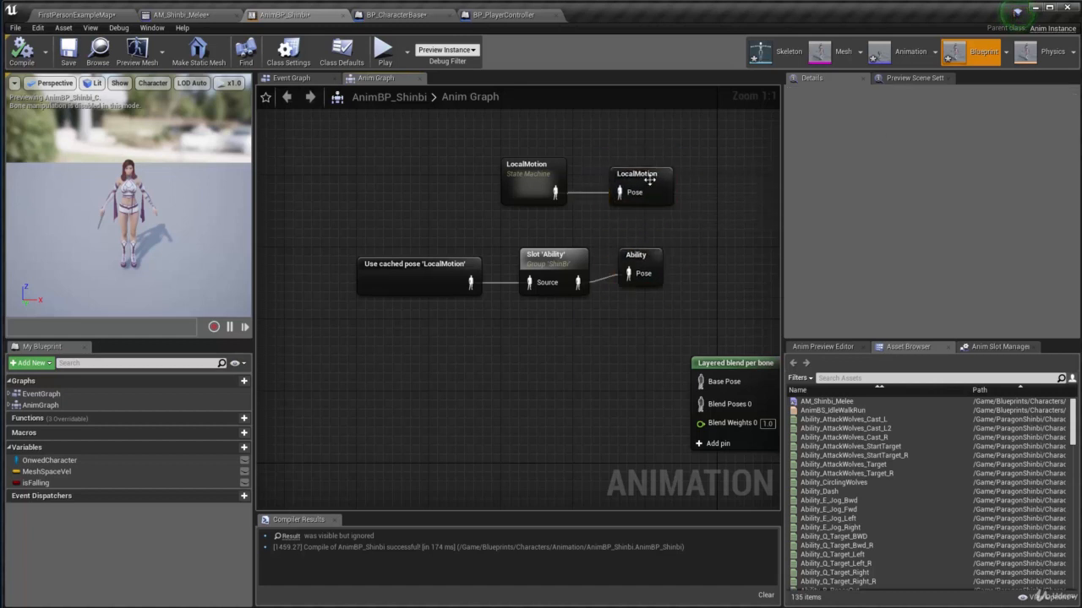
click(648, 181)
Examine how the cached pose rows, the Layered blend per bone node and Final Animation Pose are laid out.
right_drag(649, 232, 616, 214)
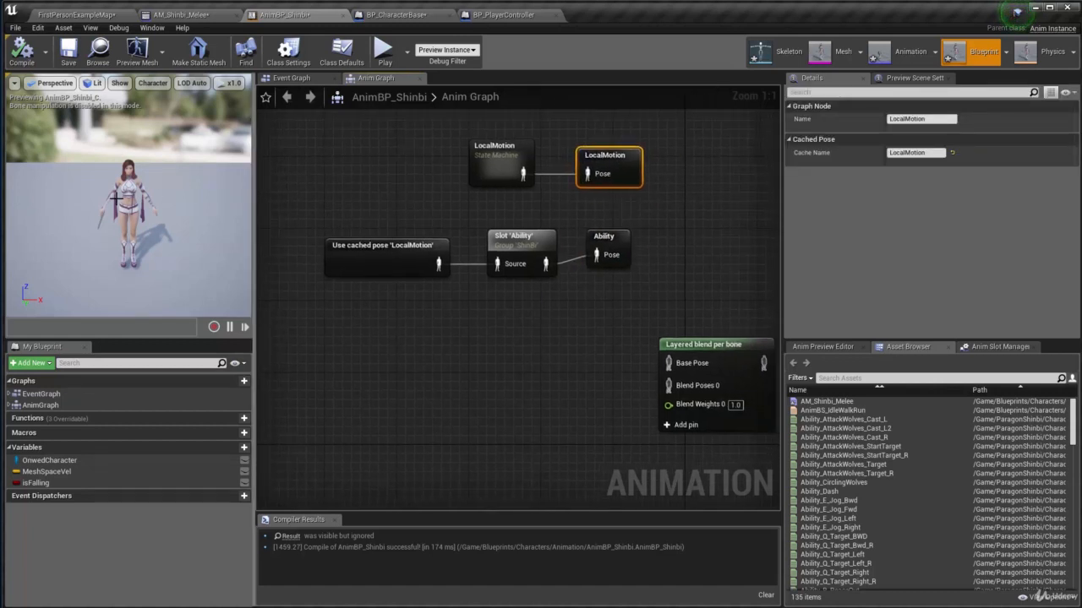
right_drag(551, 312, 487, 276)
right_drag(393, 224, 465, 202)
right_drag(752, 431, 547, 324)
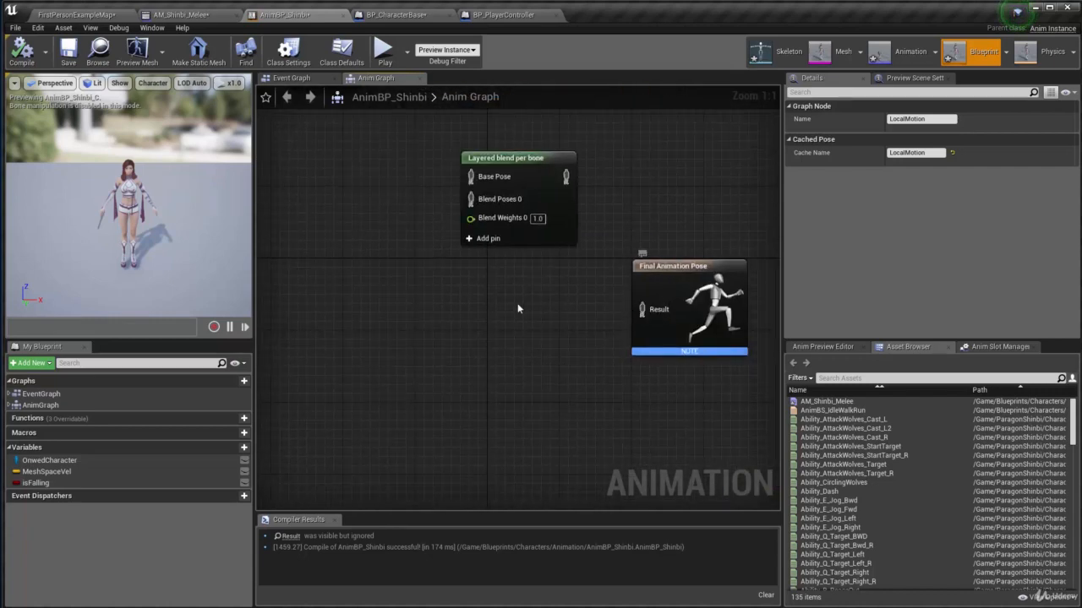
right_drag(444, 298, 556, 485)
click(519, 245)
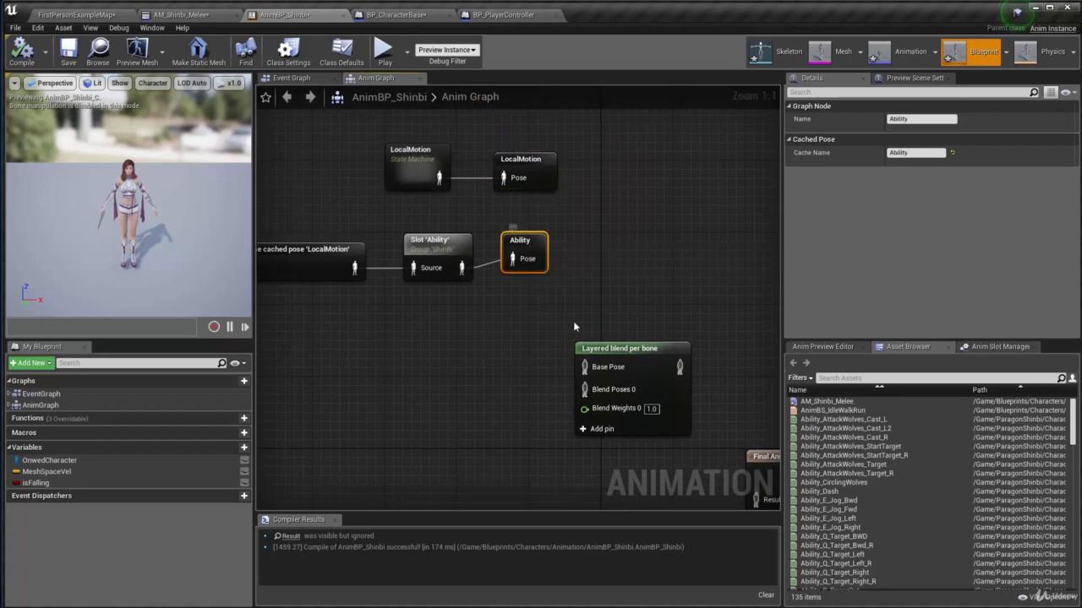
right_drag(573, 322, 567, 250)
right_drag(586, 317, 543, 270)
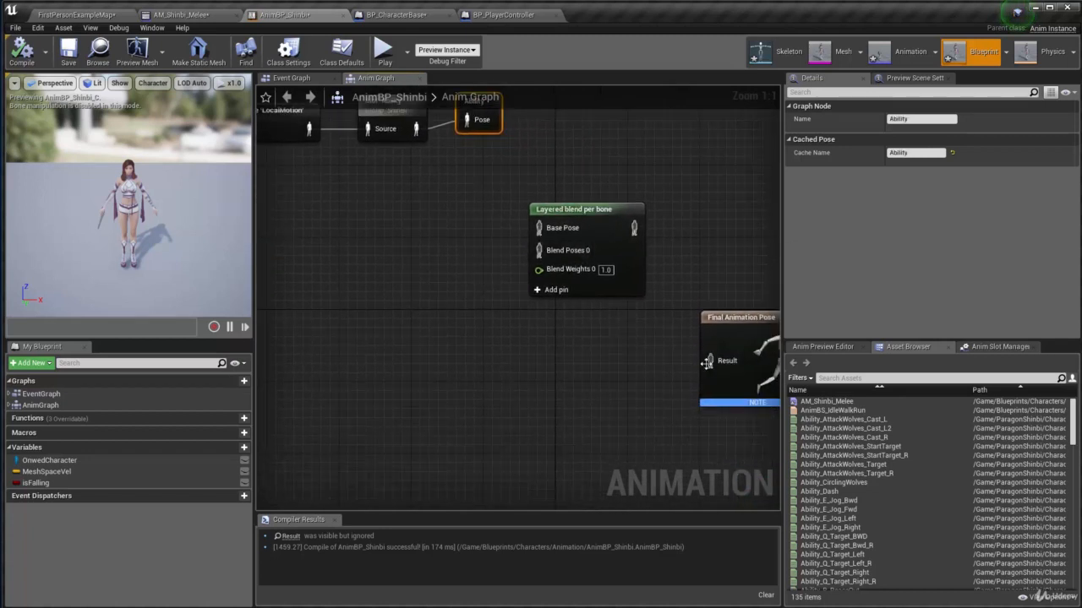
right_drag(465, 347, 533, 469)
Align the Ability cached pose with the Slot 'Ability' node and nudge the Layered blend per bone node up and rightward.
drag(550, 226, 558, 235)
key(Return)
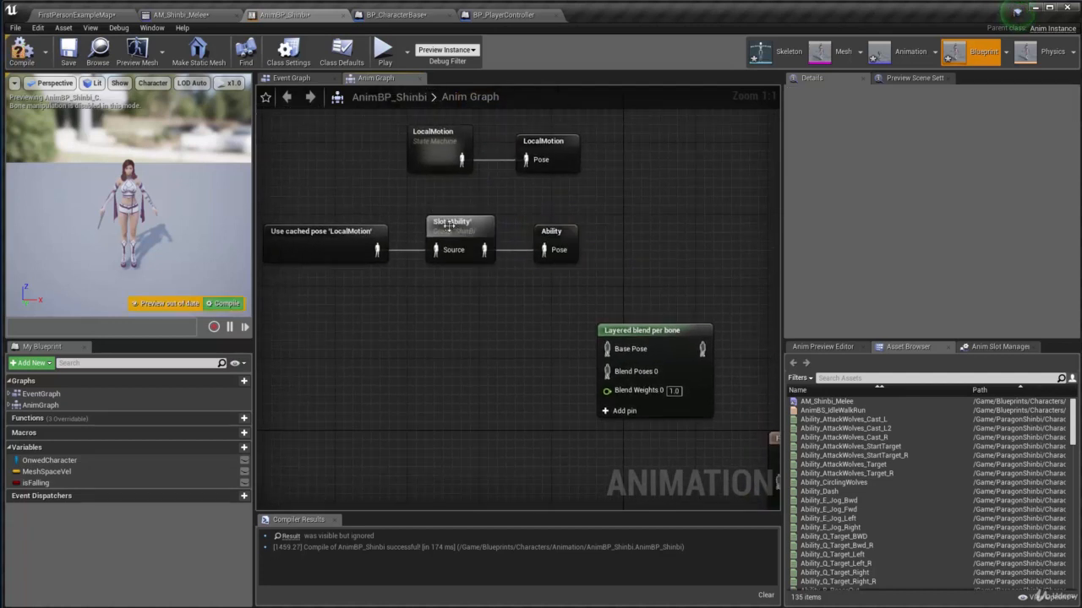
drag(516, 275, 518, 276)
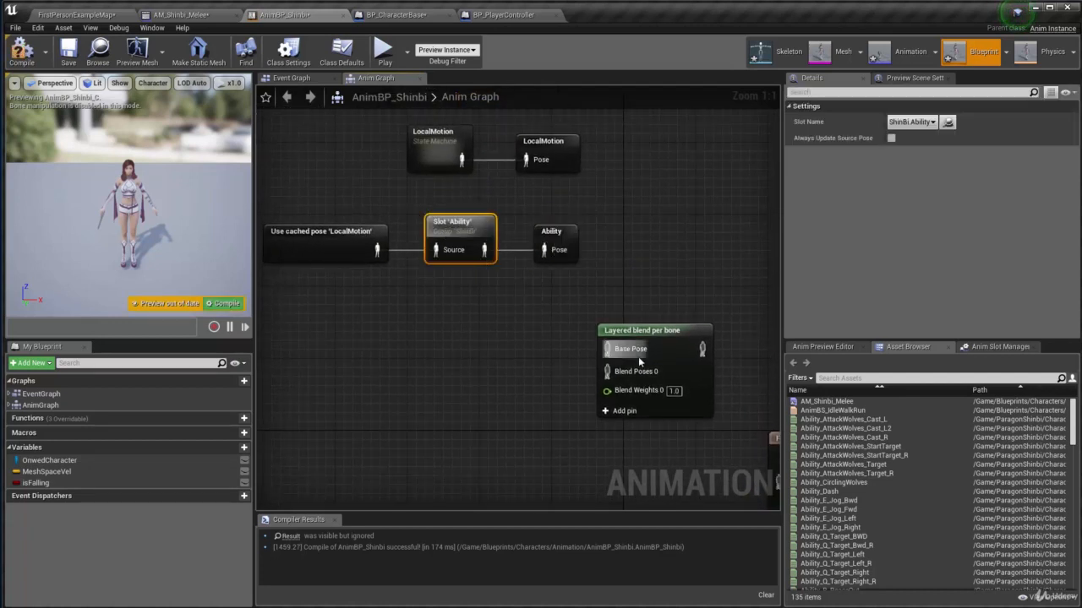
drag(663, 343, 683, 332)
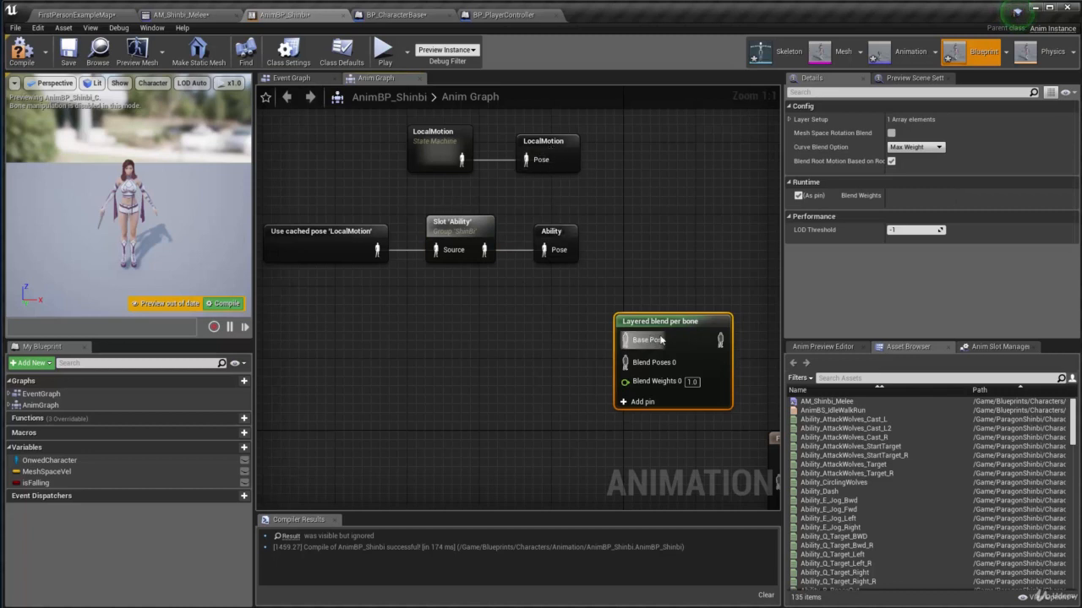
Add another Use cached pose 'LocalMotion' node and connect it to Base Pose of Layered blend per bone.
right_drag(543, 322, 566, 332)
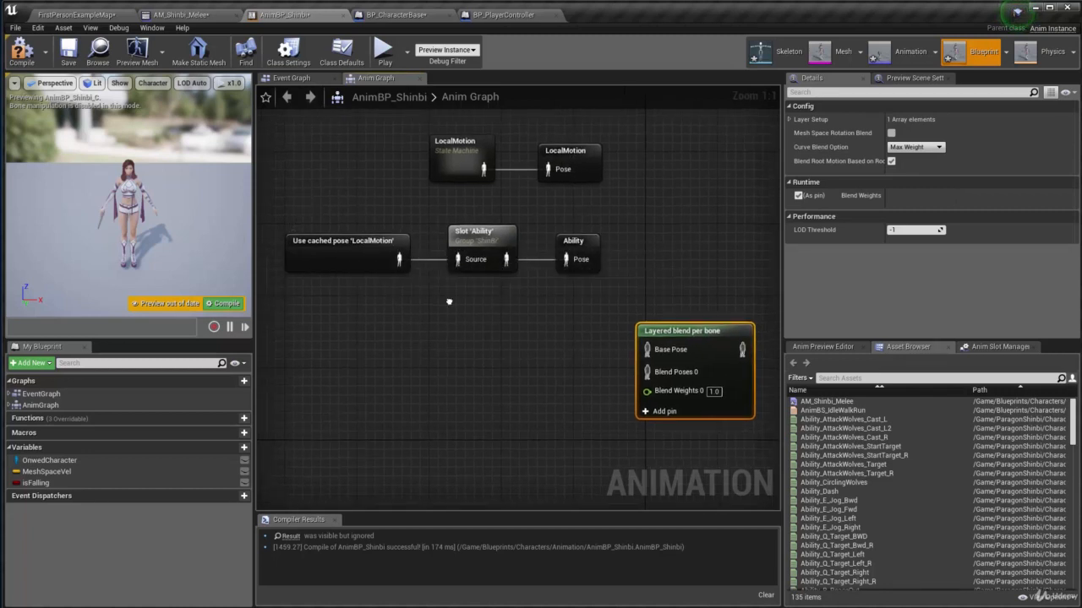
right_drag(489, 338, 473, 331)
right_click(476, 337)
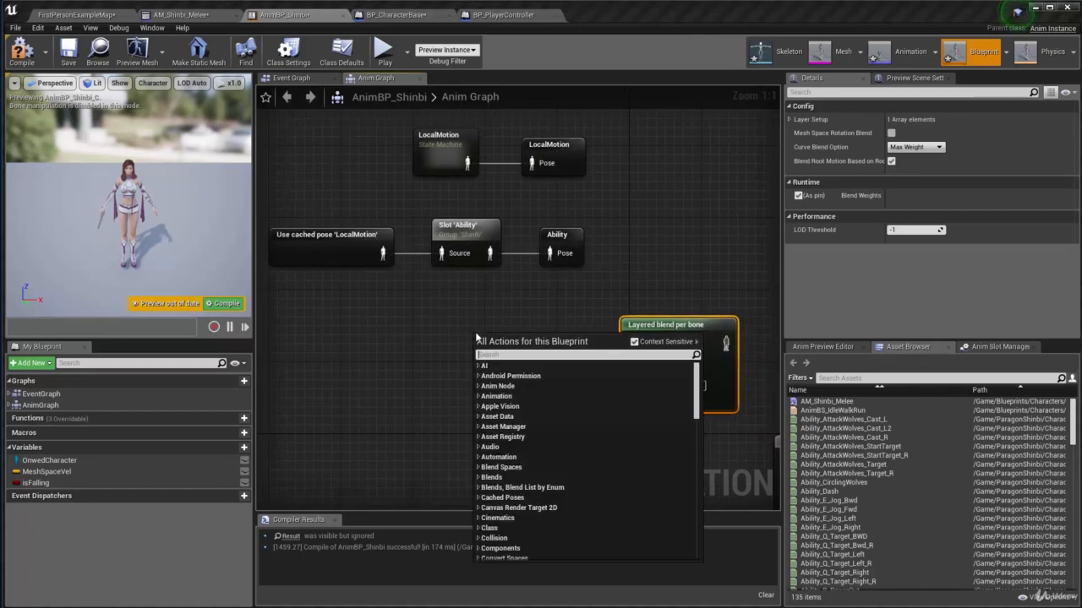
text(loc)
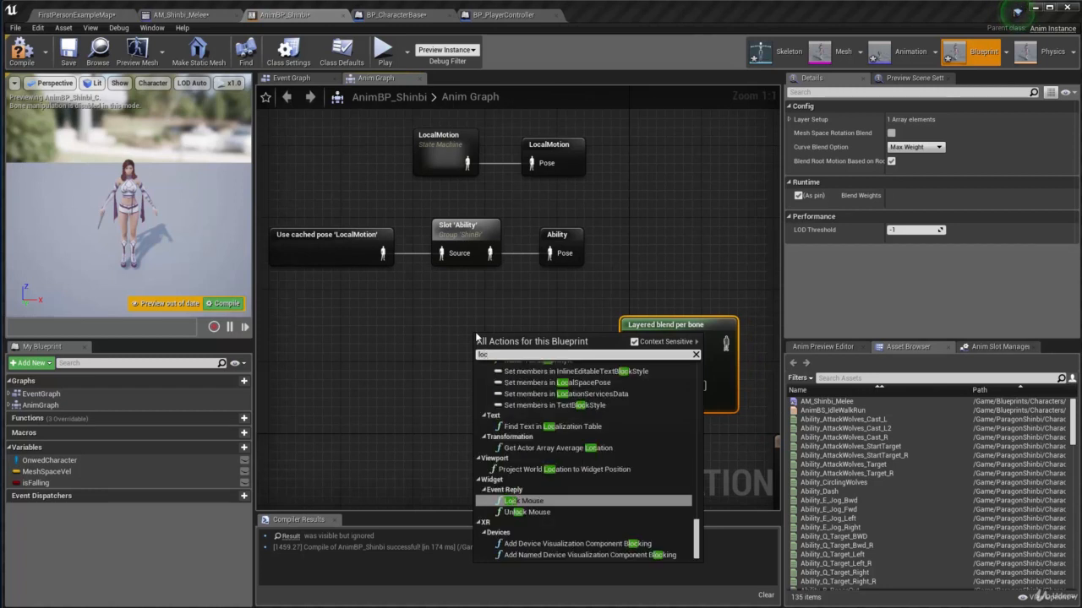
text(alm)
key(Return)
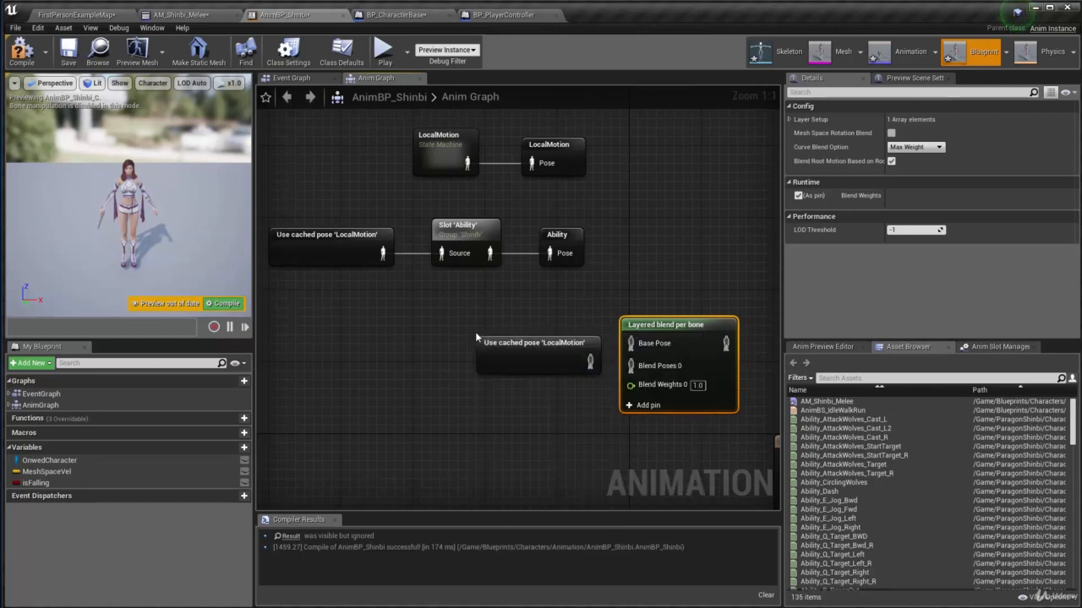
drag(531, 369, 531, 332)
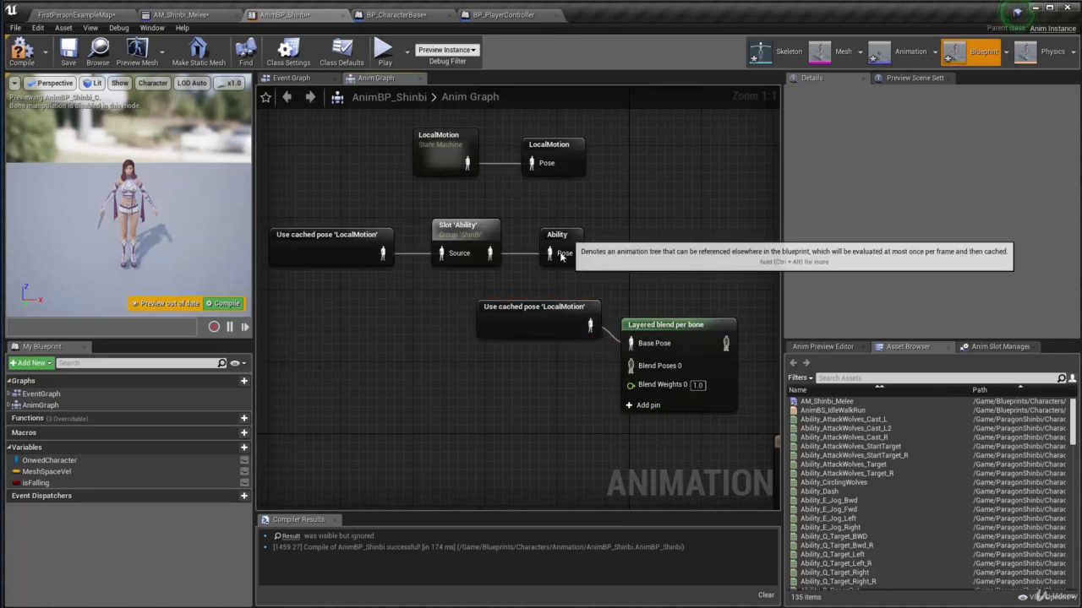
right_click(491, 383)
text(ability)
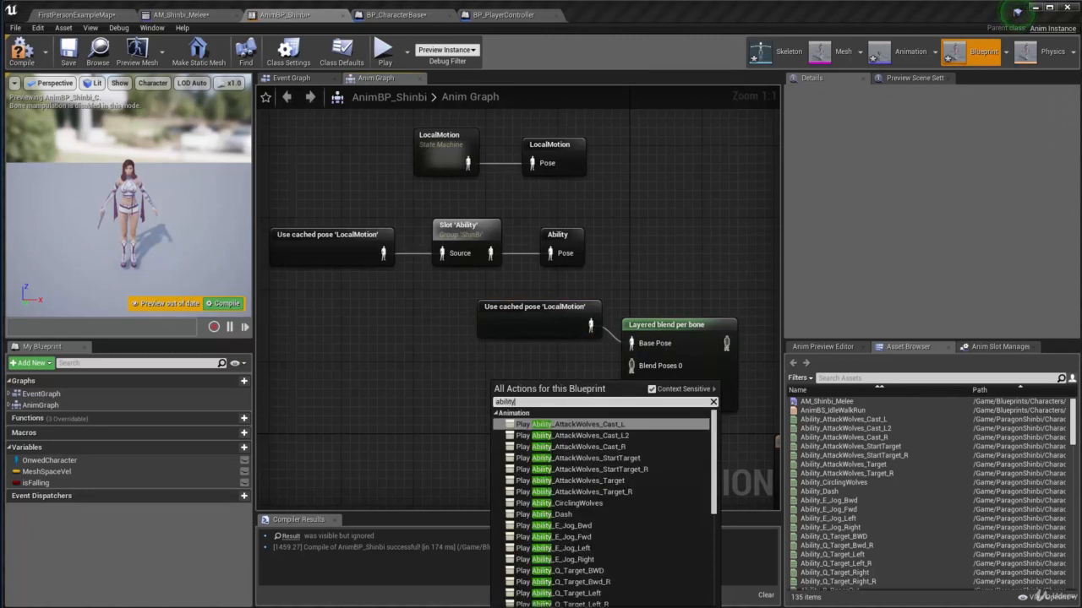
key(Return)
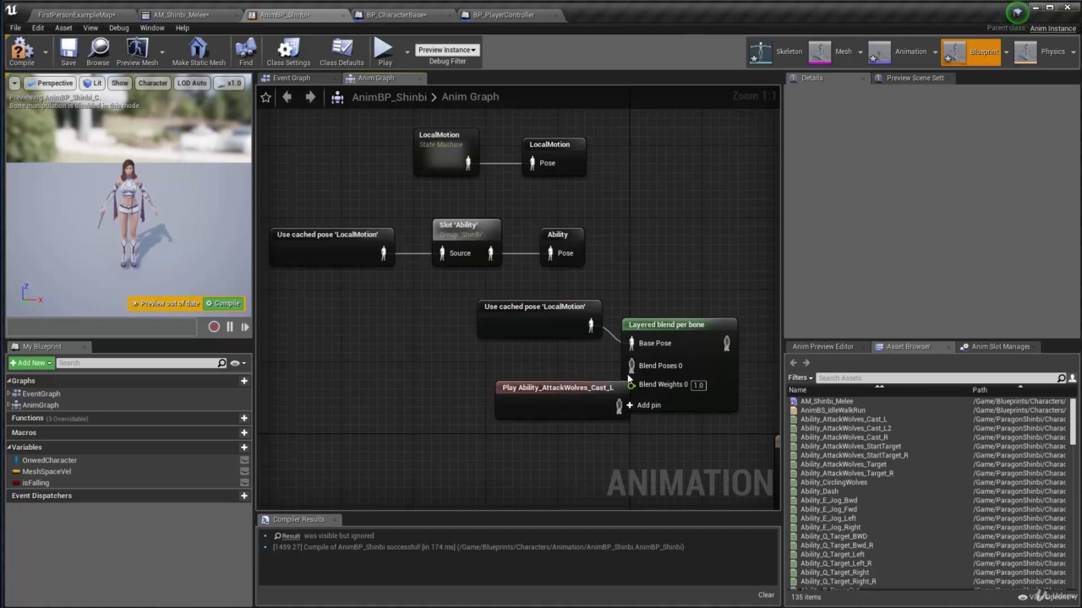
click(558, 396)
key(Delete)
Add a Use cached pose 'Ability' node and connect it to Blend Poses 0 of Layered blend per bone.
right_click(543, 380)
text(use)
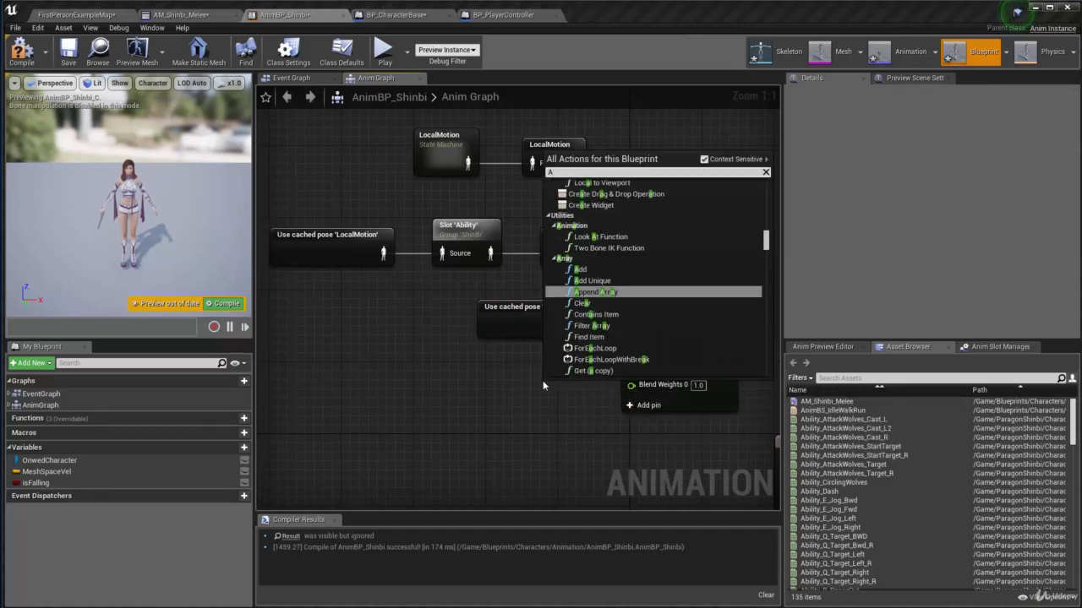
text( c)
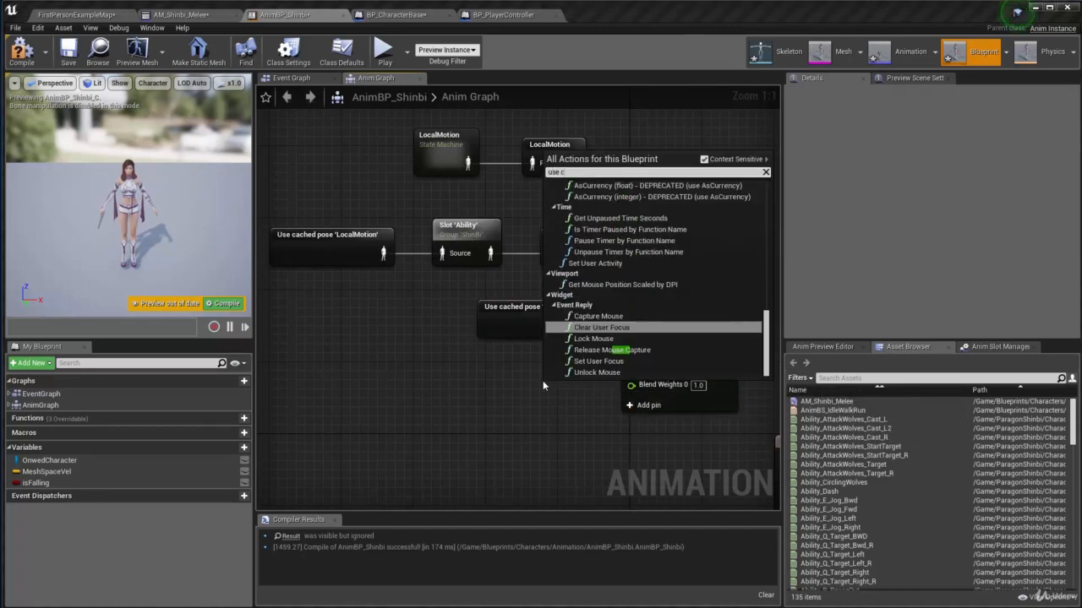
text(ache)
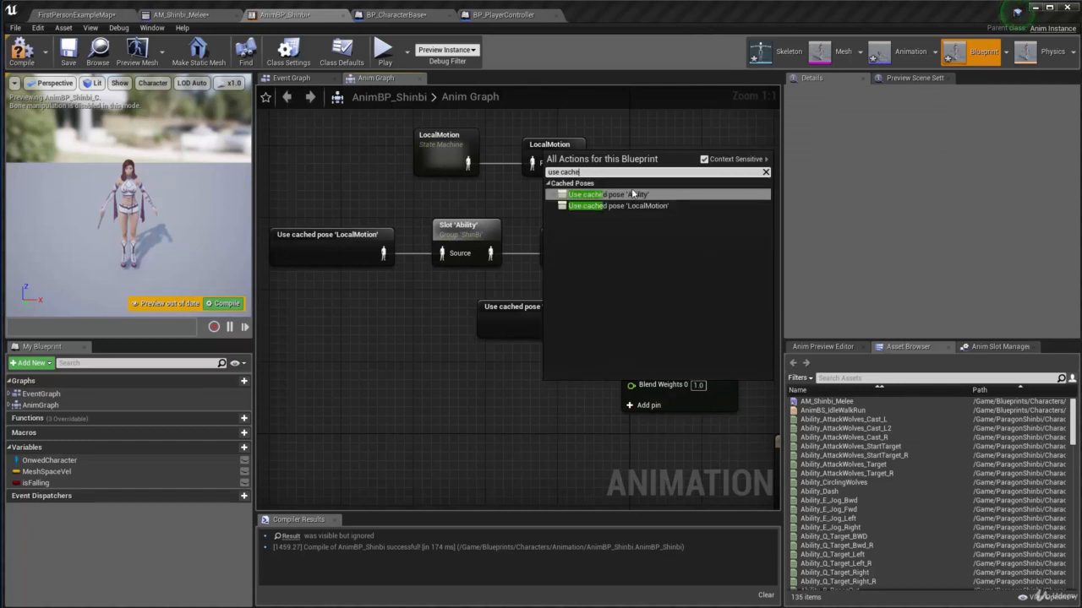
click(632, 194)
click(632, 196)
drag(567, 406, 633, 367)
Line up the 'LocalMotion' and 'Ability' cached pose nodes beside the inputs of Layered blend per bone.
drag(484, 377, 522, 377)
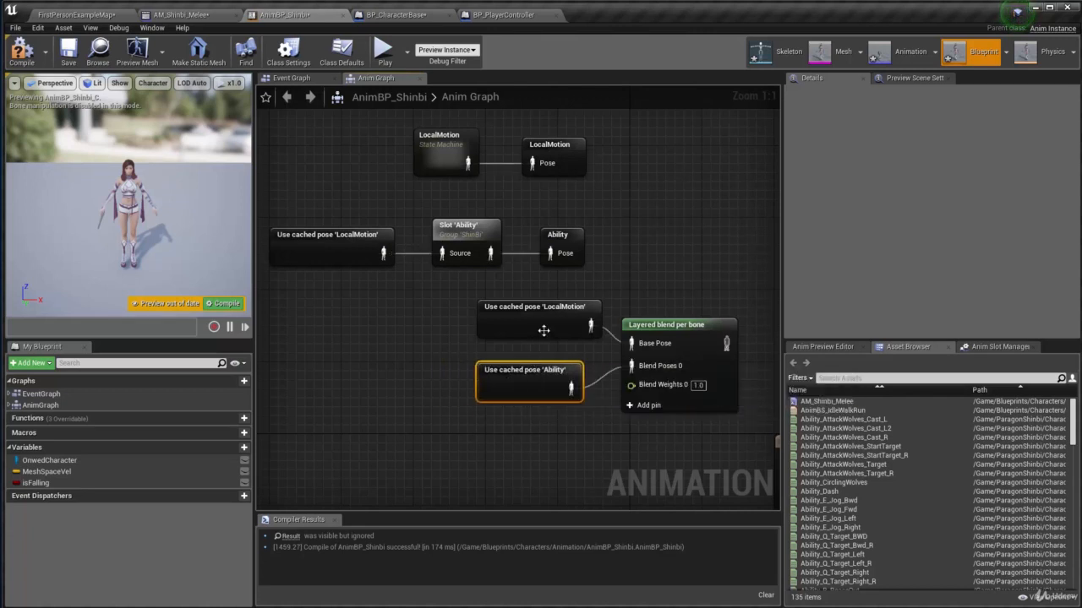
click(548, 324)
drag(547, 324, 538, 324)
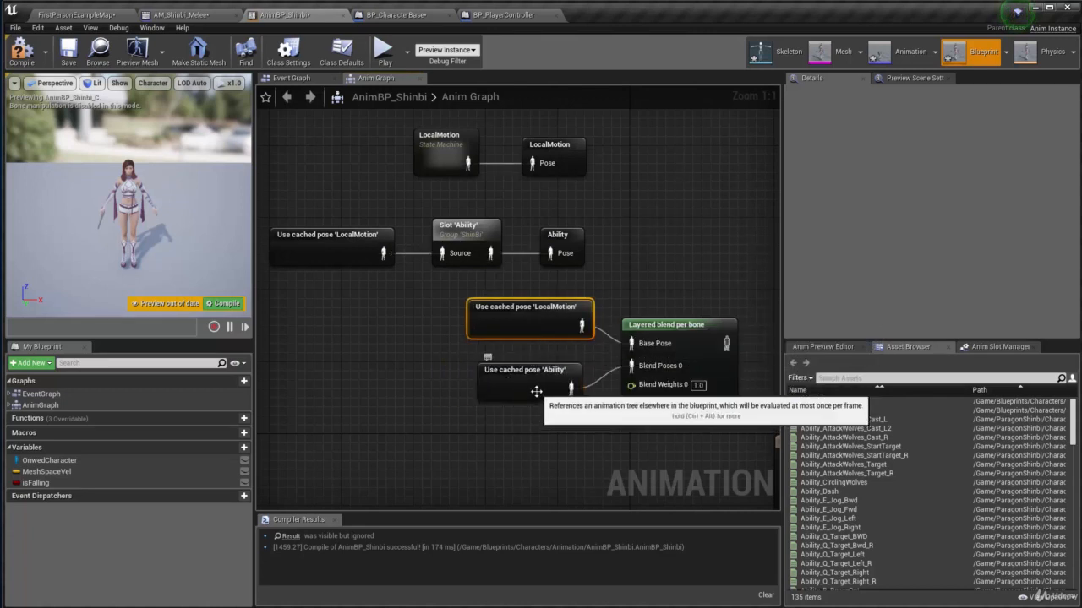
drag(545, 388, 554, 390)
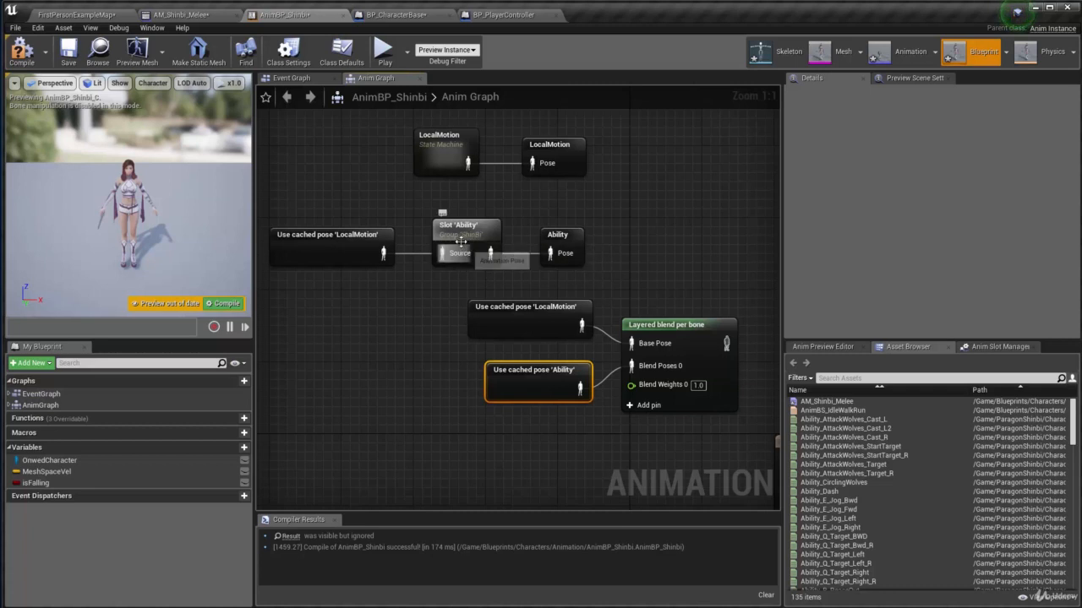
right_drag(453, 343, 424, 295)
drag(552, 390, 553, 390)
Connect the Layered blend per bone output to Result of Final Animation Pose and compile and save the blueprint.
right_drag(743, 424, 568, 358)
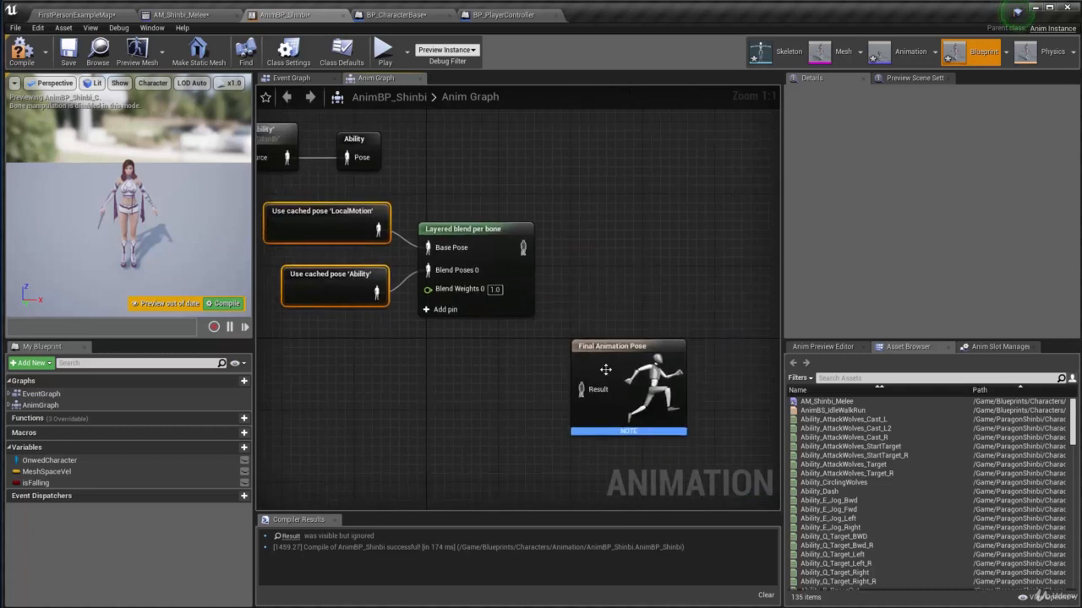
drag(521, 247, 612, 242)
click(22, 55)
click(69, 54)
Add a branch filter to layer 0 in the Layered blend per bone node's layer setup and expand its settings.
right_drag(411, 357, 599, 360)
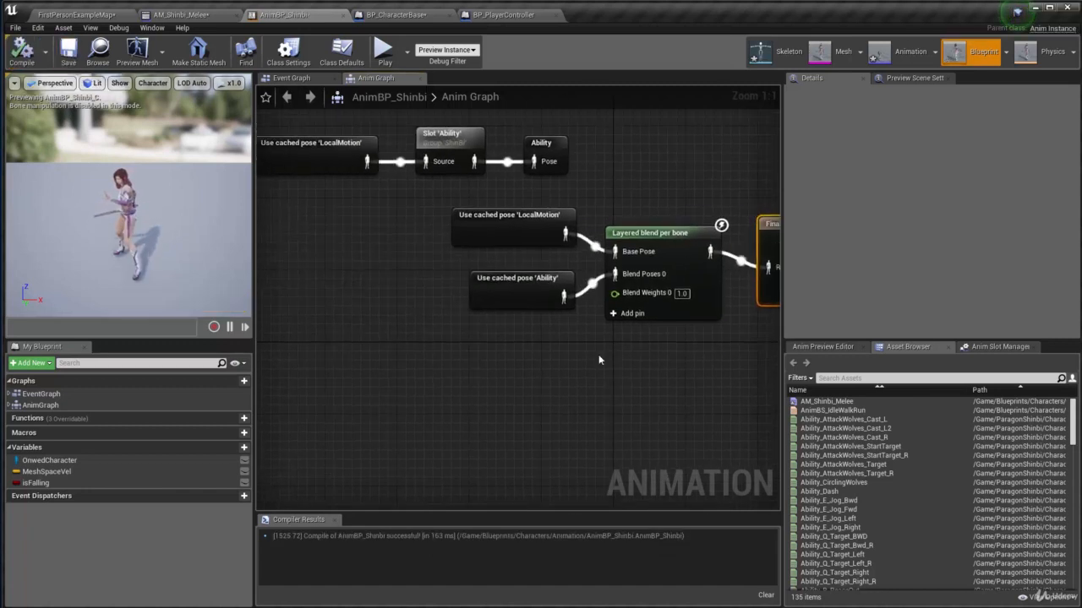
right_drag(470, 329, 434, 385)
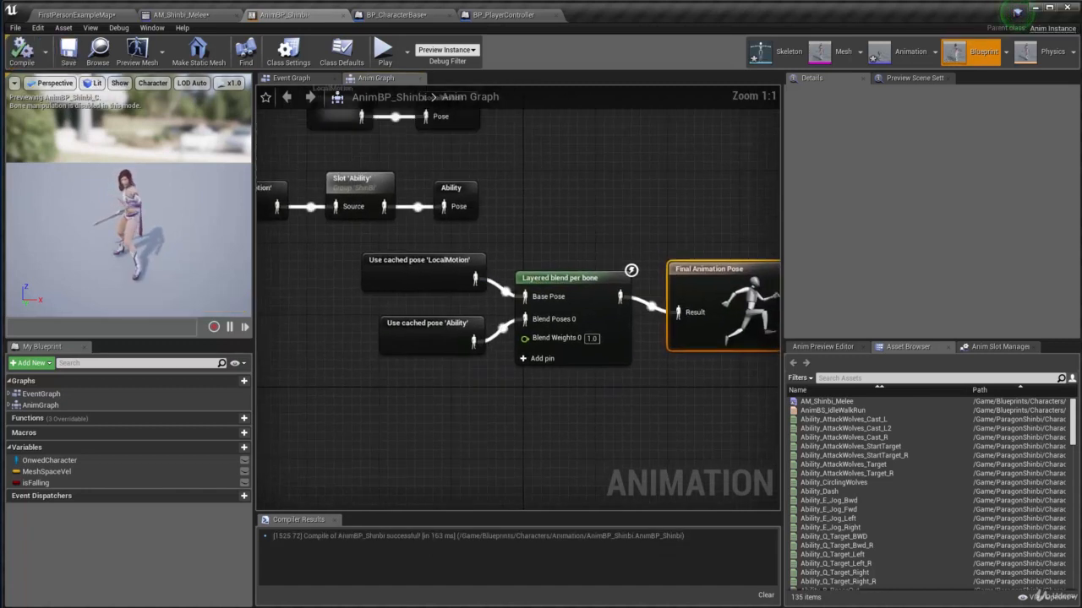
click(583, 325)
right_drag(601, 339, 519, 347)
click(672, 296)
click(524, 287)
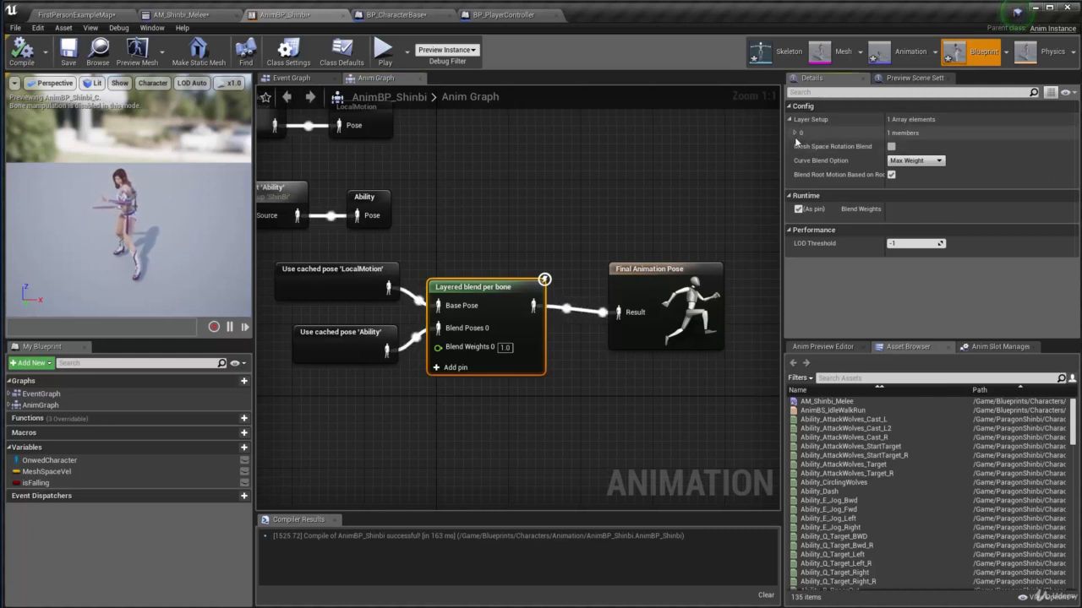
click(796, 133)
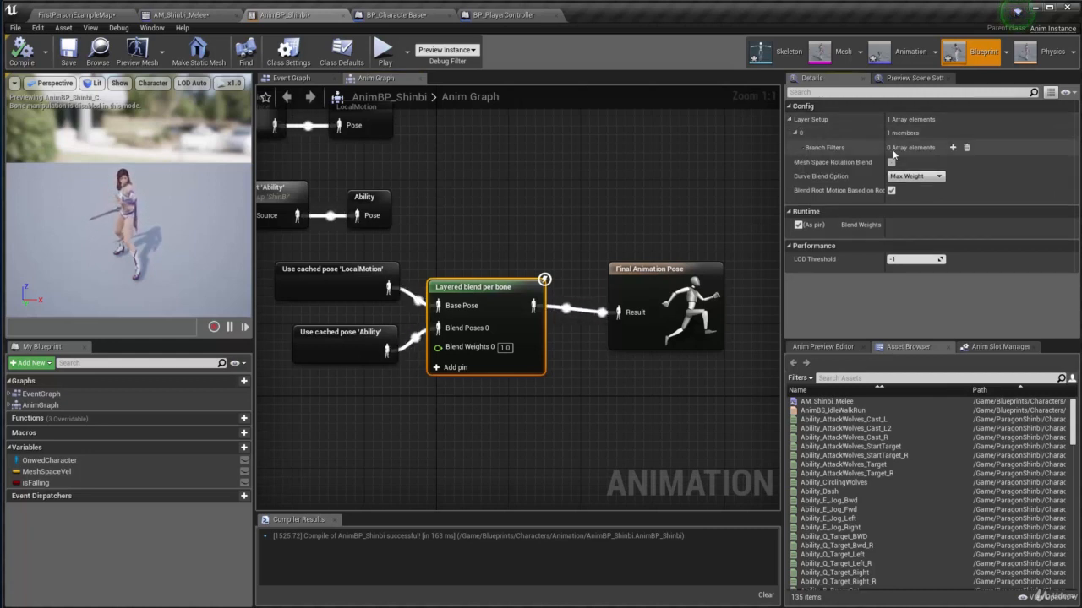
click(953, 148)
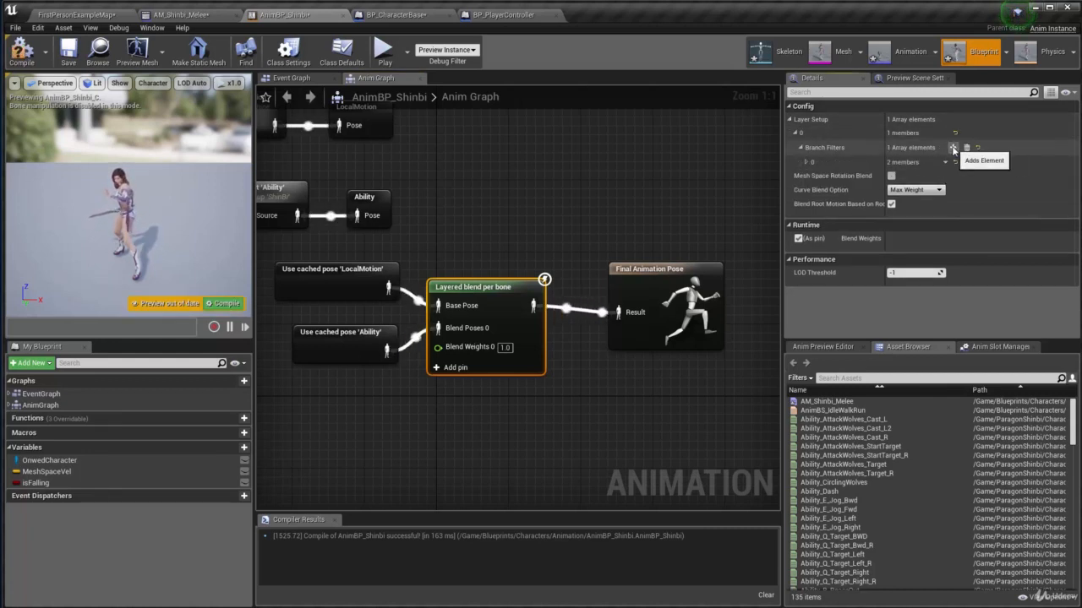
click(807, 162)
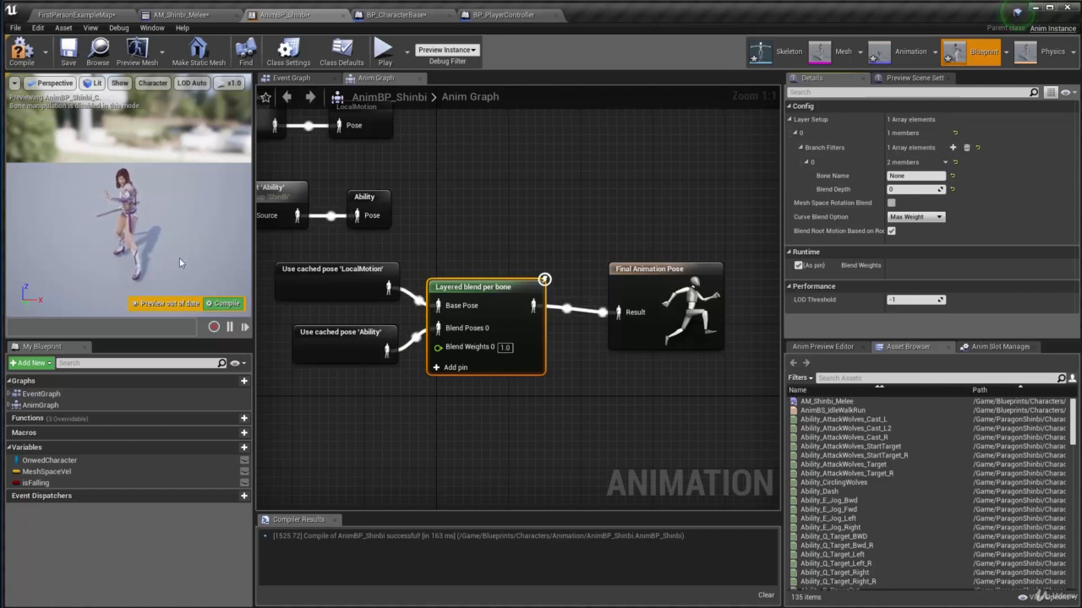
Display bone names on the preview character and examine the spine bones around the waist.
mouse_move(179, 263)
right_down()
mouse_move(203, 262)
mouse_move(170, 258)
mouse_move(190, 261)
mouse_move(180, 263)
right_up()
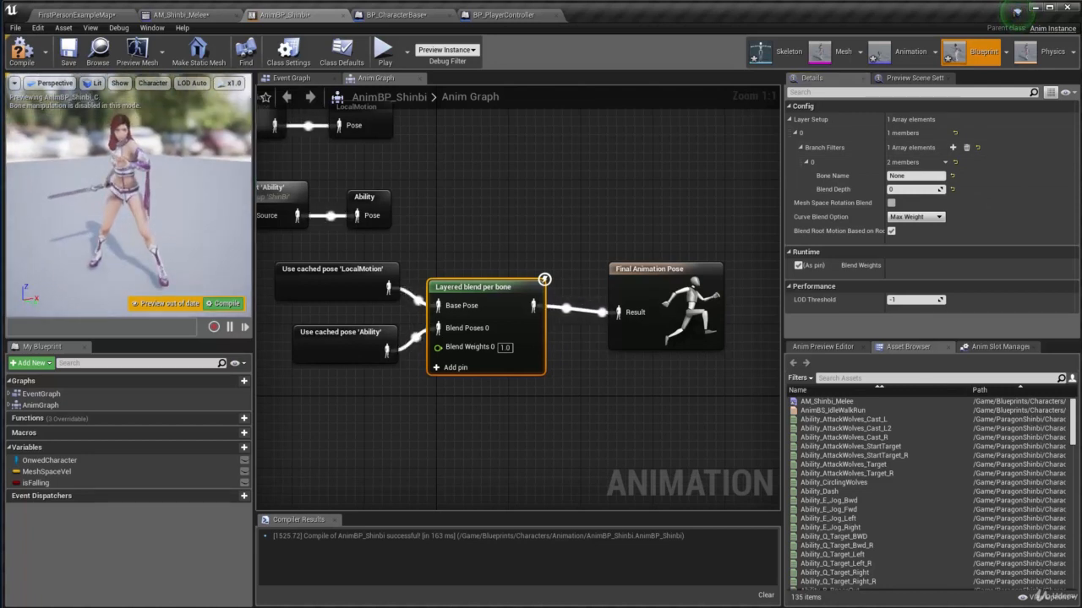
click(152, 82)
mouse_move(155, 131)
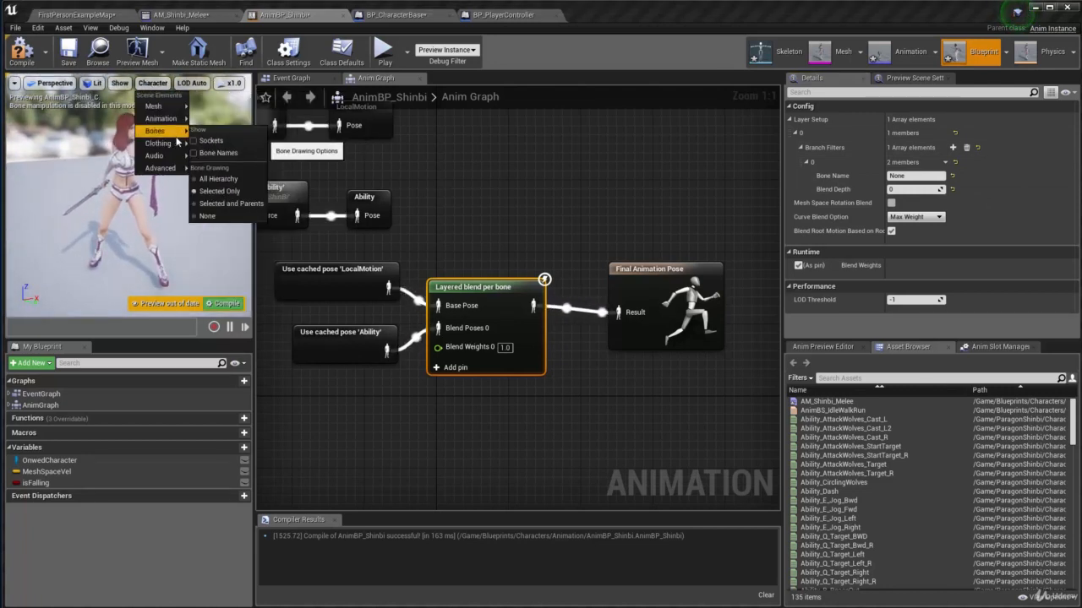
click(220, 154)
right_drag(203, 182, 179, 197)
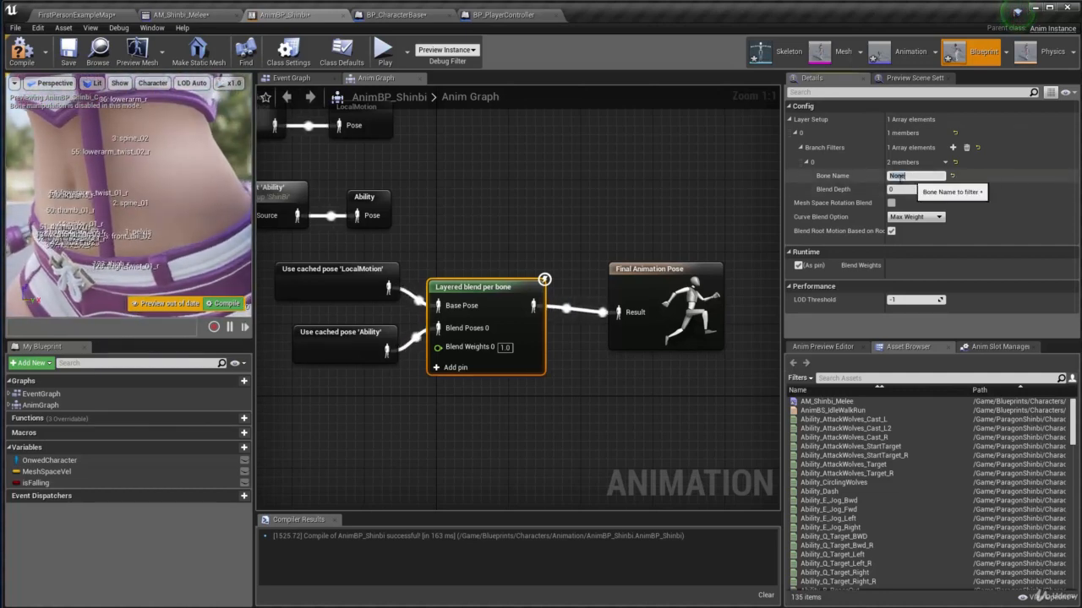
Set the branch filter's bone name to spine_01 and compile and save the blueprint.
click(915, 175)
text(sp)
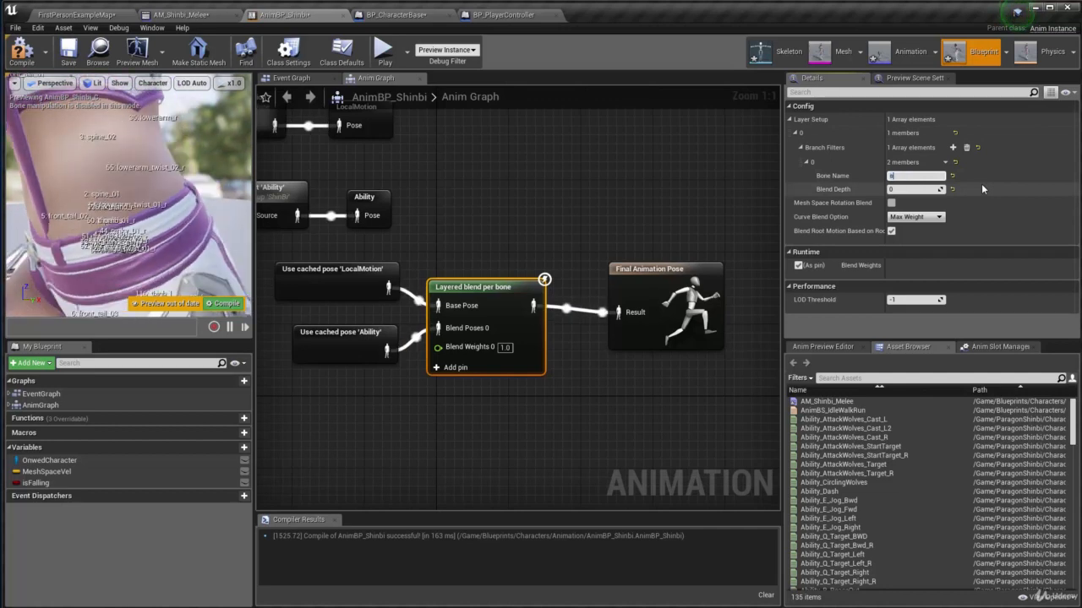
text(ine)
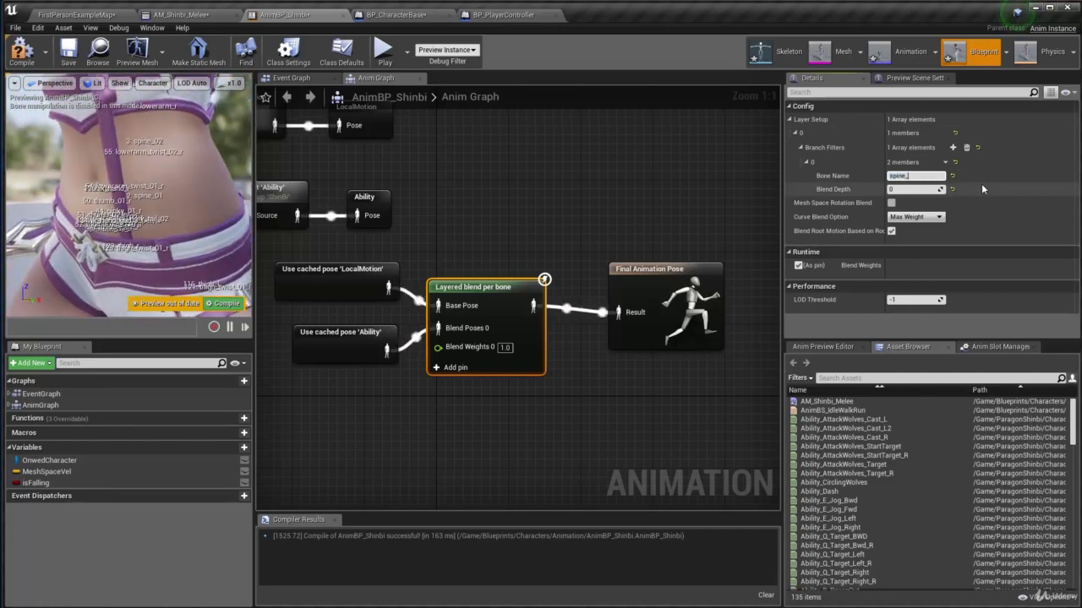
text(_01)
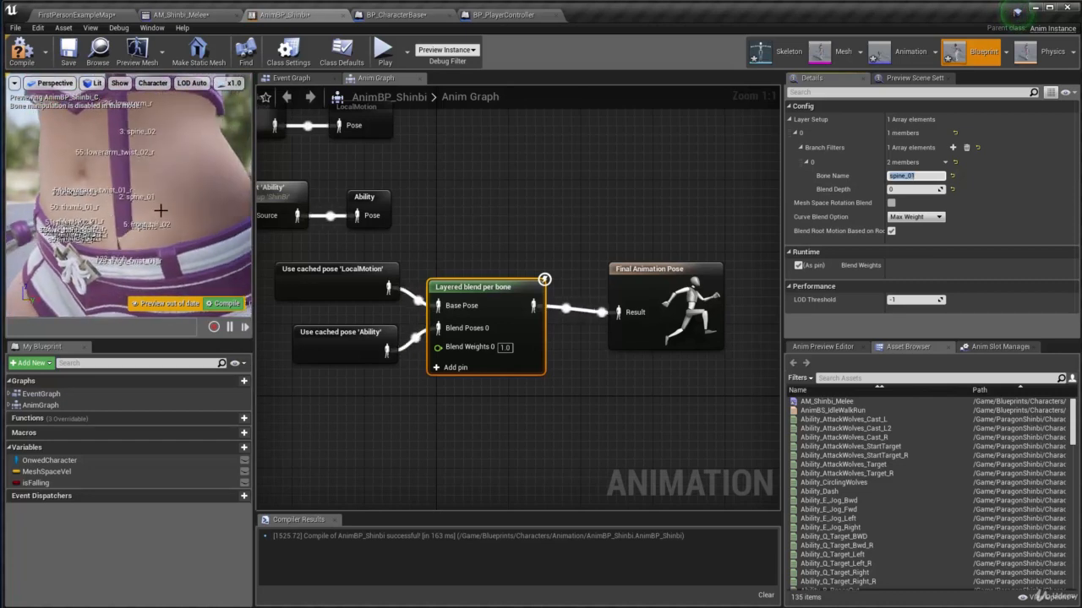
click(68, 57)
right_drag(512, 286, 521, 259)
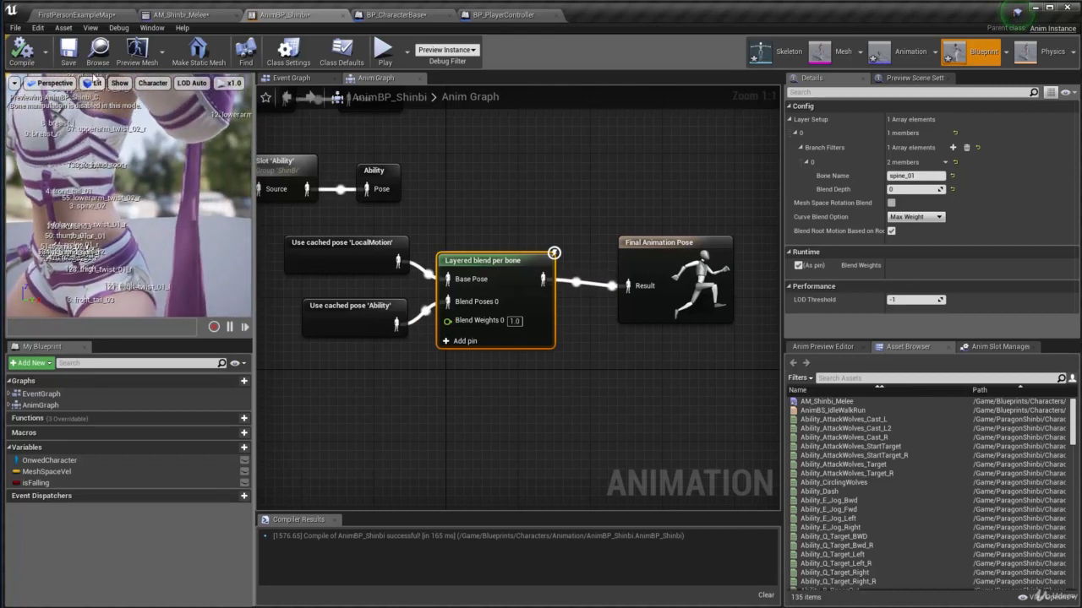
click(88, 15)
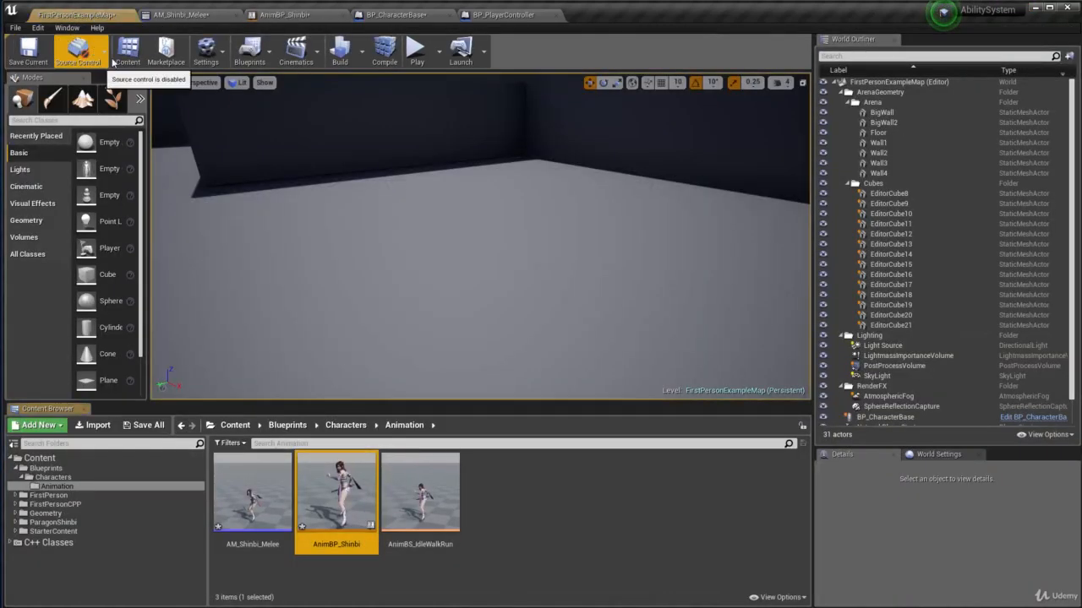
click(506, 15)
click(397, 14)
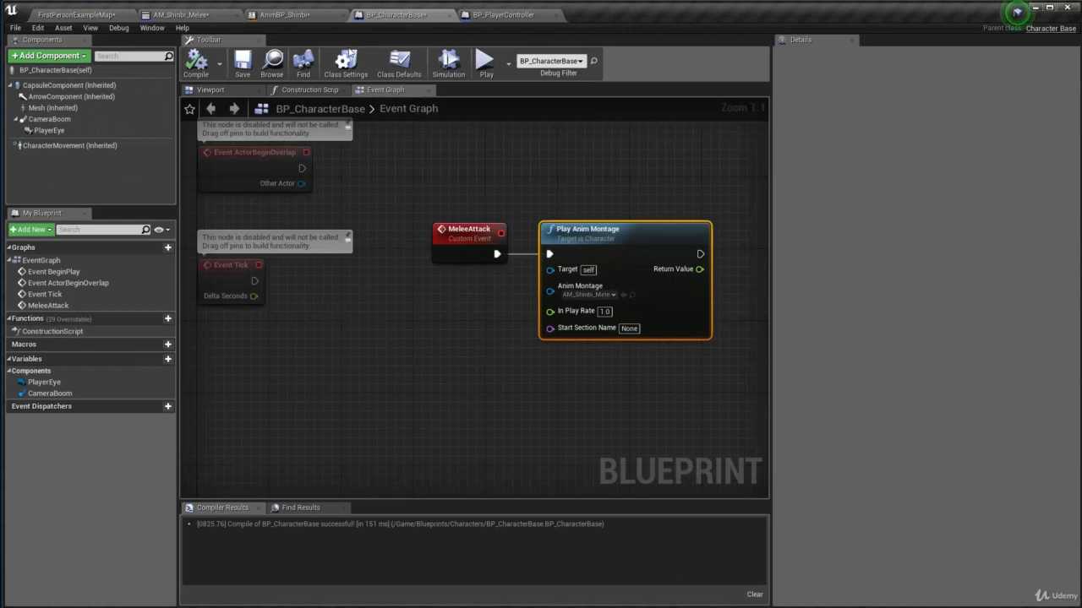
click(313, 17)
Draw the full bone hierarchy on the preview character, hide the bone names and inspect the upper-body bones.
click(152, 83)
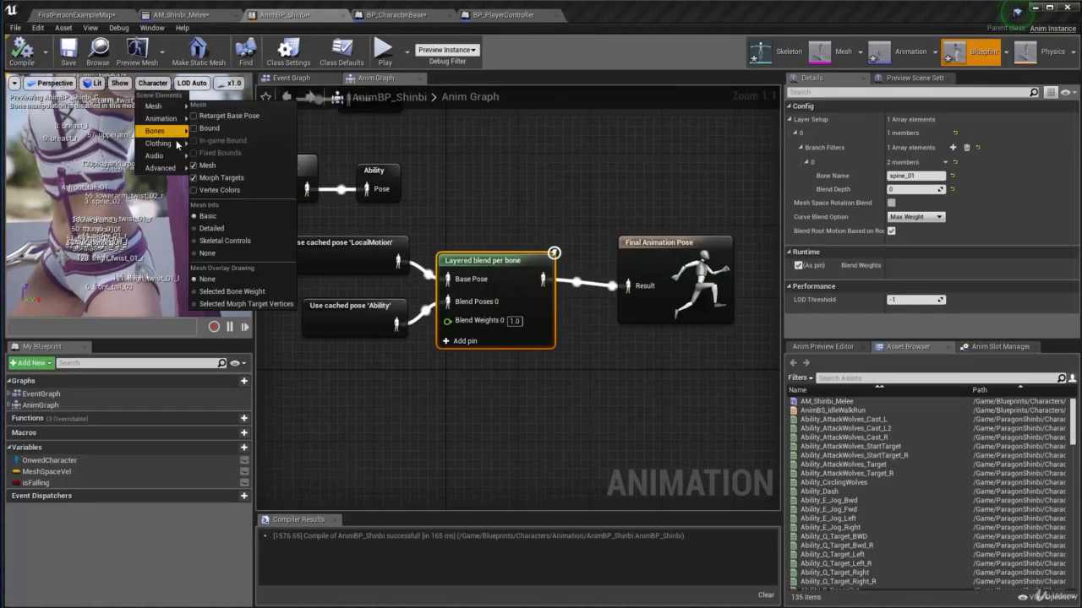
mouse_move(160, 131)
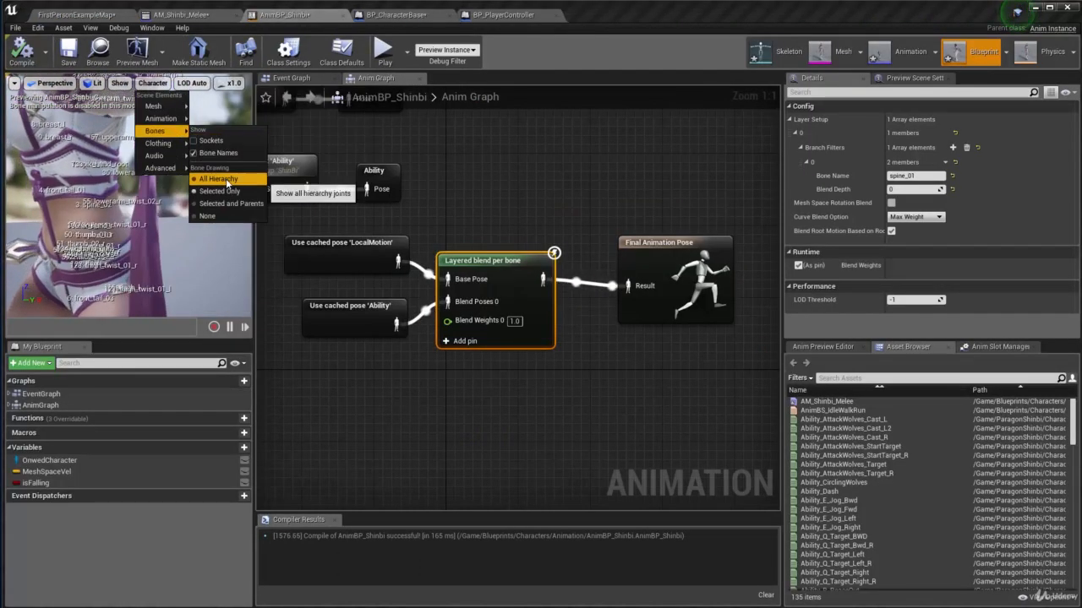
click(220, 179)
click(152, 83)
mouse_move(148, 110)
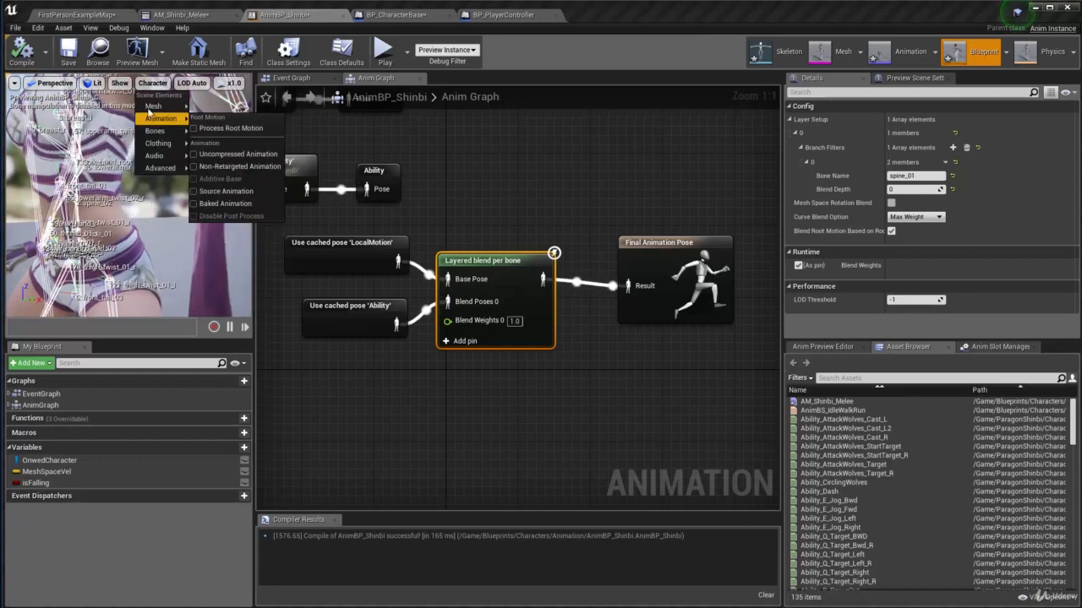
mouse_move(155, 131)
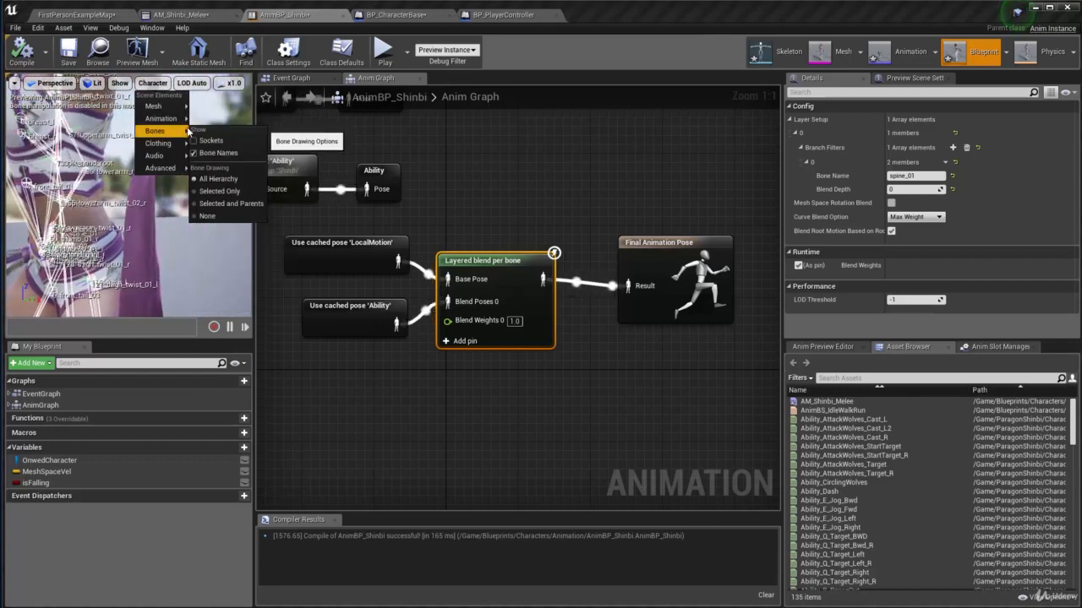
click(213, 153)
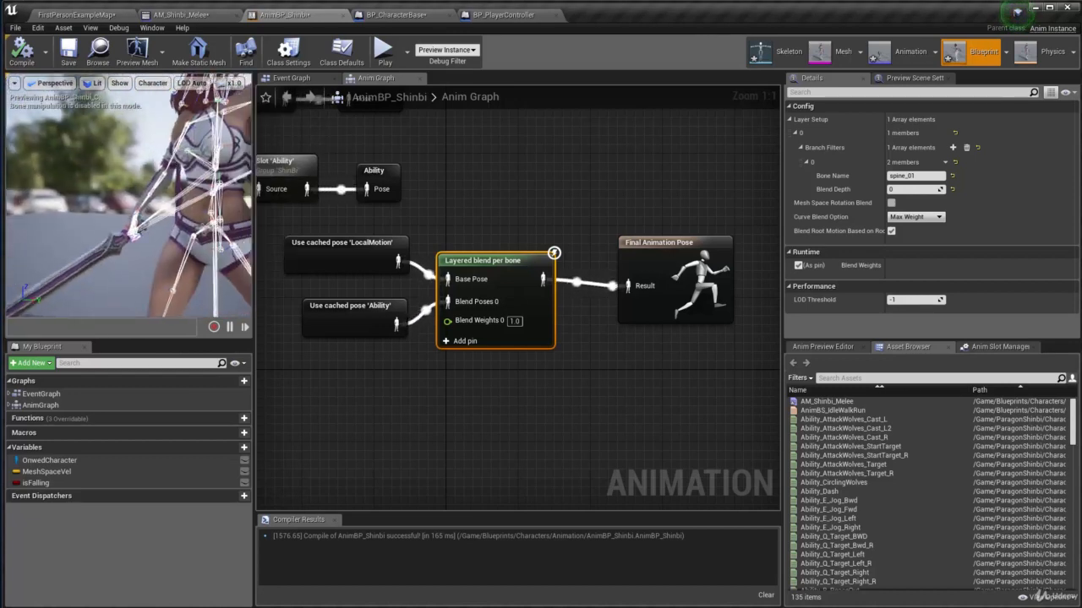
right_drag(134, 203, 135, 172)
scroll(133, 253, down, 3)
scroll(134, 271, up, 2)
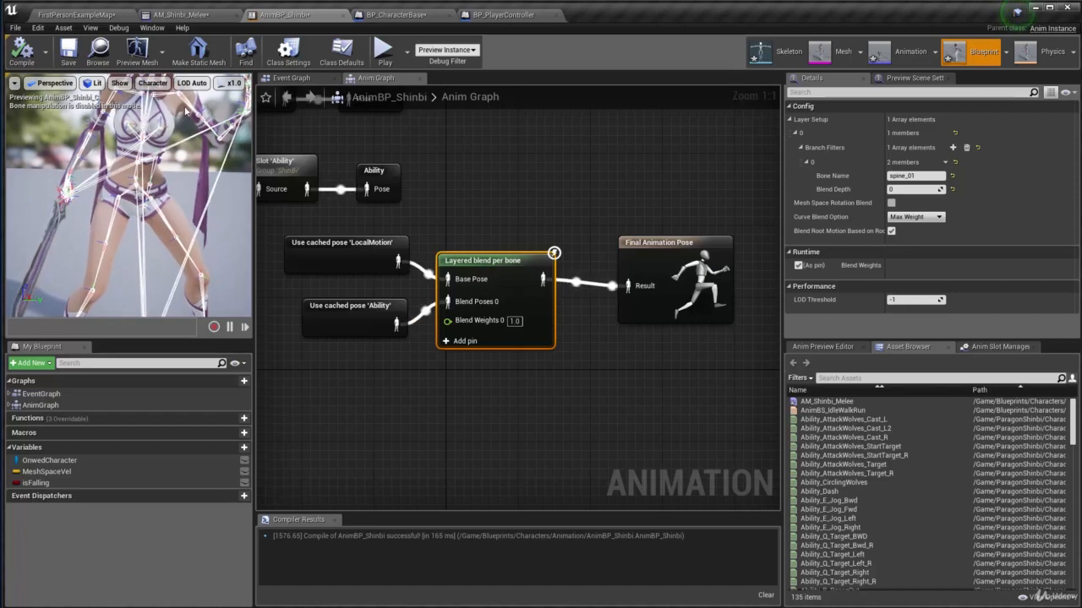
scroll(181, 127, up, 4)
mouse_move(180, 126)
right_down()
mouse_move(148, 139)
mouse_move(169, 127)
right_up()
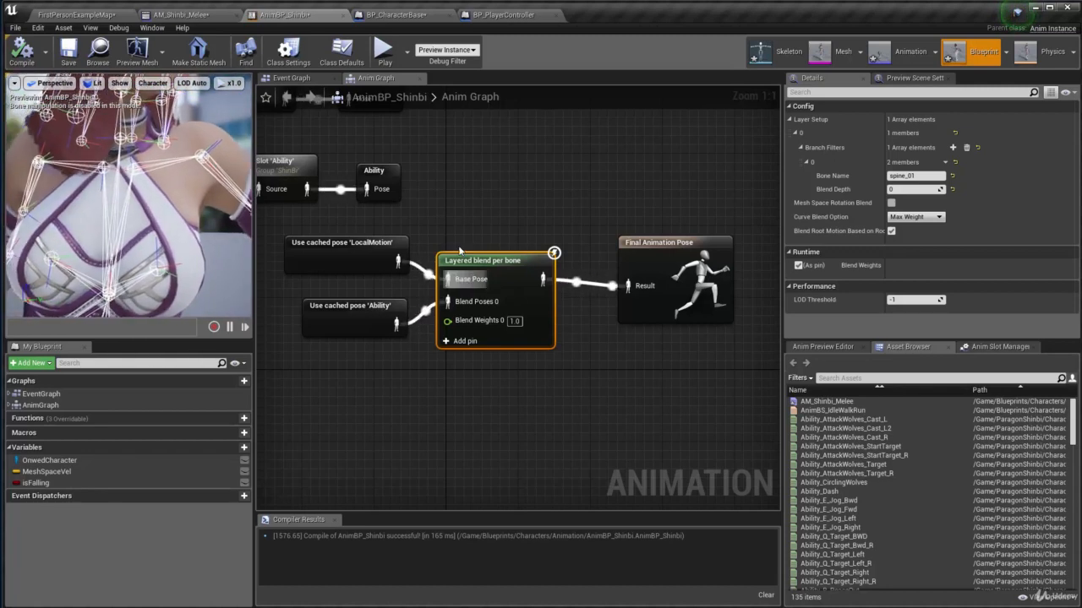
Add a second blend pose pin to the Layered blend per bone node, then remove that pin again.
right_drag(347, 326, 417, 297)
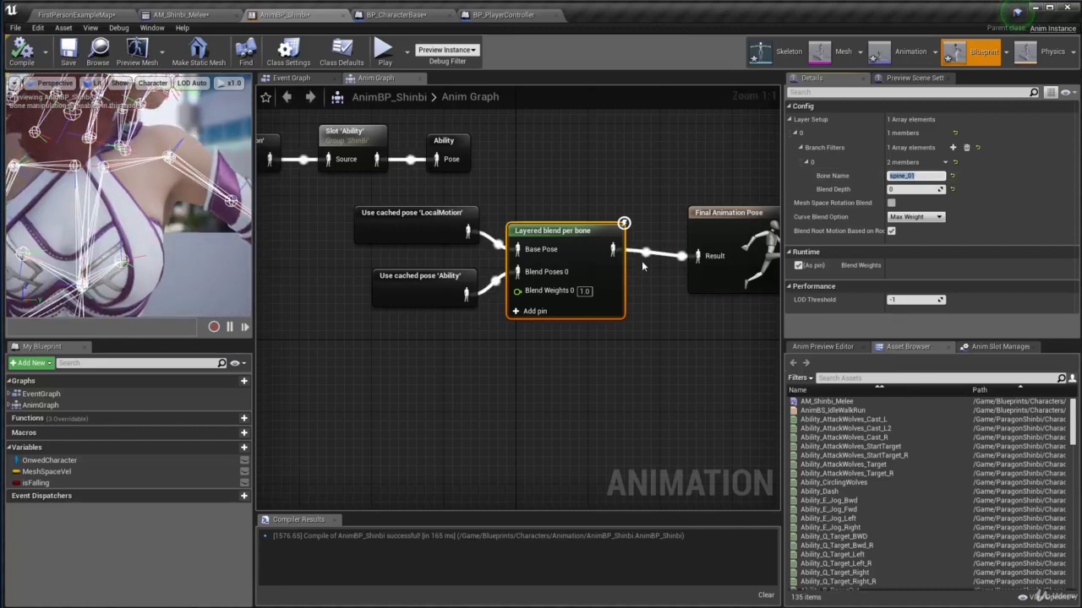
click(796, 133)
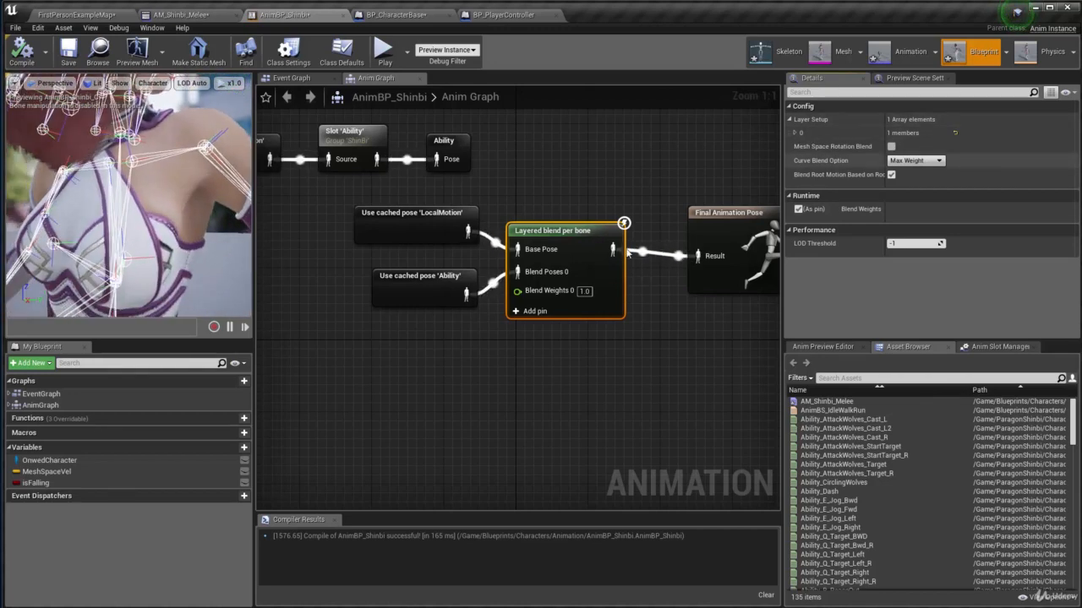
click(531, 317)
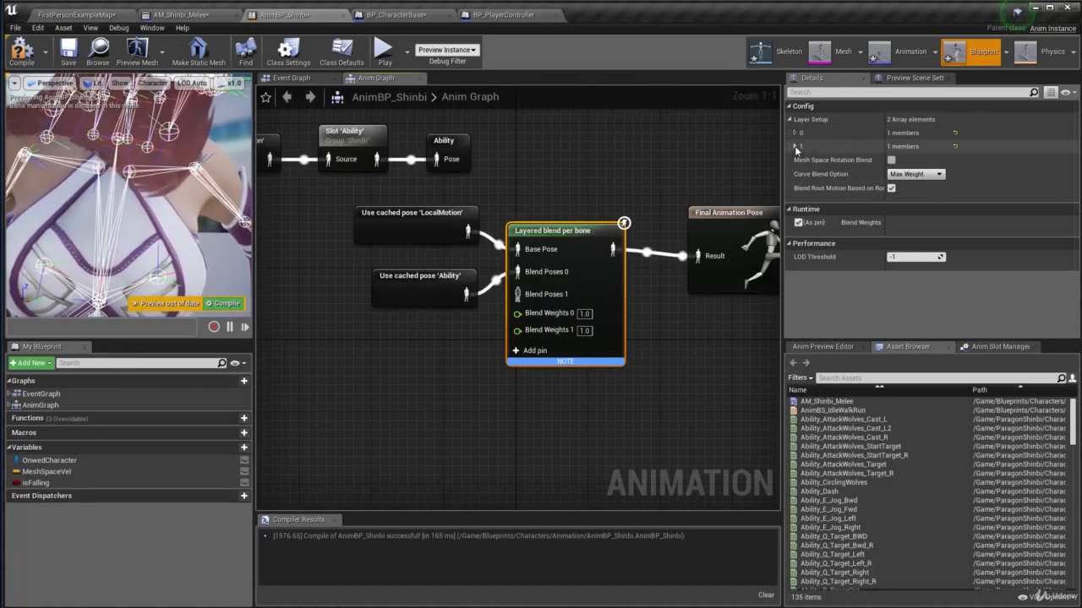
right_click(566, 335)
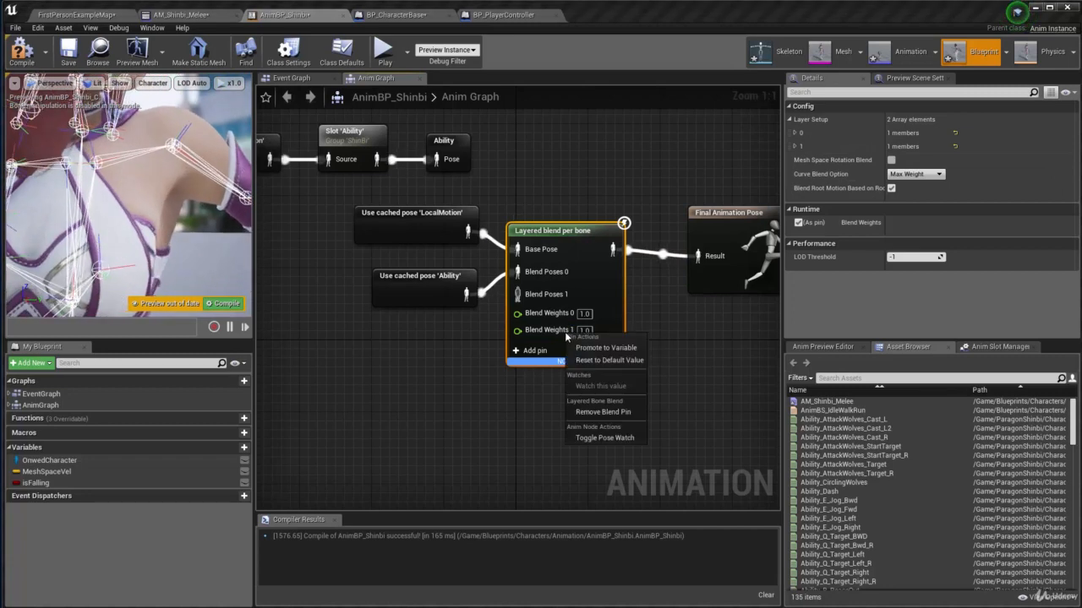
click(598, 412)
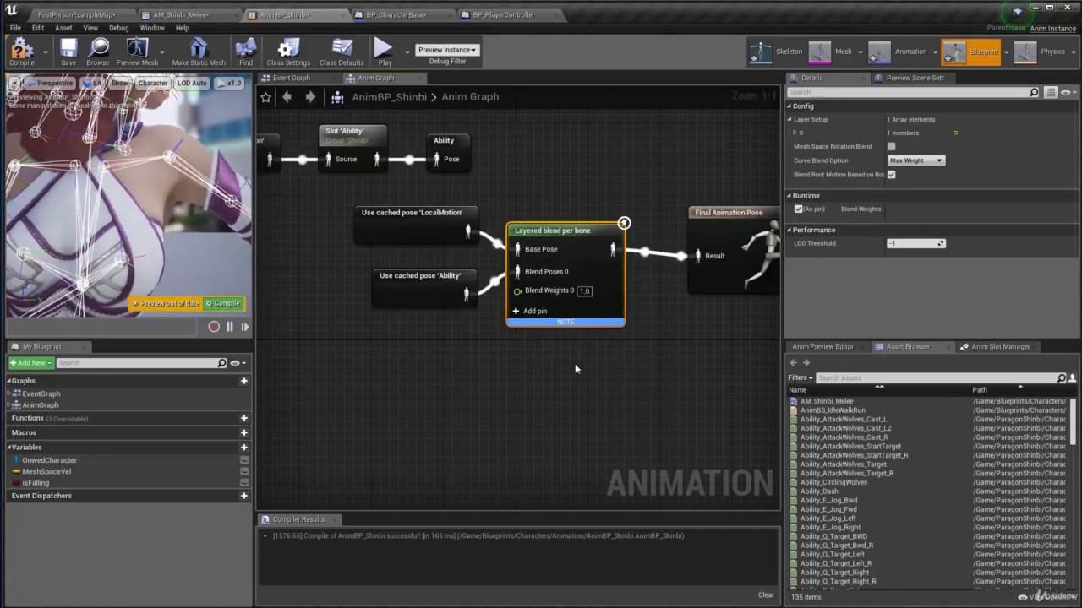
Compile and save AnimBP_Shinbi, and expand layer 0's branch filter down to its bone name and blend depth.
click(68, 52)
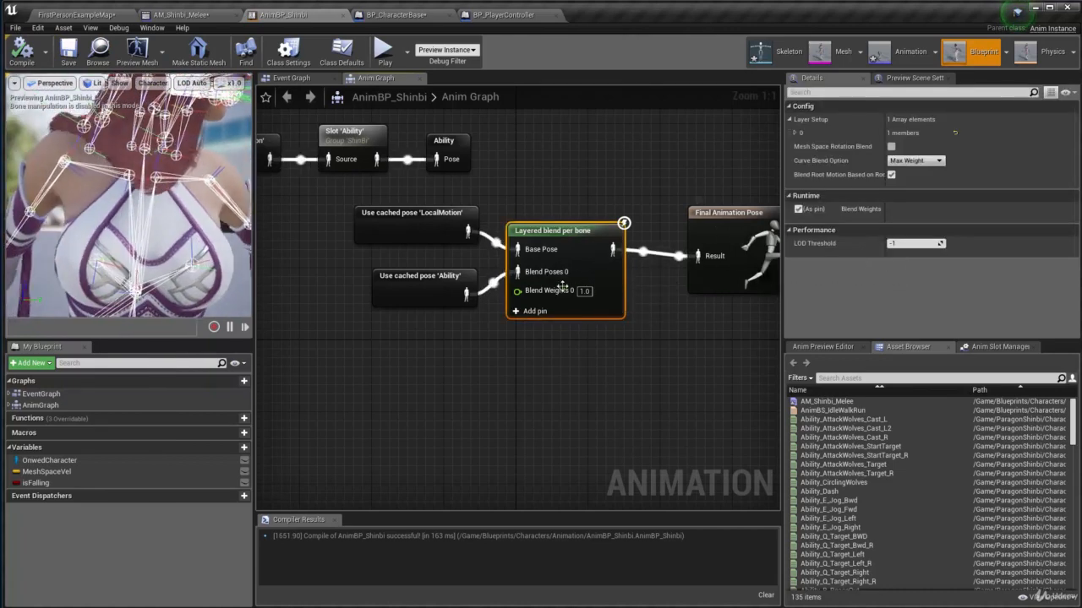
click(795, 133)
click(801, 147)
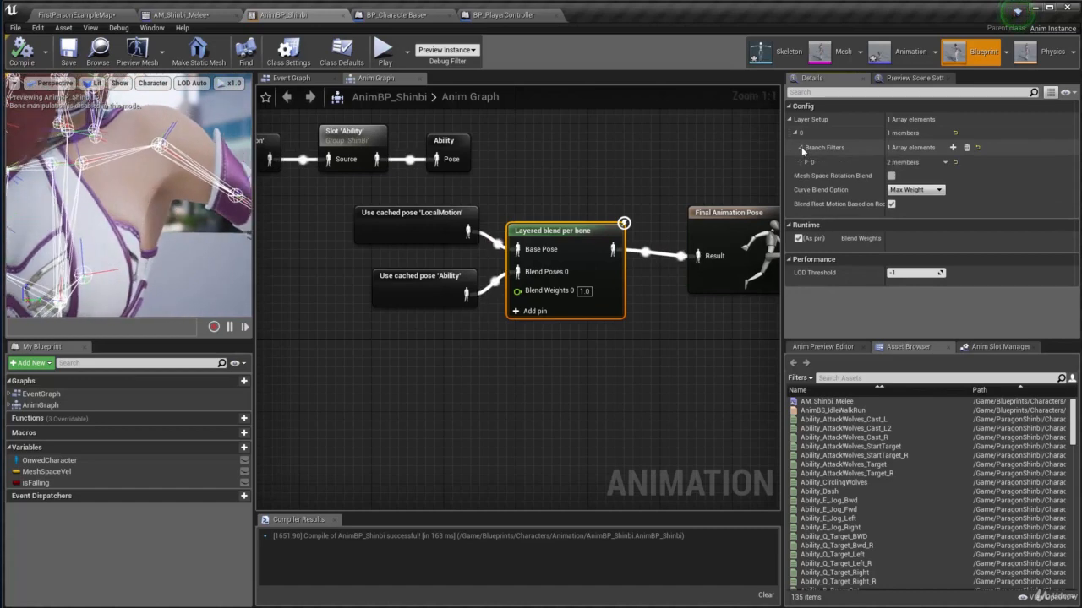
click(807, 161)
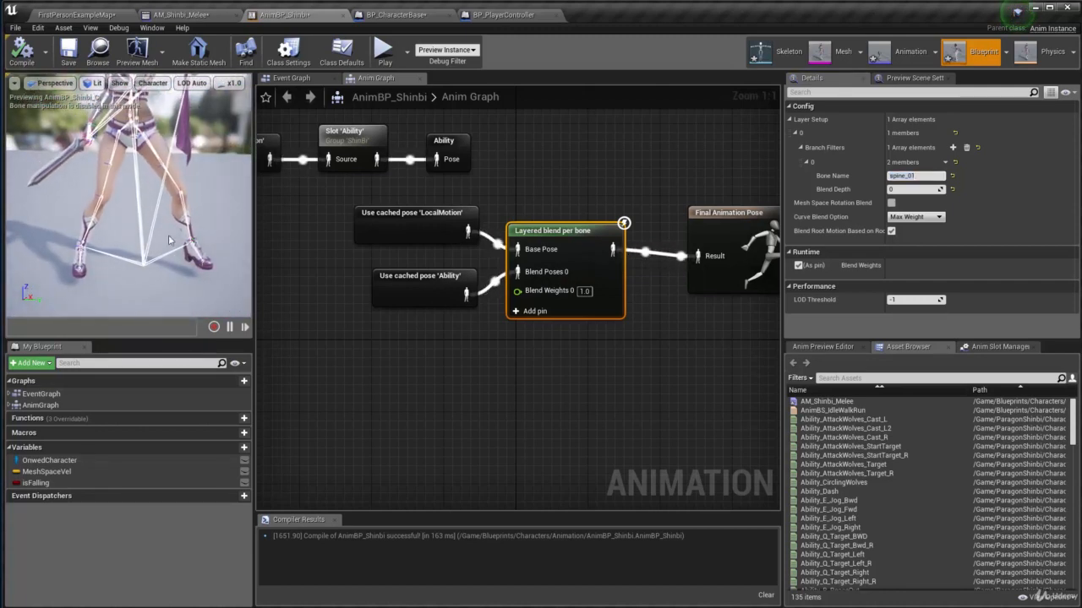
Play FirstPersonExampleMap in the editor and test the melee attack while the character runs, then stop the session.
click(98, 51)
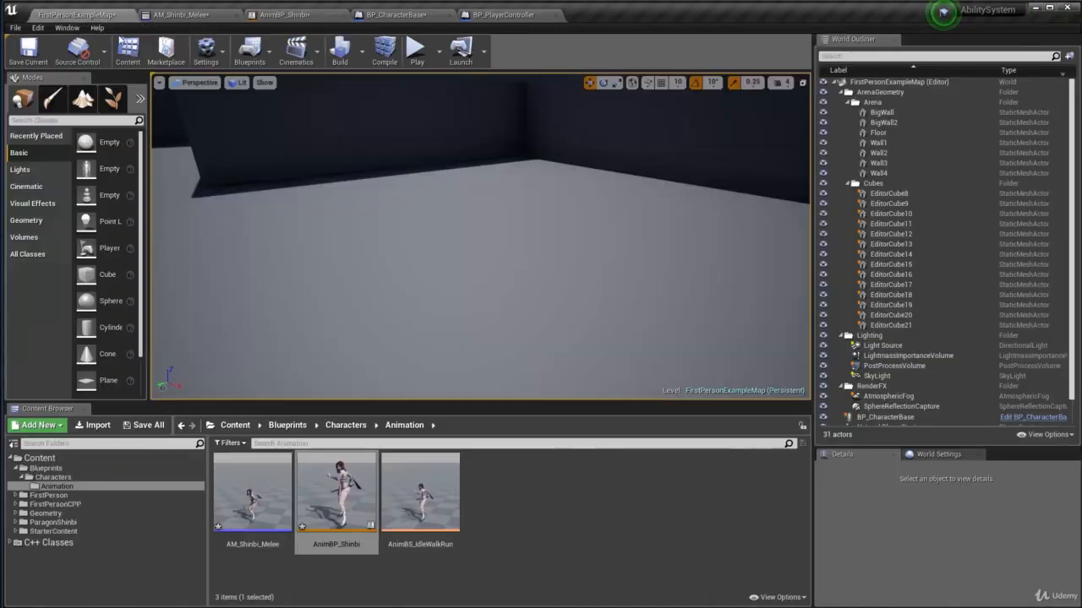
click(416, 49)
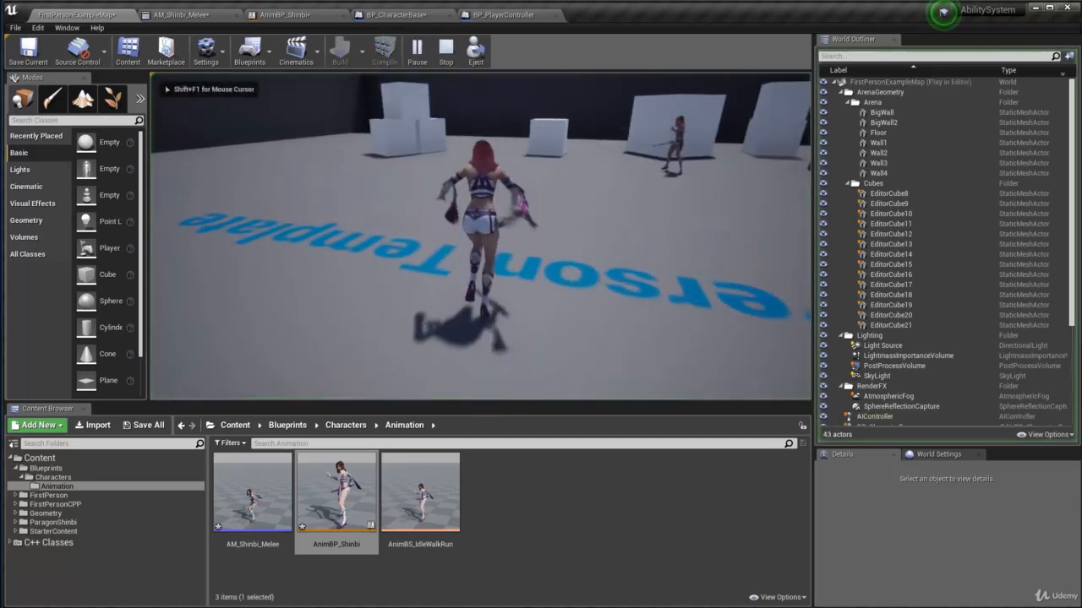
key(w)
click(481, 236)
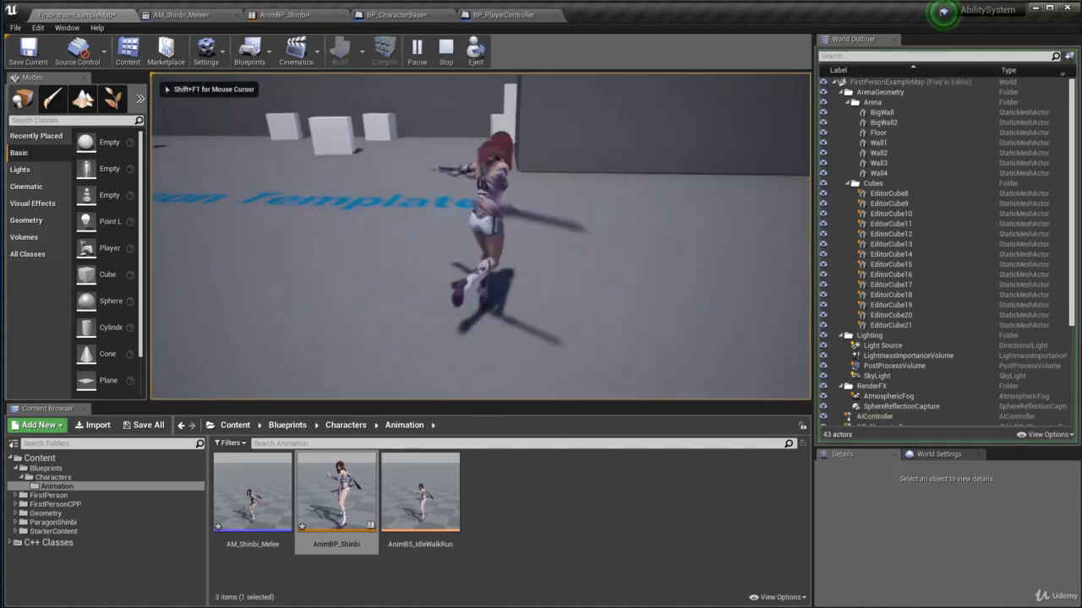
key(w)
click(481, 236)
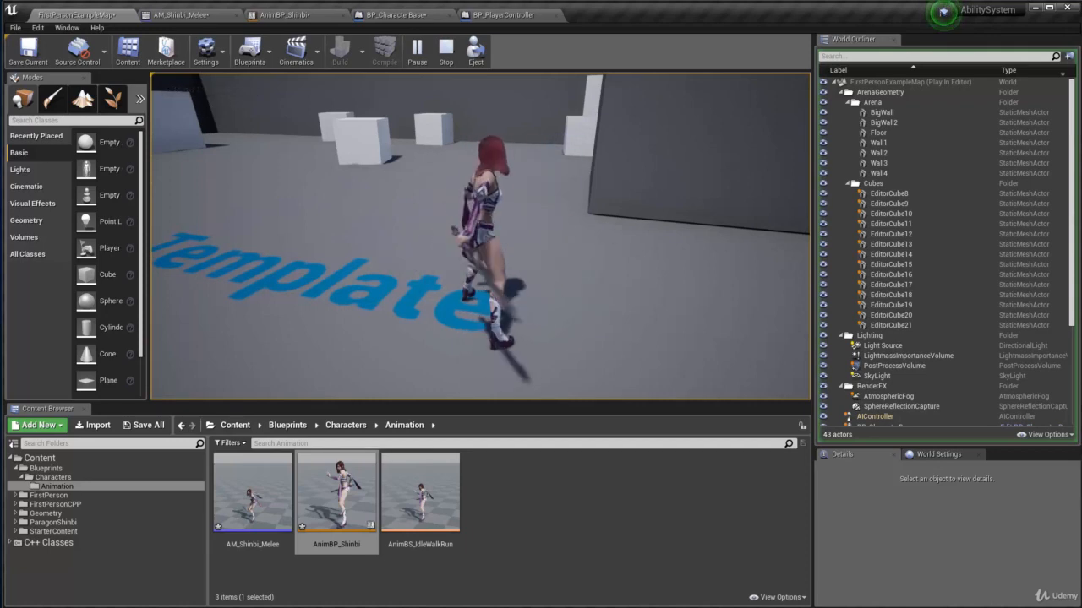
key(Escape)
Reopen AnimBP_Shinbi and enable Mesh Space Rotation Blend on the Layered blend per bone node.
double_click(336, 493)
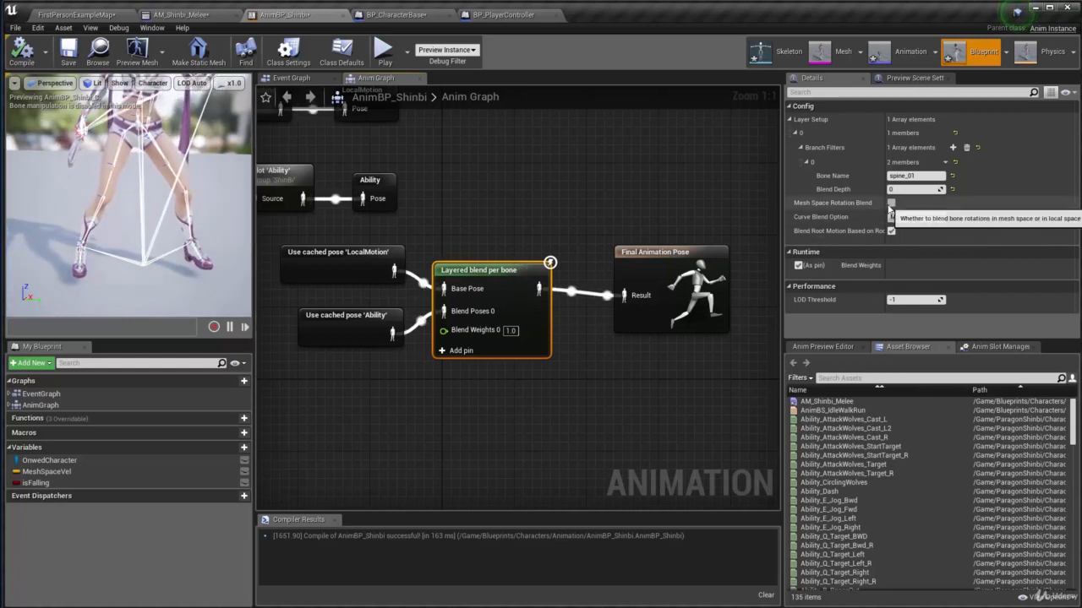
click(891, 204)
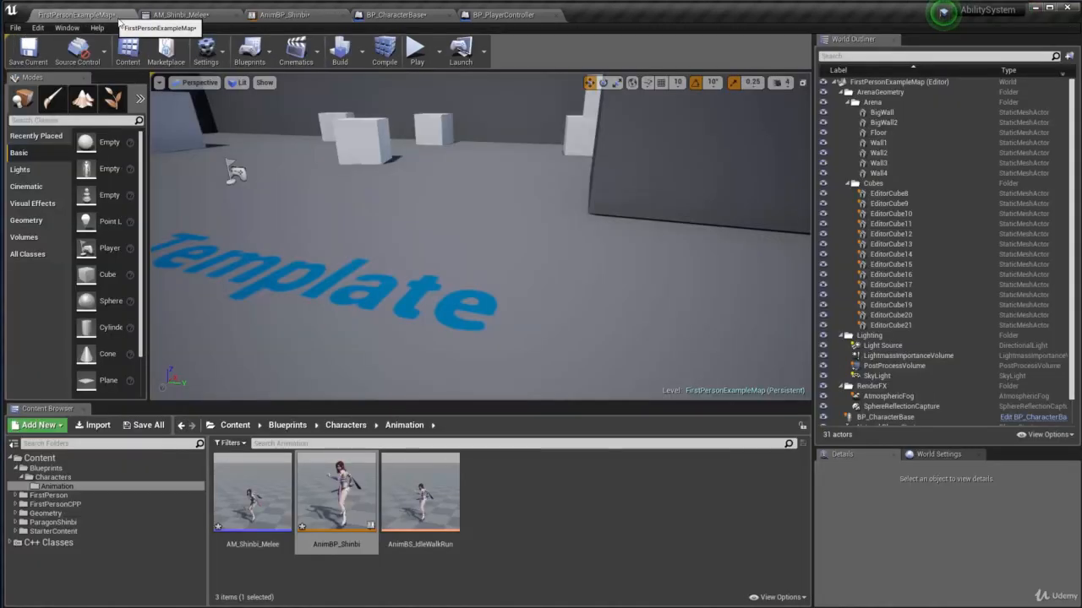
Play the level again and run around the arena while attacking to check the mesh space rotation blend, then stop playing.
click(417, 53)
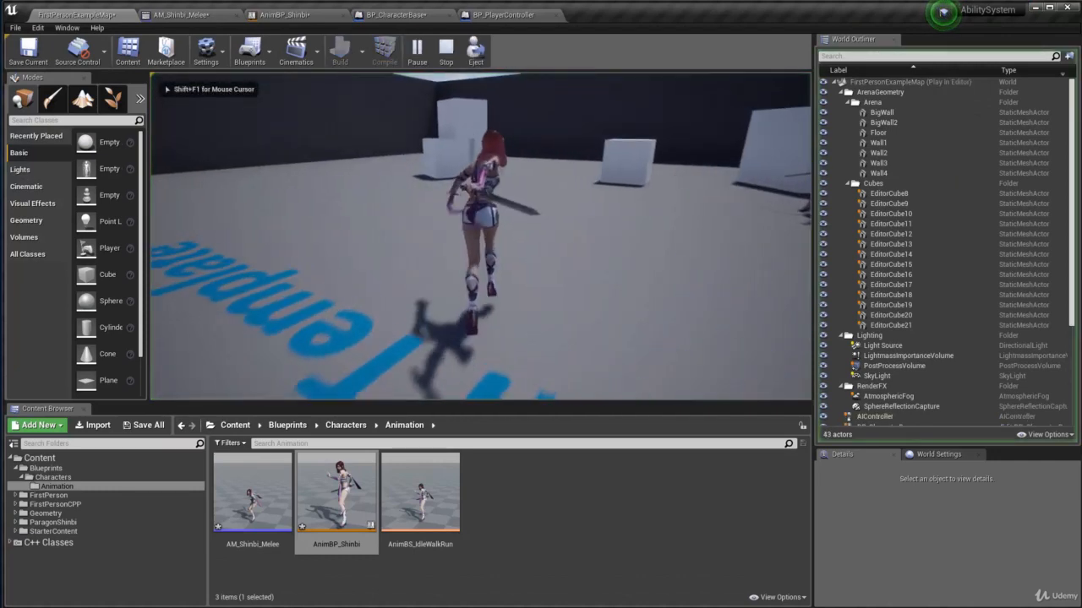
key(w)
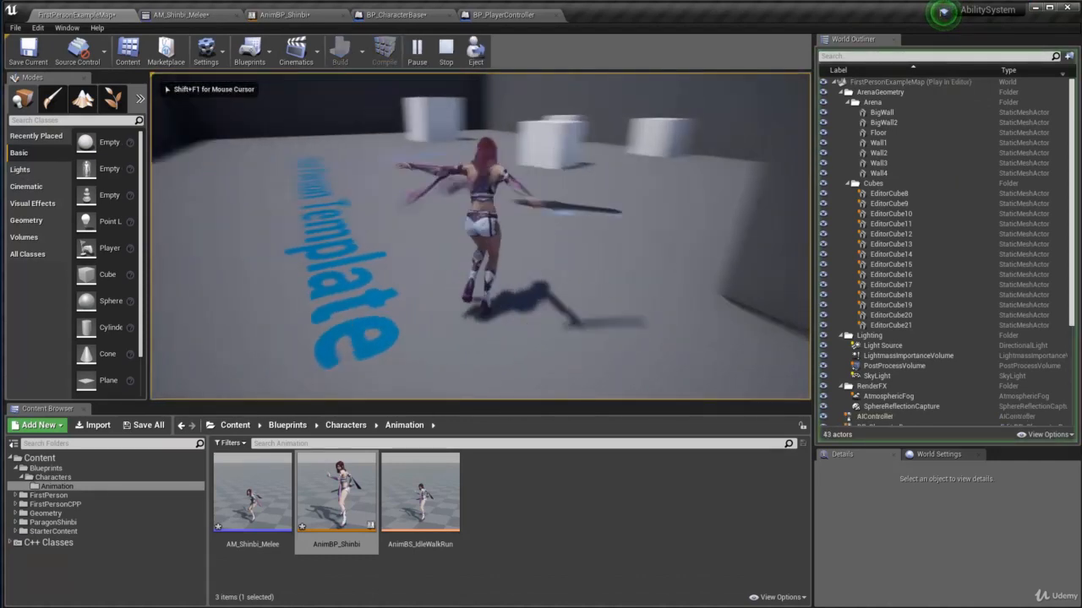
key(w)
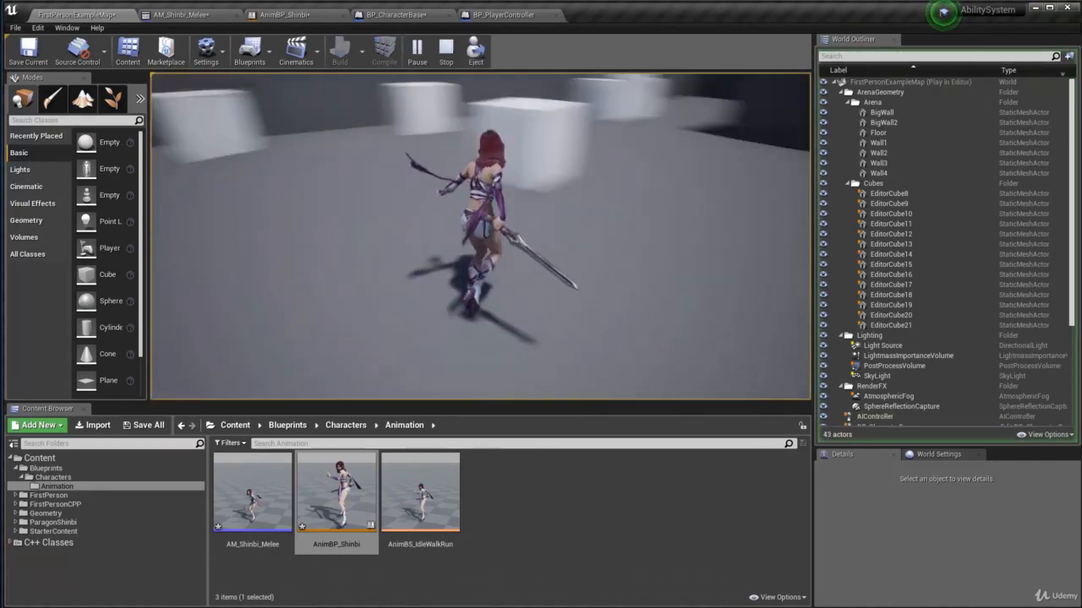
key(w)
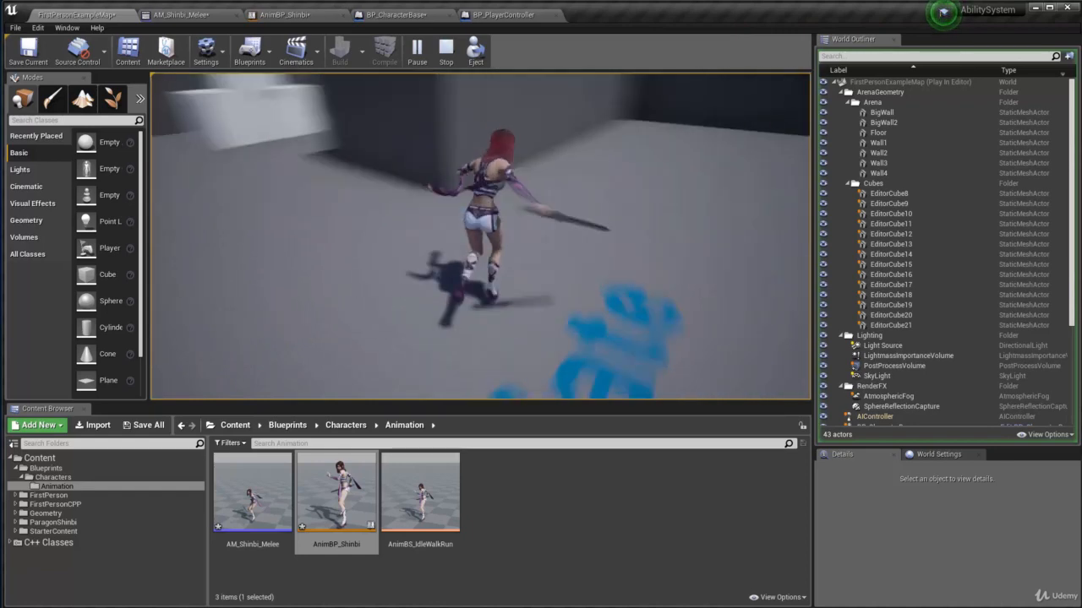
key(w)
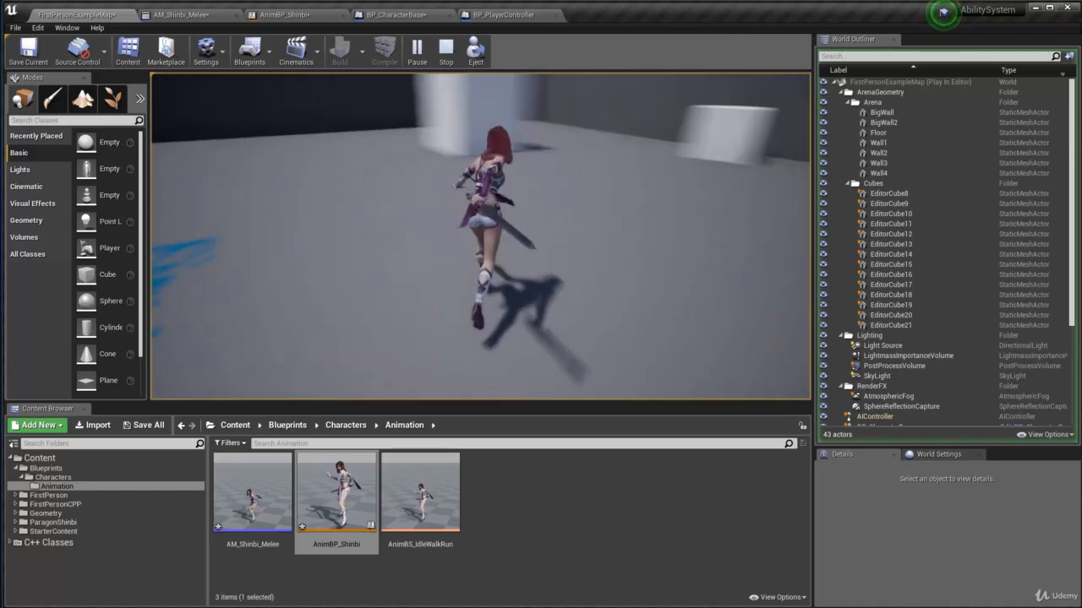
key(w)
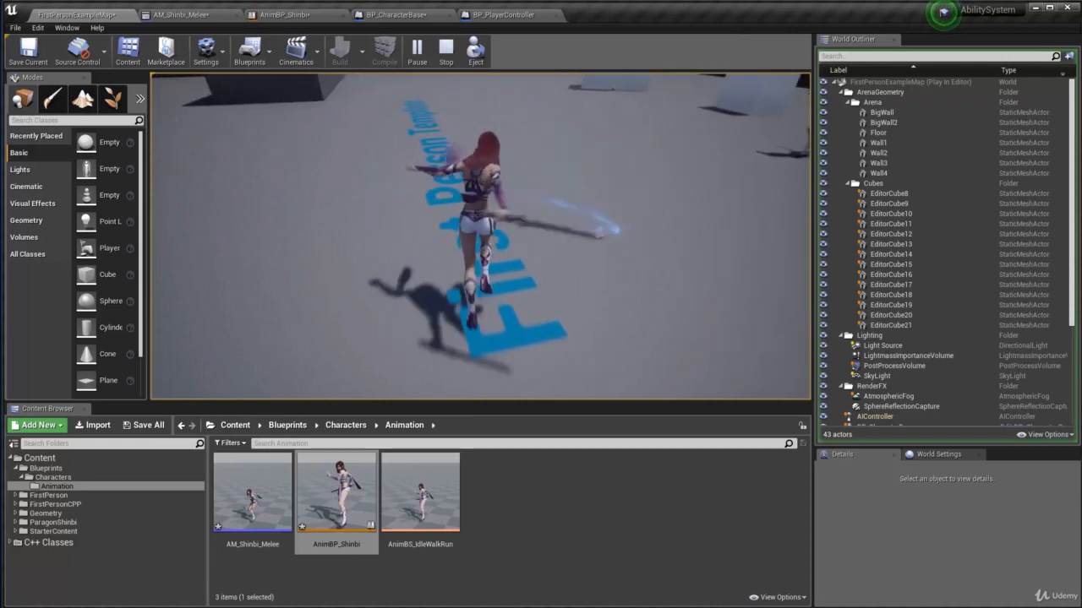
key(w)
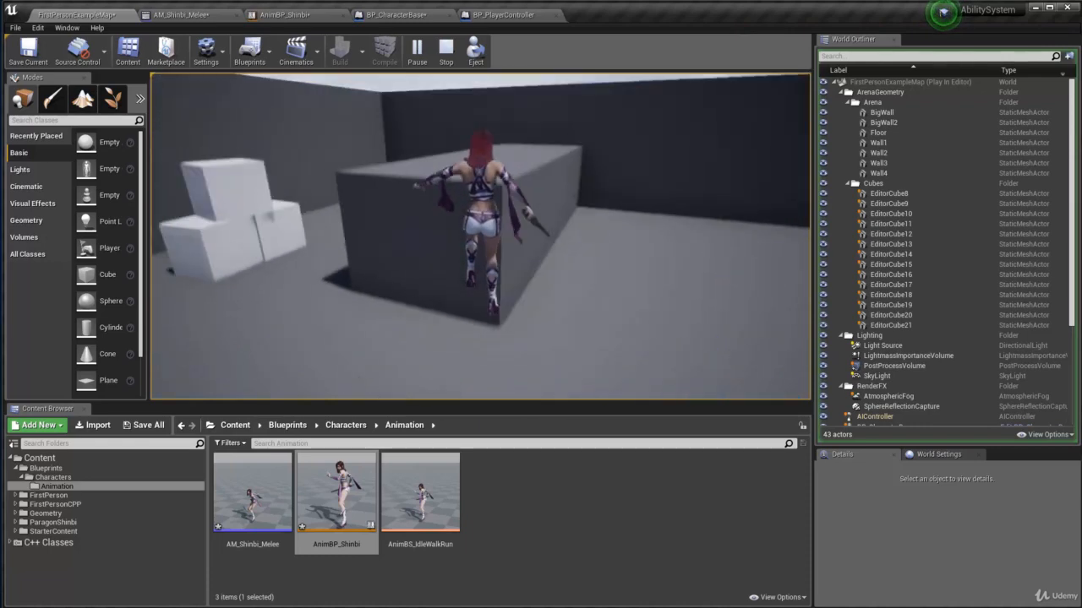
key(w)
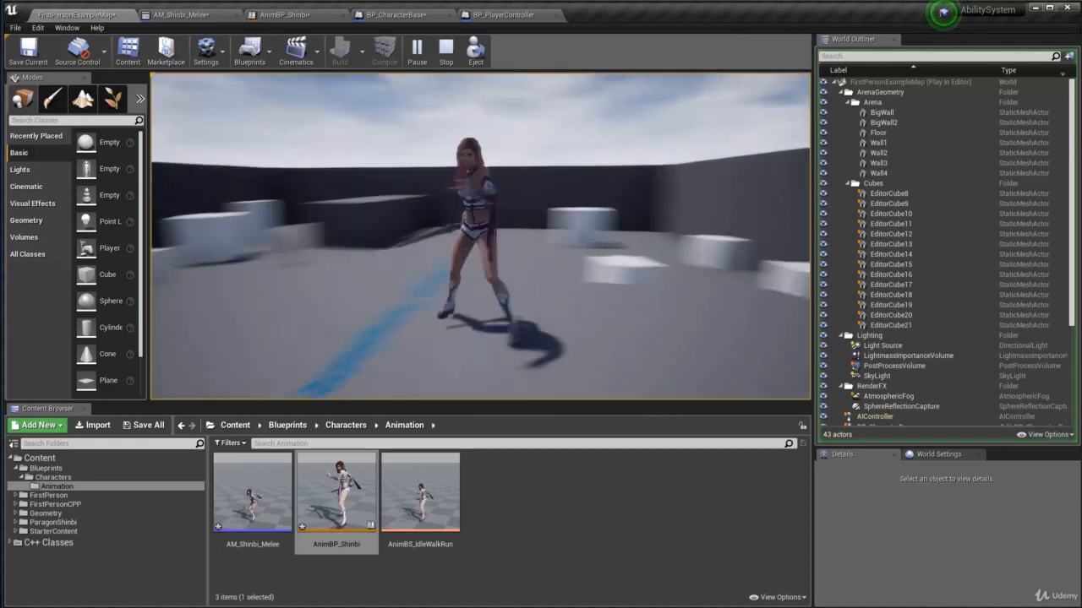
key(w)
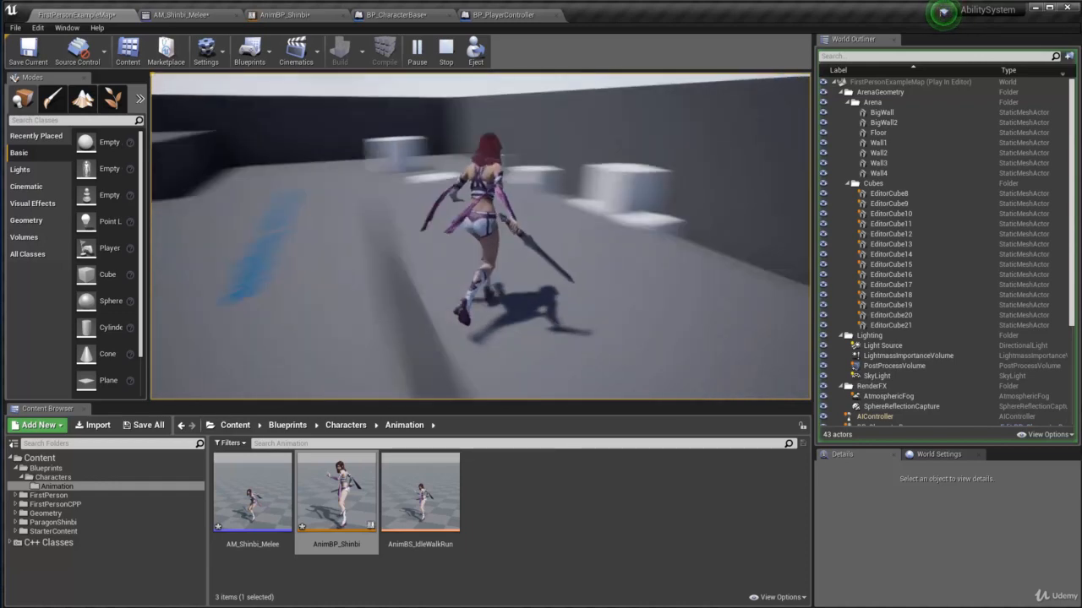
key(w)
click(480, 237)
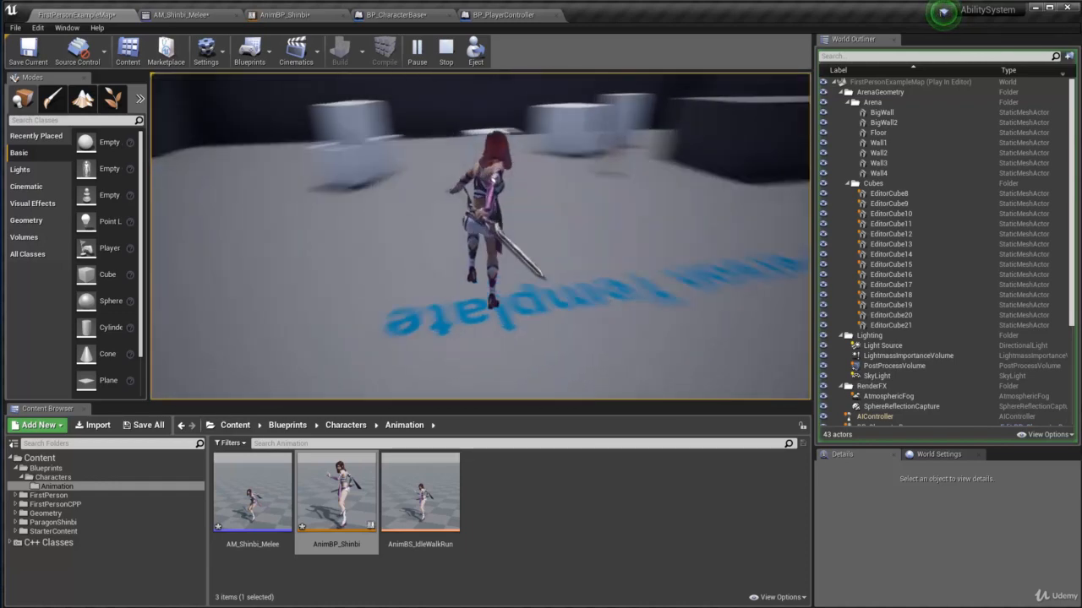
click(481, 236)
key(w)
click(480, 237)
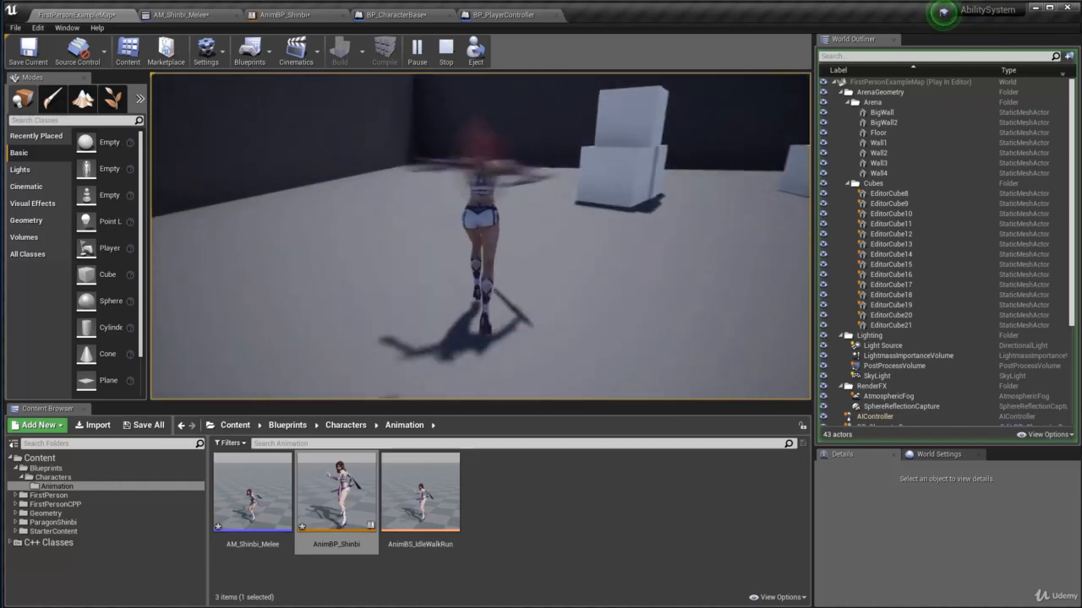
key(Escape)
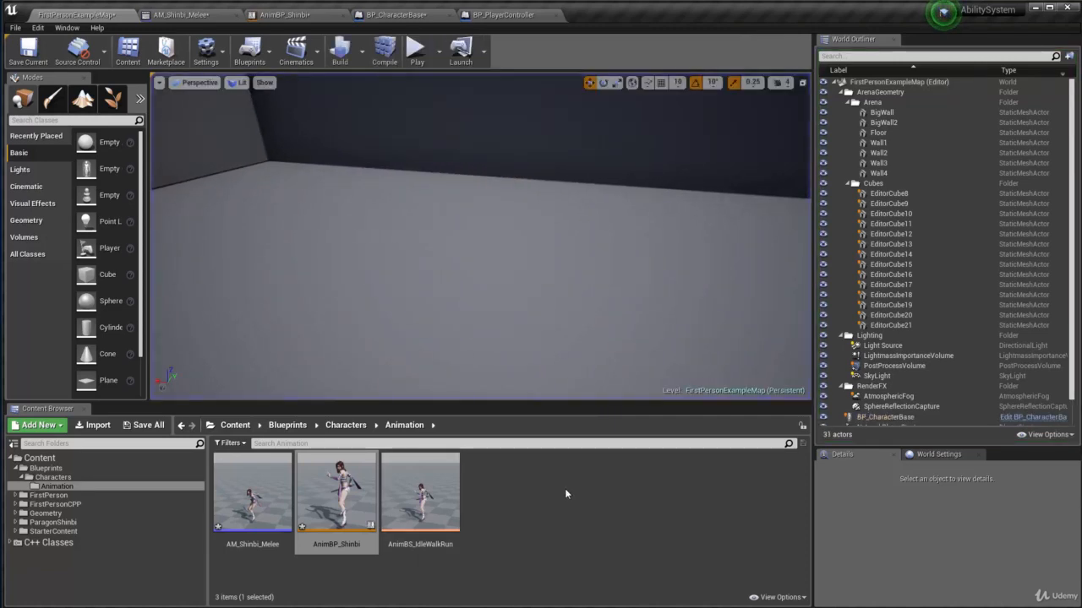
Set the spine_01 branch filter's Blend Depth to 4 in AnimBP_Shinbi and compile the blueprint.
double_click(356, 493)
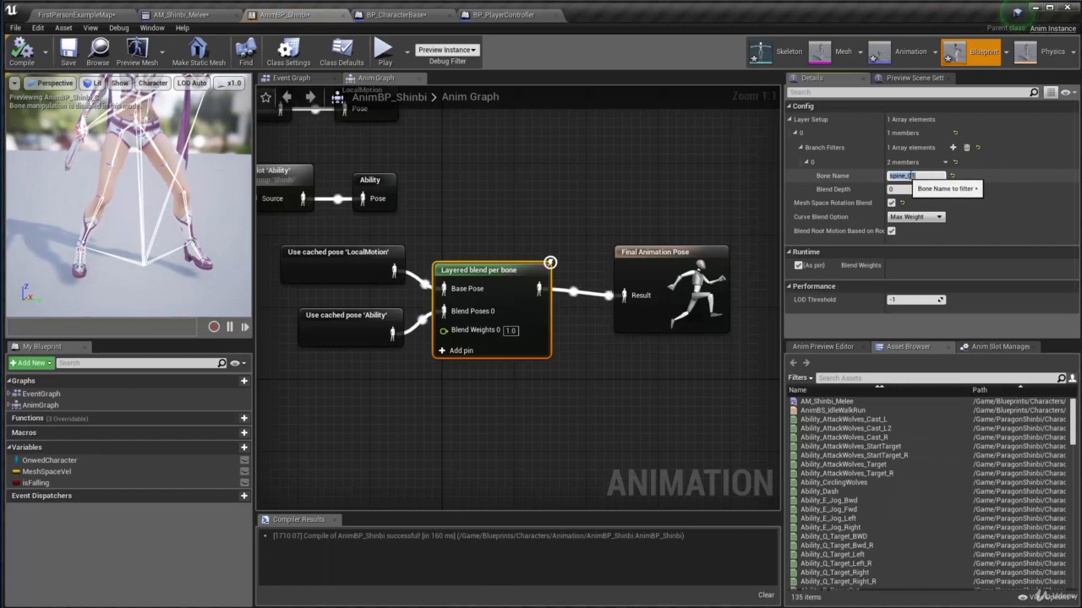
click(934, 176)
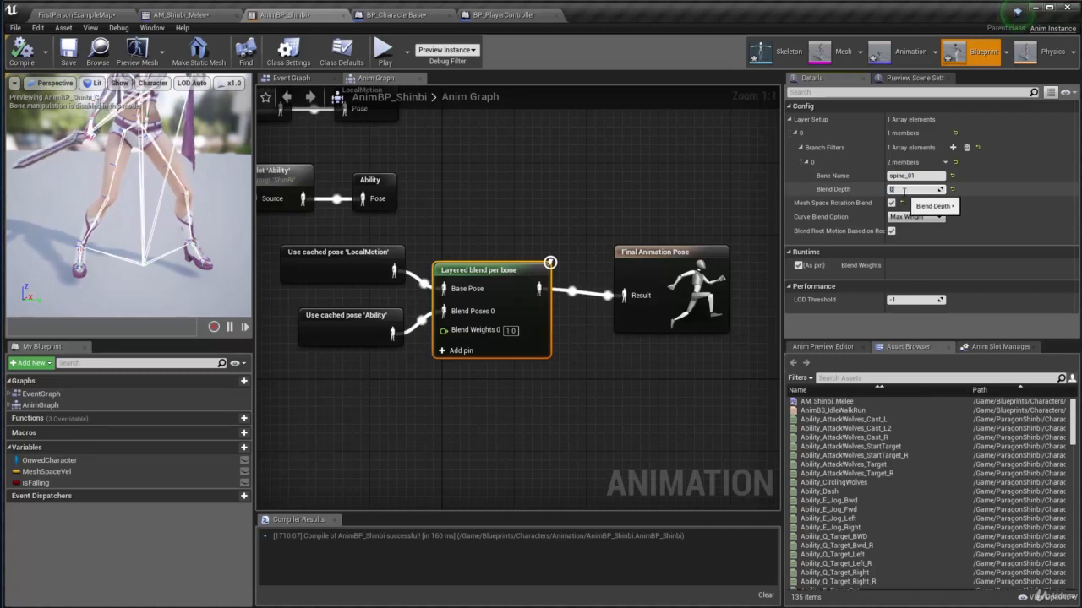
key(Return)
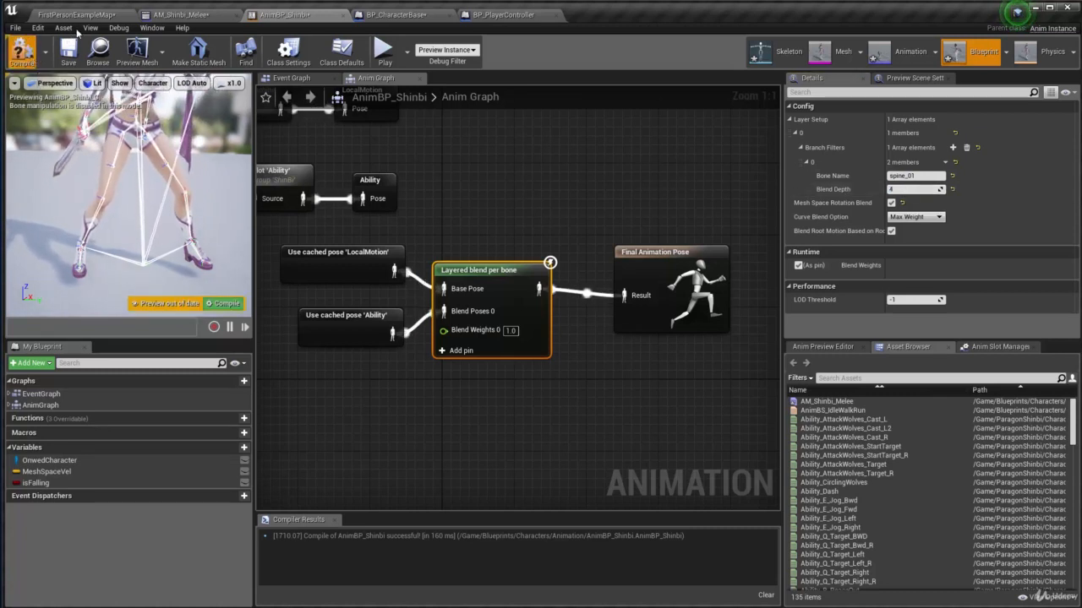
key(F7)
click(911, 175)
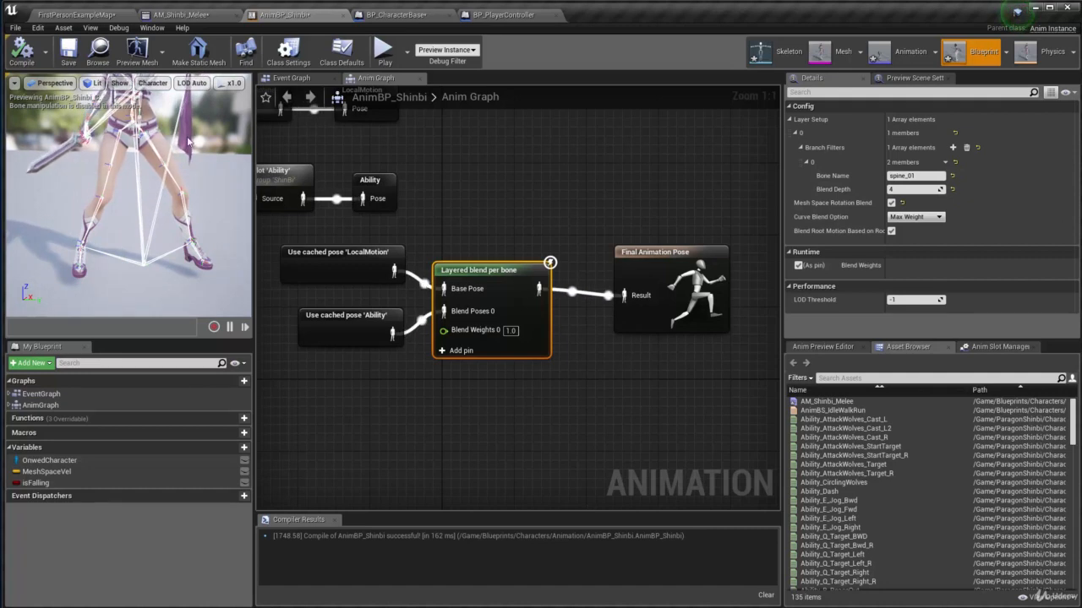
Play FirstPersonExampleMap and run, jump and attack around the arena to check the melee blend at Blend Depth 4, then stop playing.
click(77, 14)
click(415, 49)
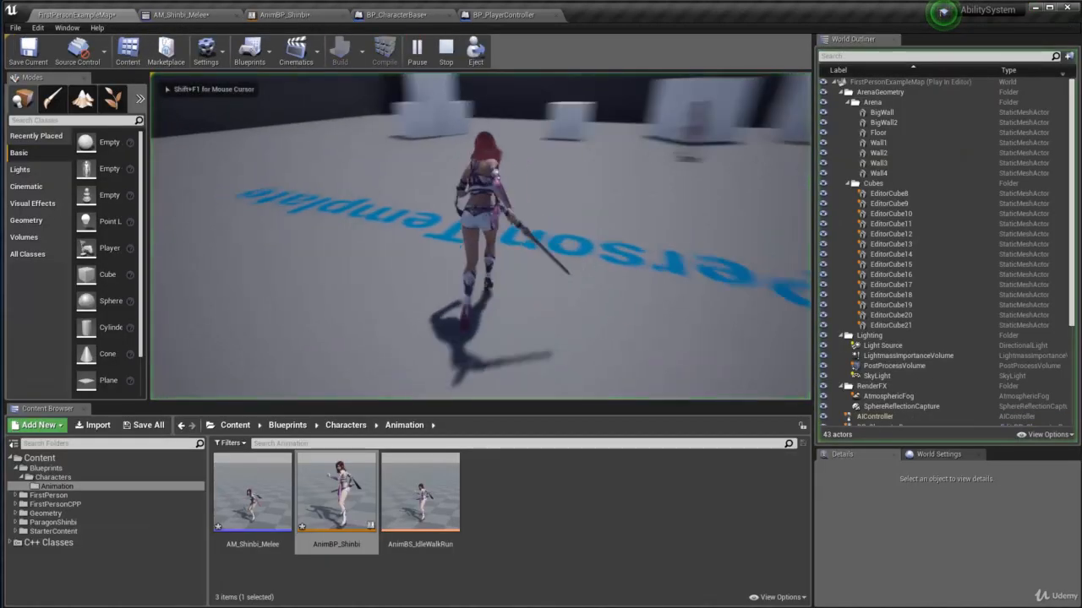
key(w)
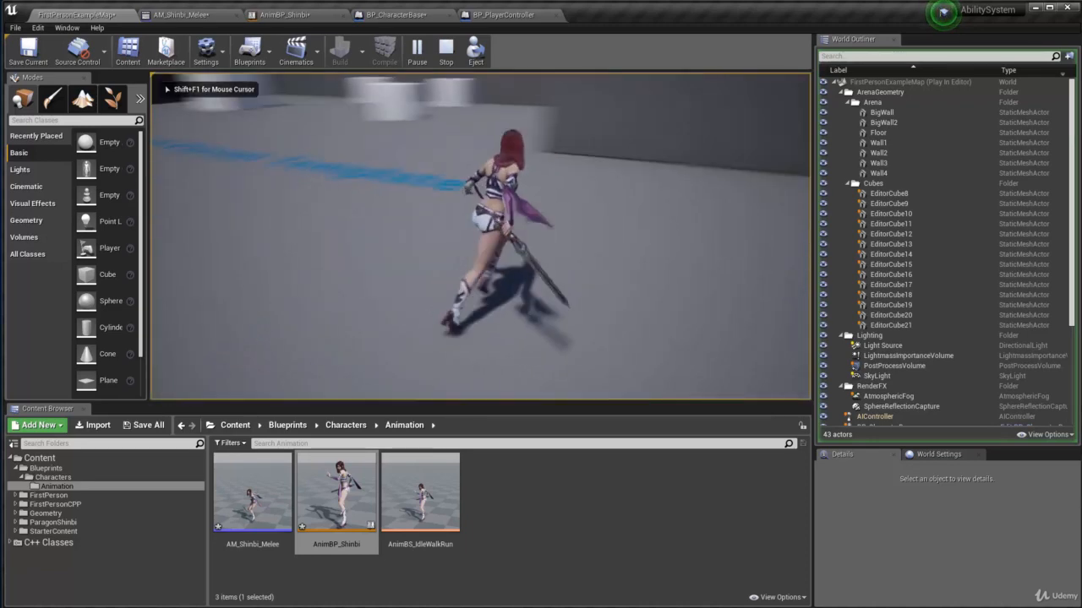
key(w)
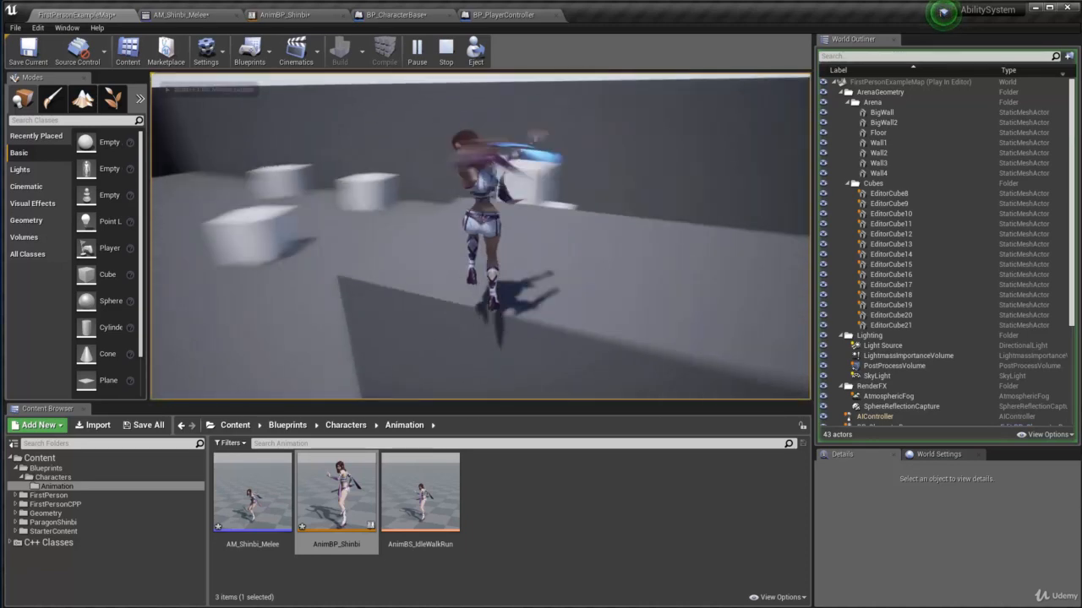
key(w)
key(space)
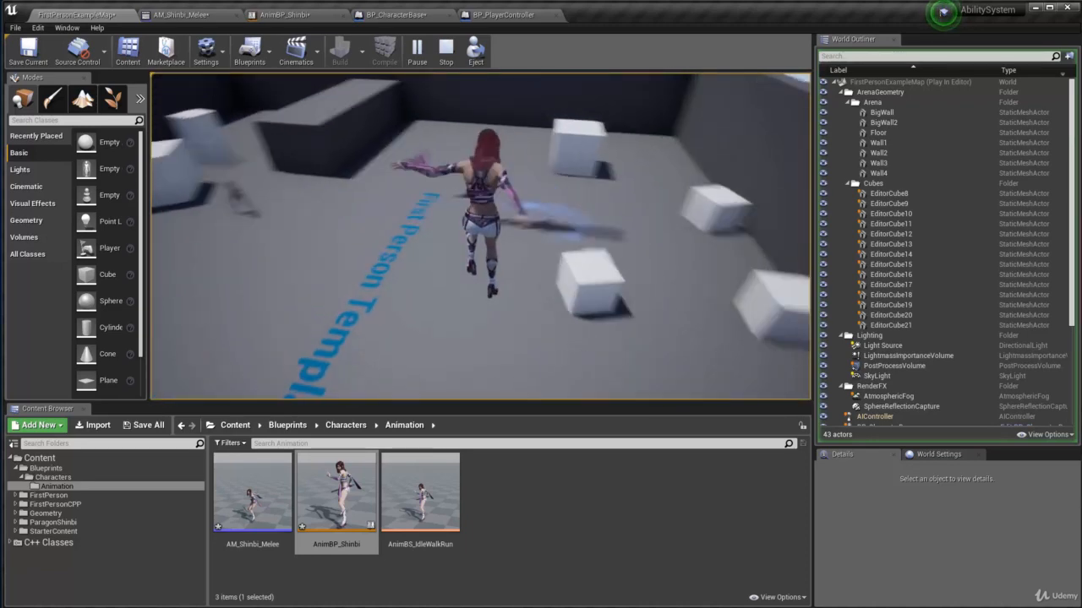
key(w)
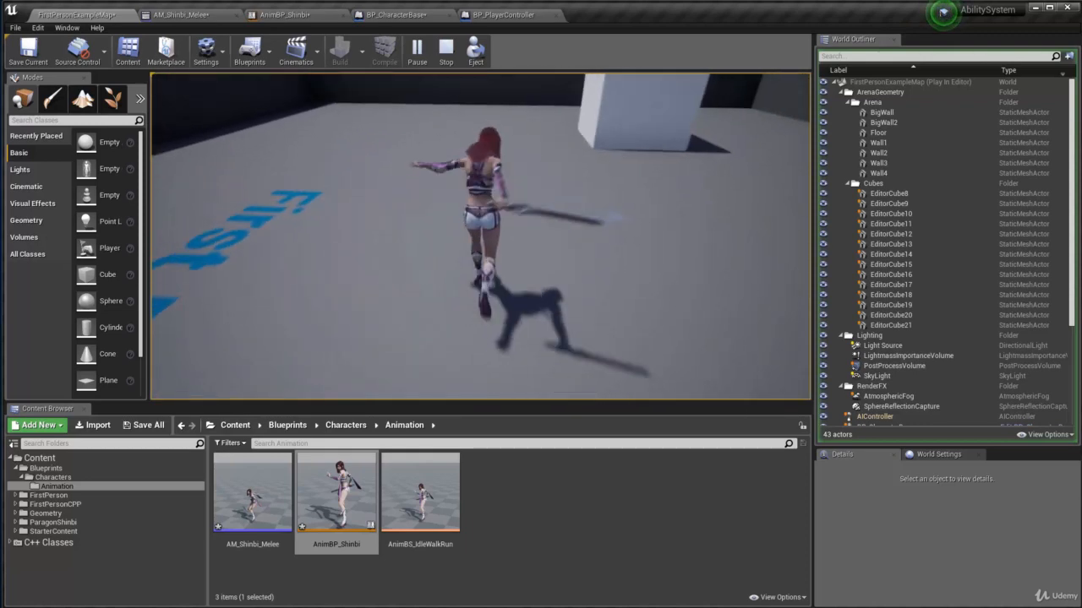
key(w)
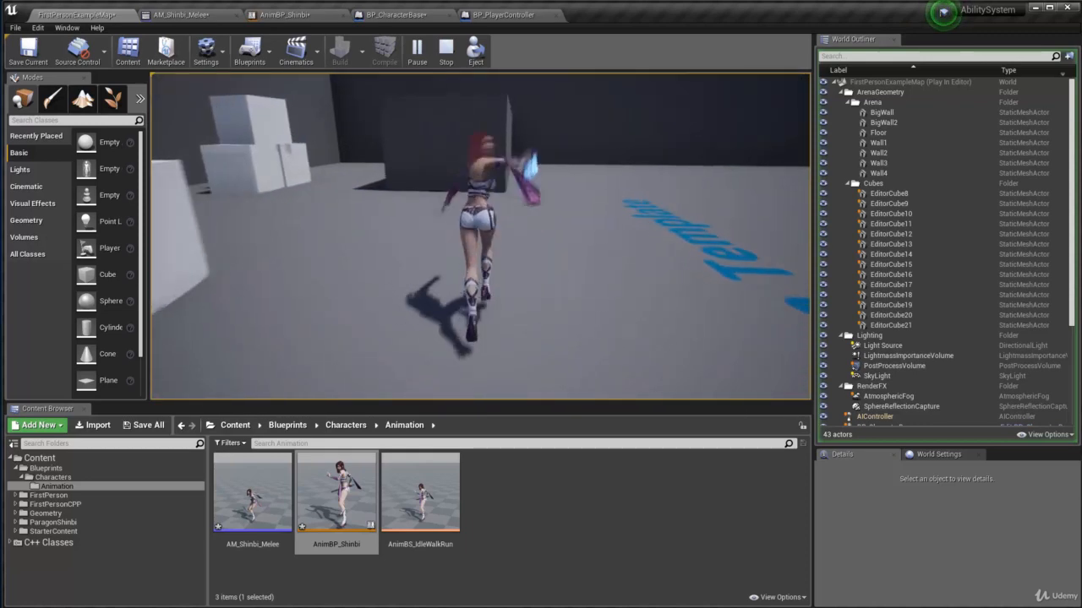
key(w)
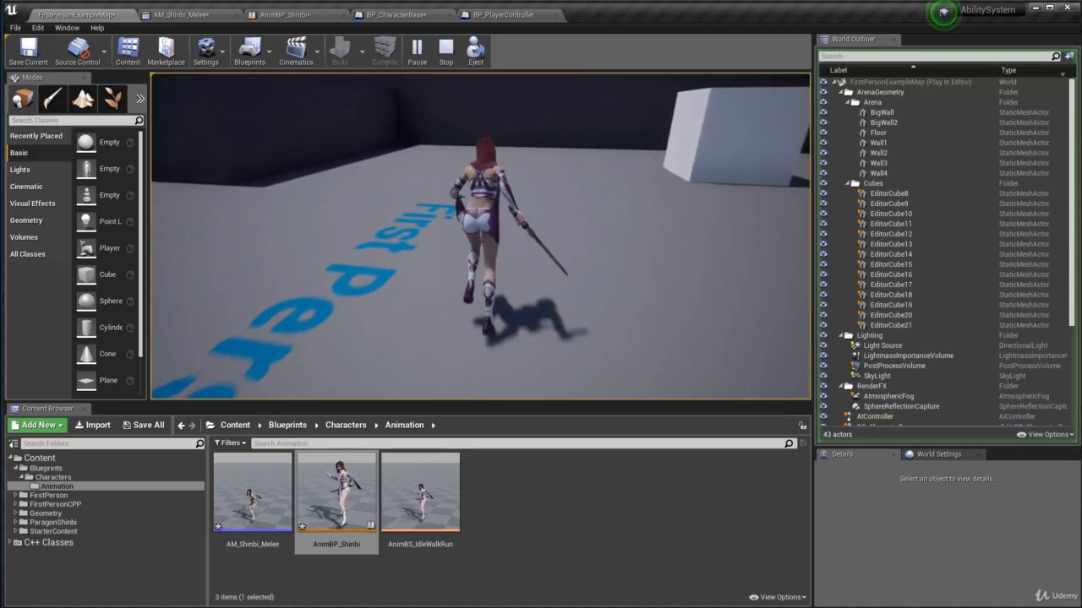
key(w)
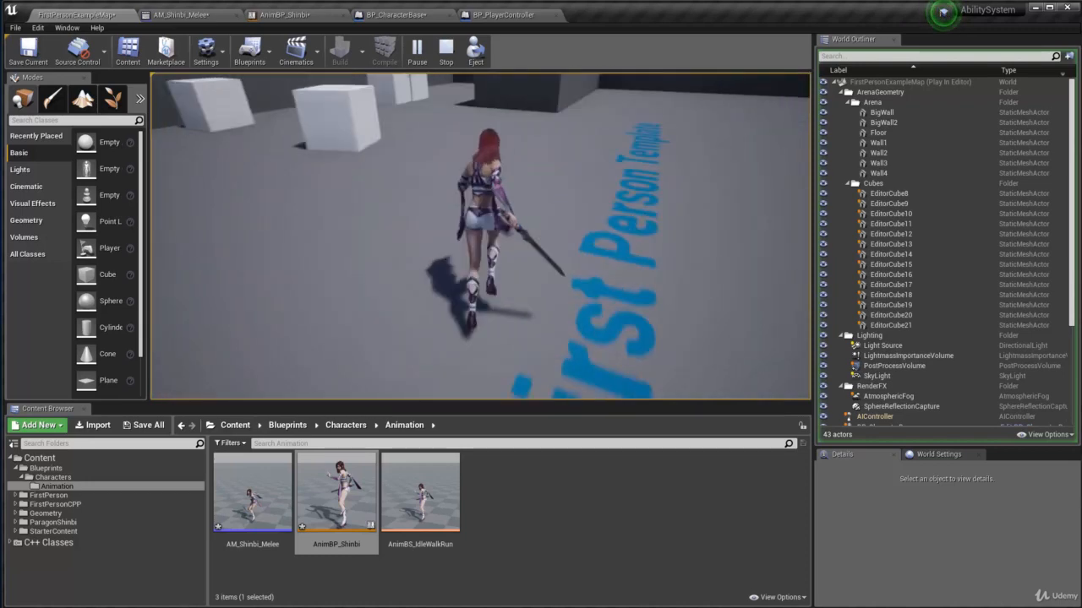
key(w)
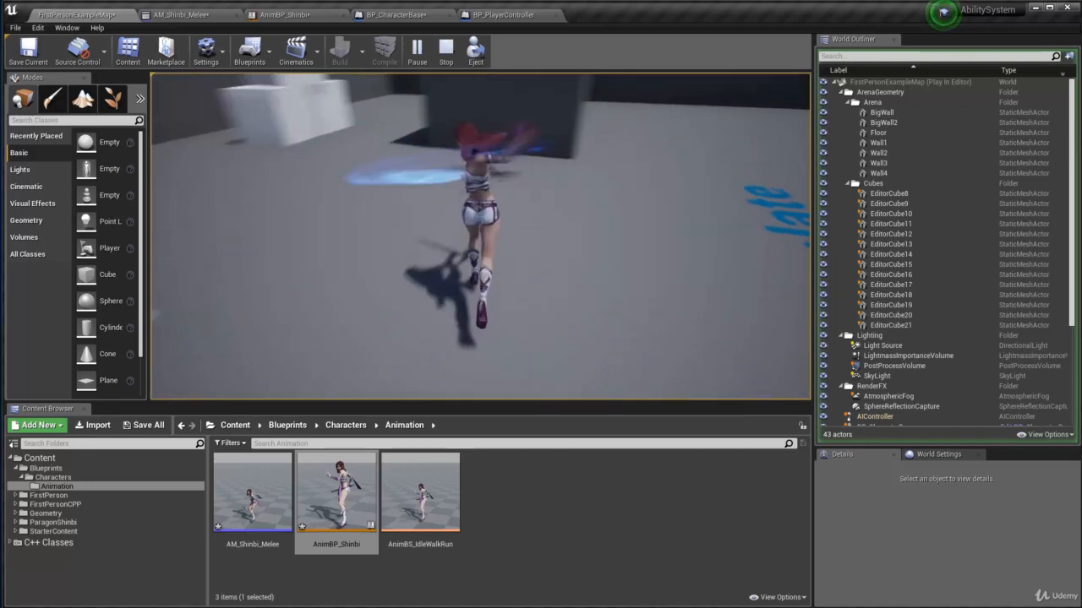
key(w)
key(space)
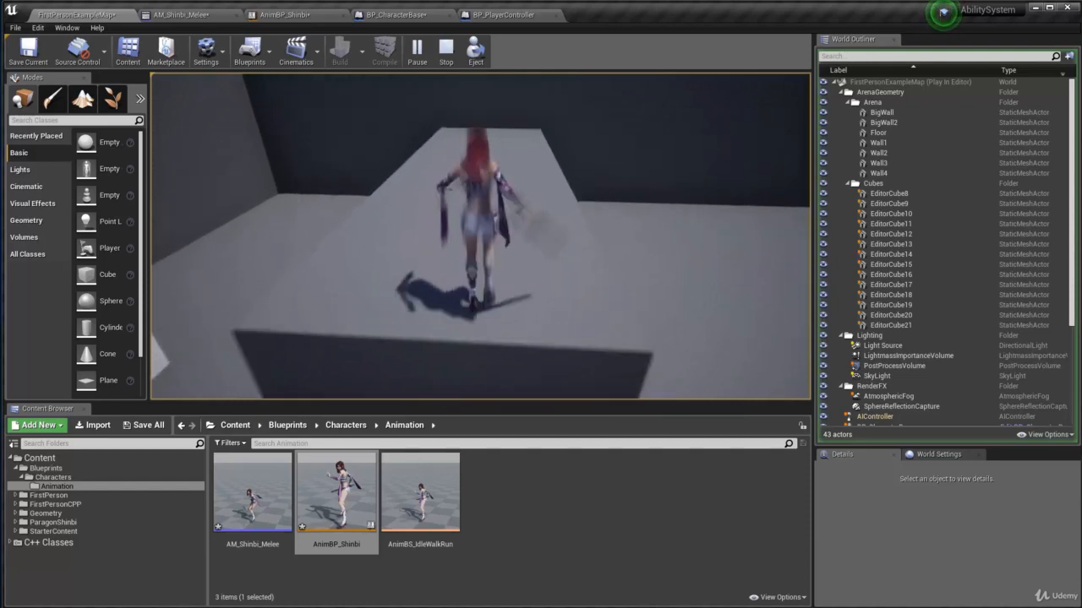
key(w)
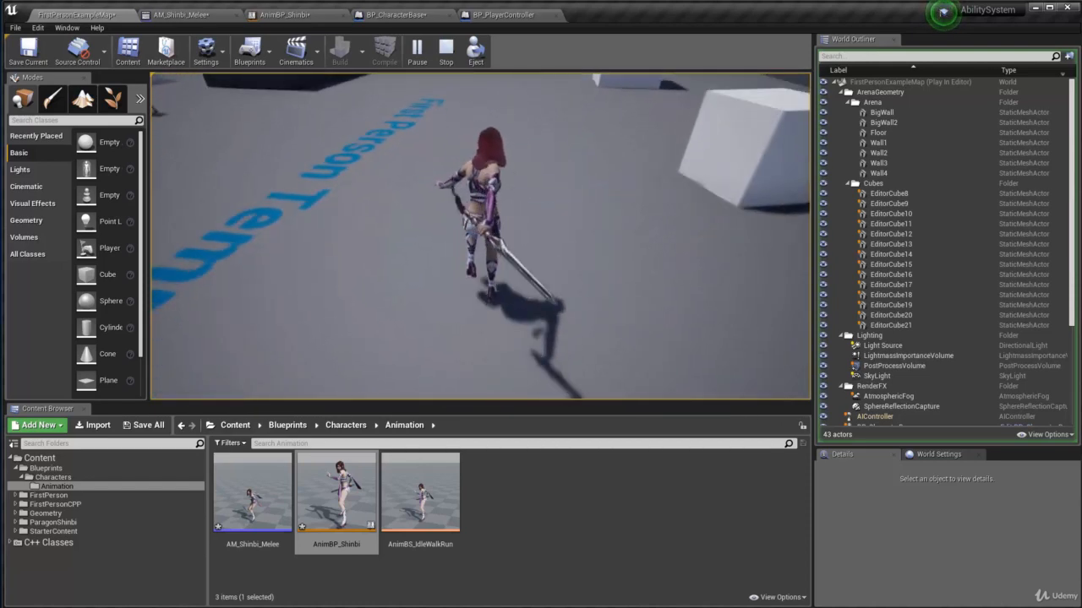
key(w)
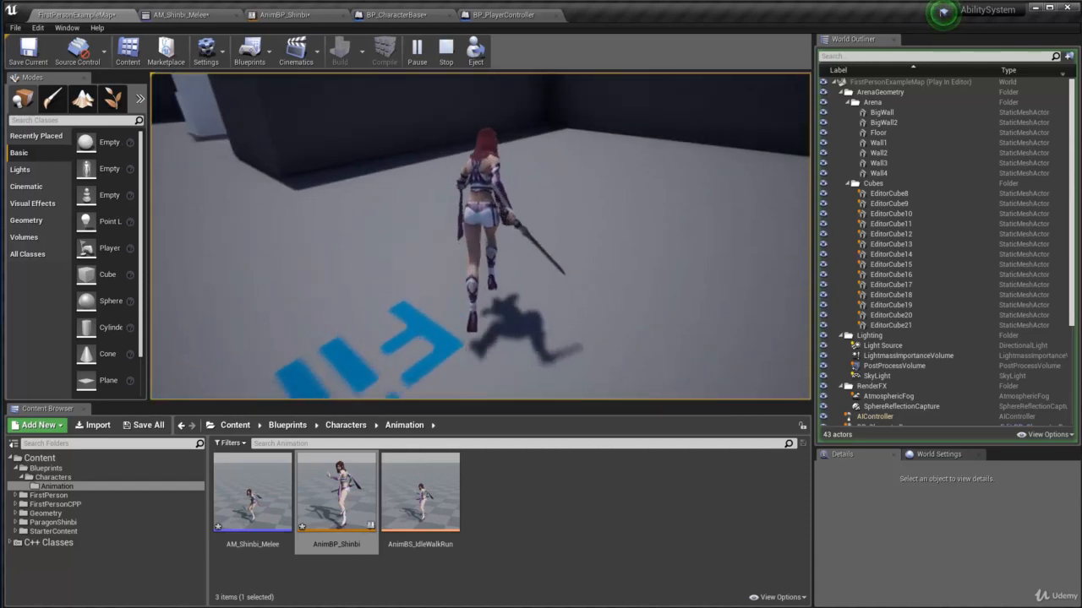
key(space)
key(w)
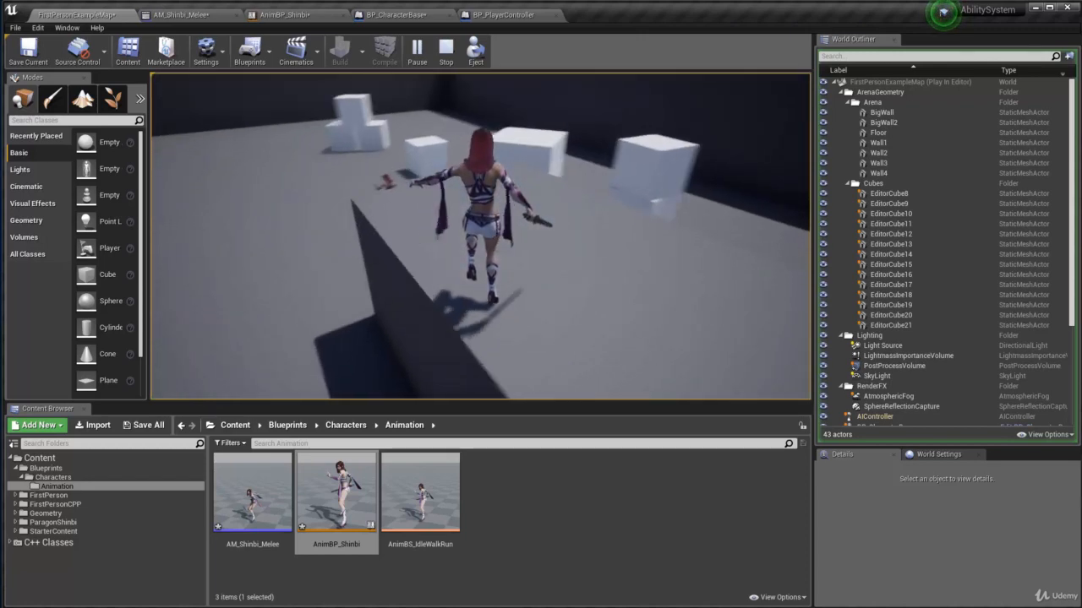
key(w)
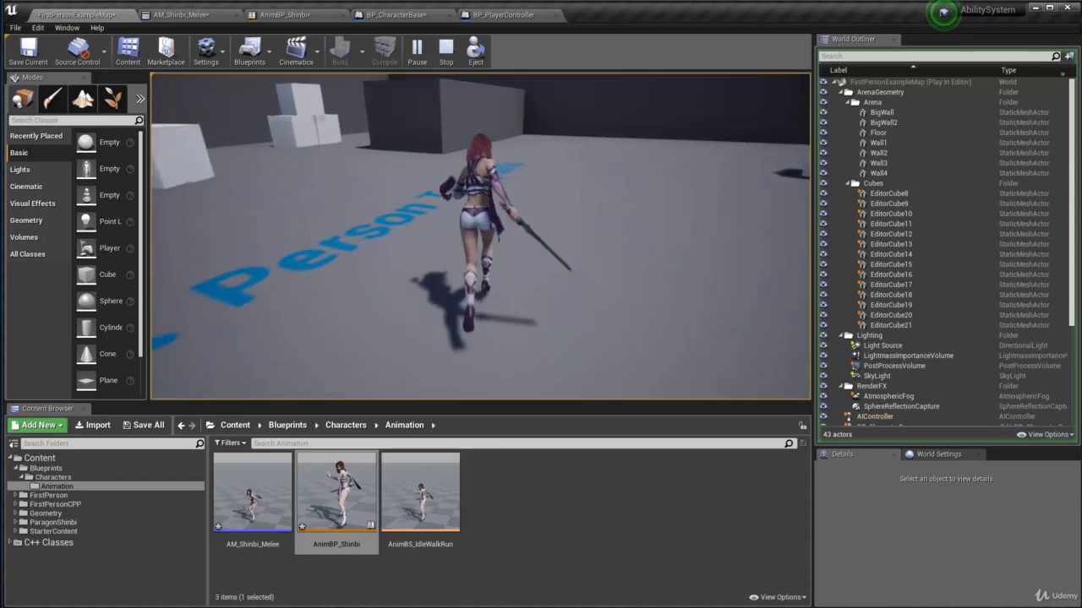
key(w)
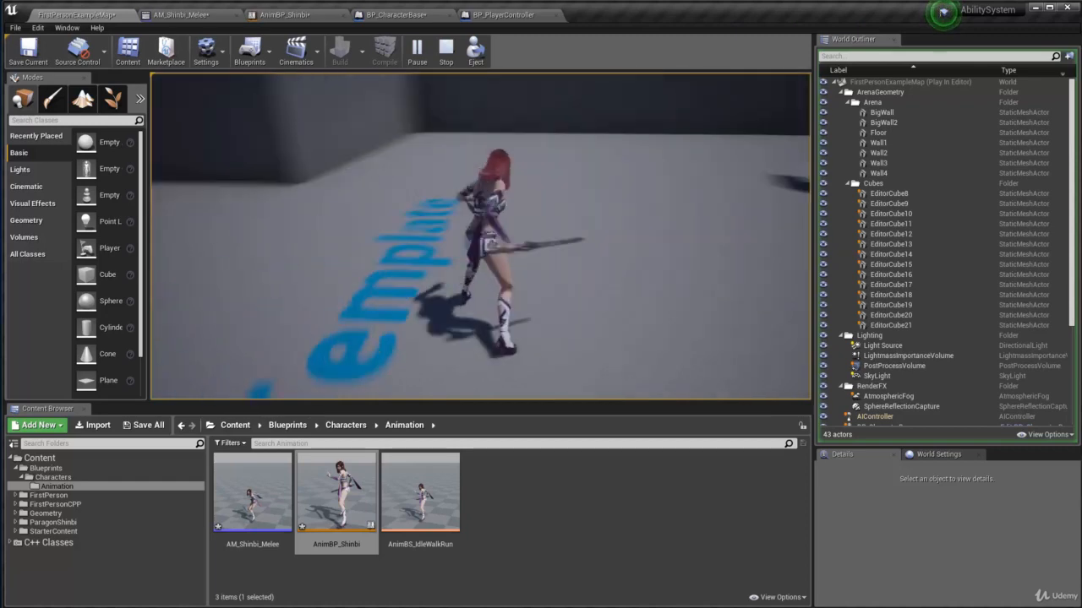
key(w)
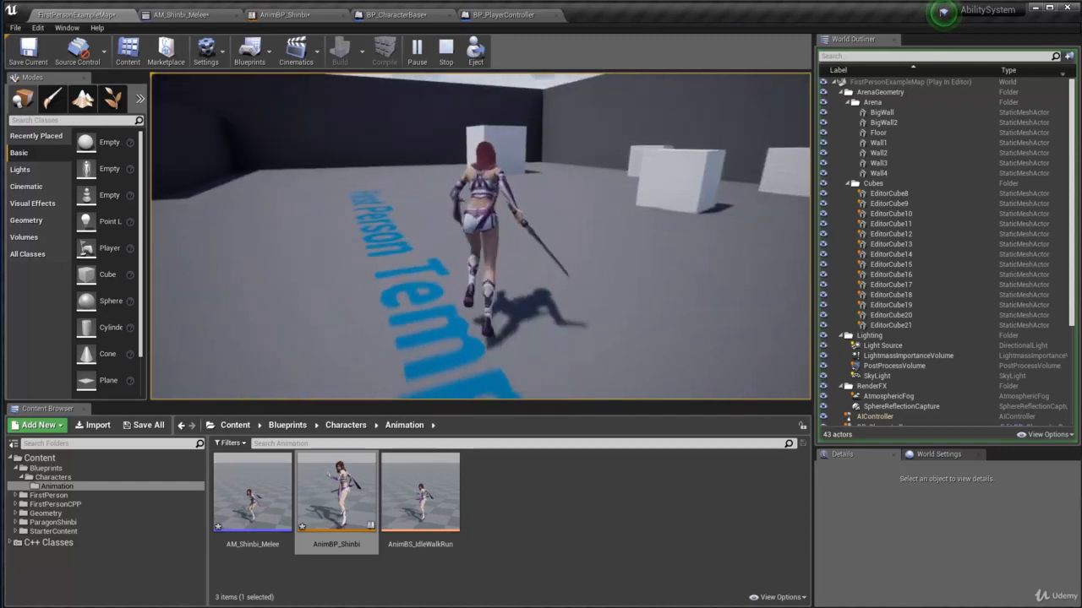
key(w)
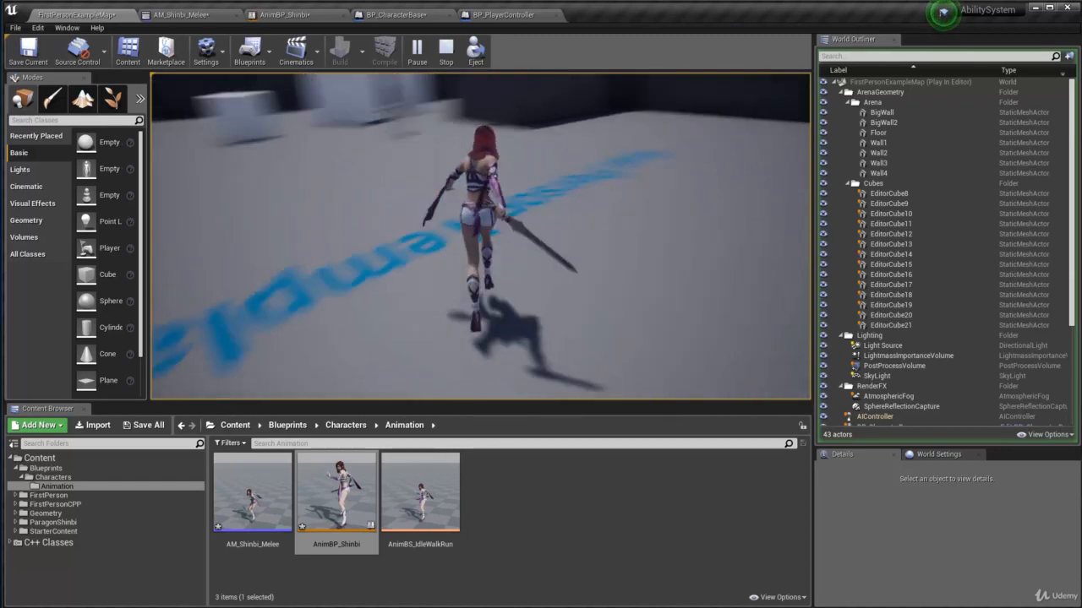
key(w)
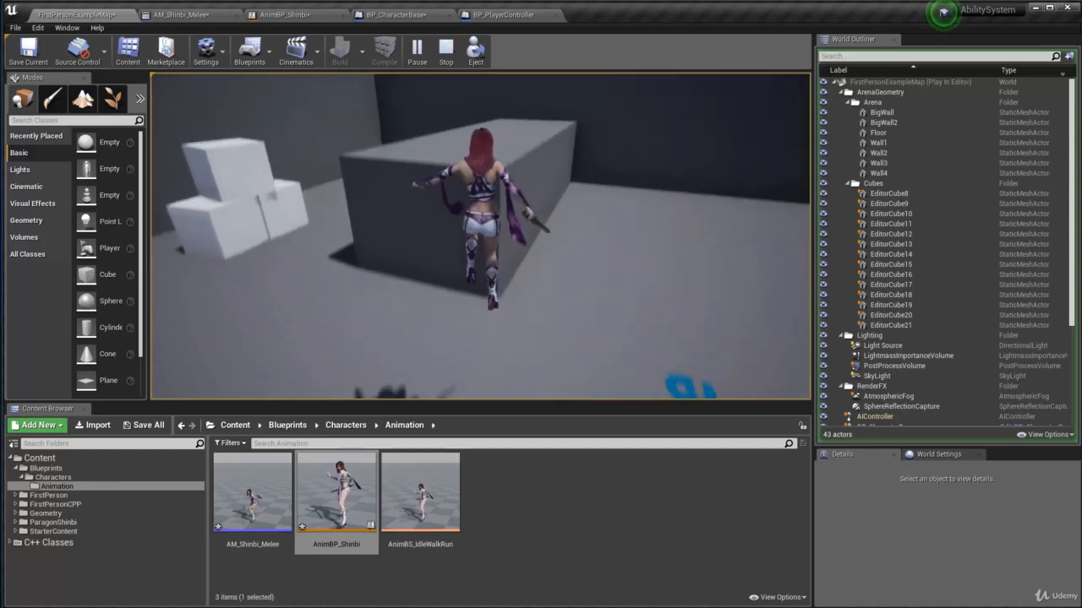
key(w)
key(space)
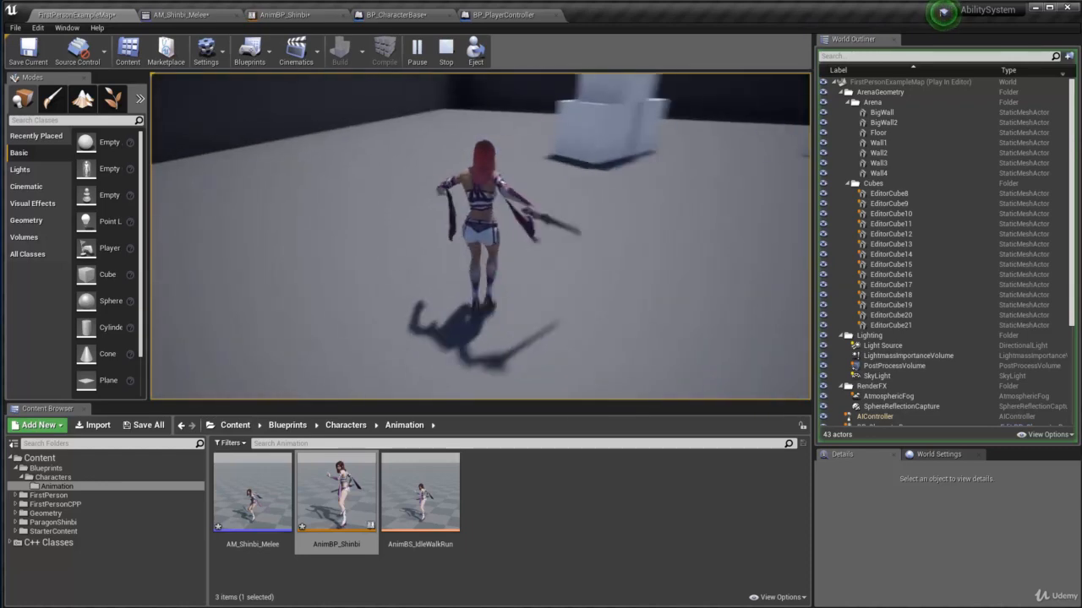
key(w)
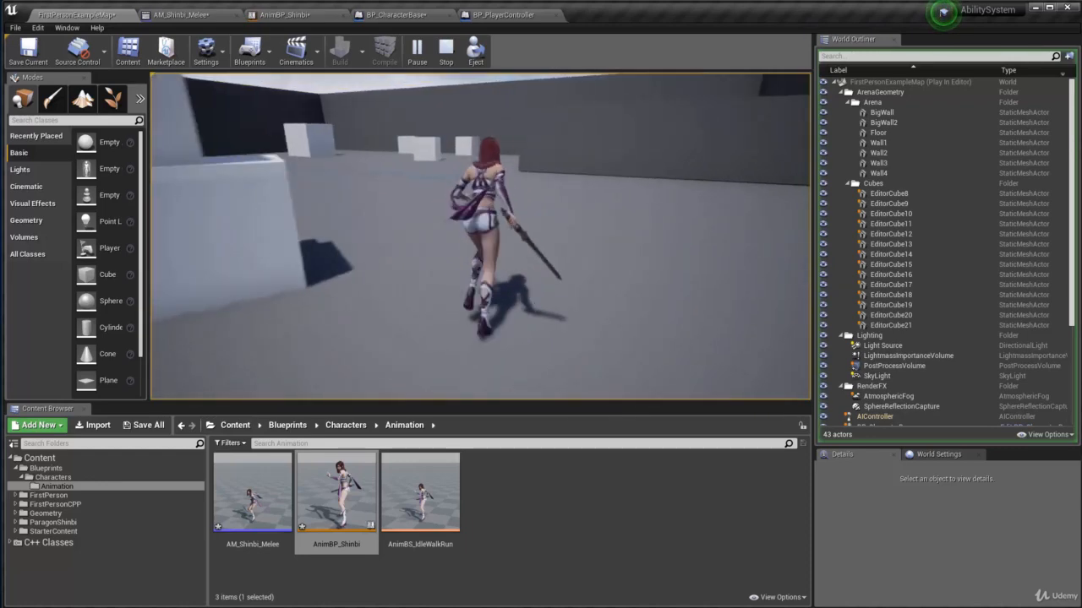
key(w)
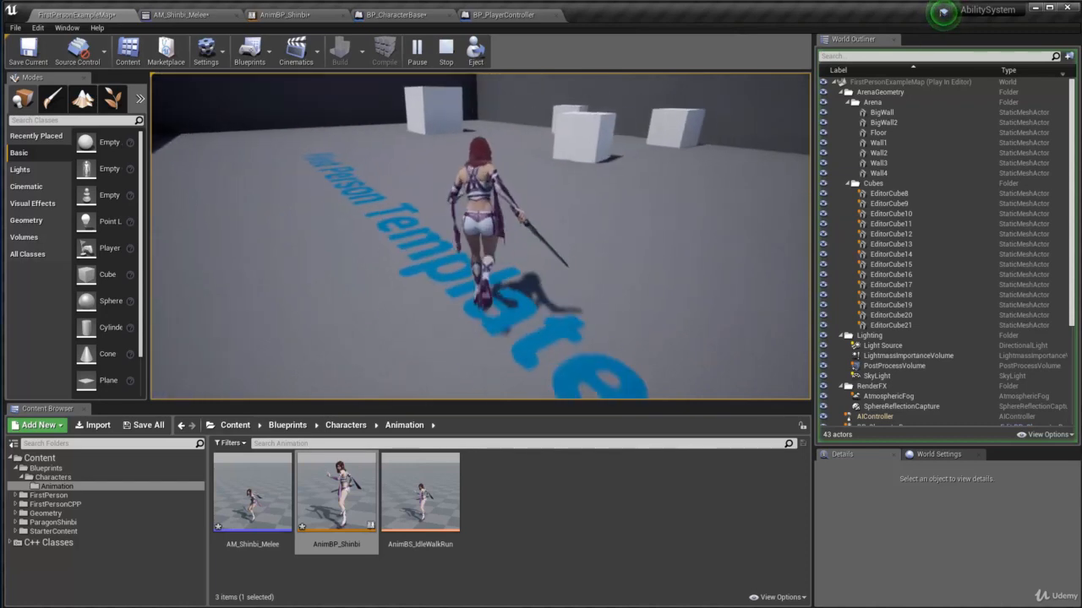
key(w)
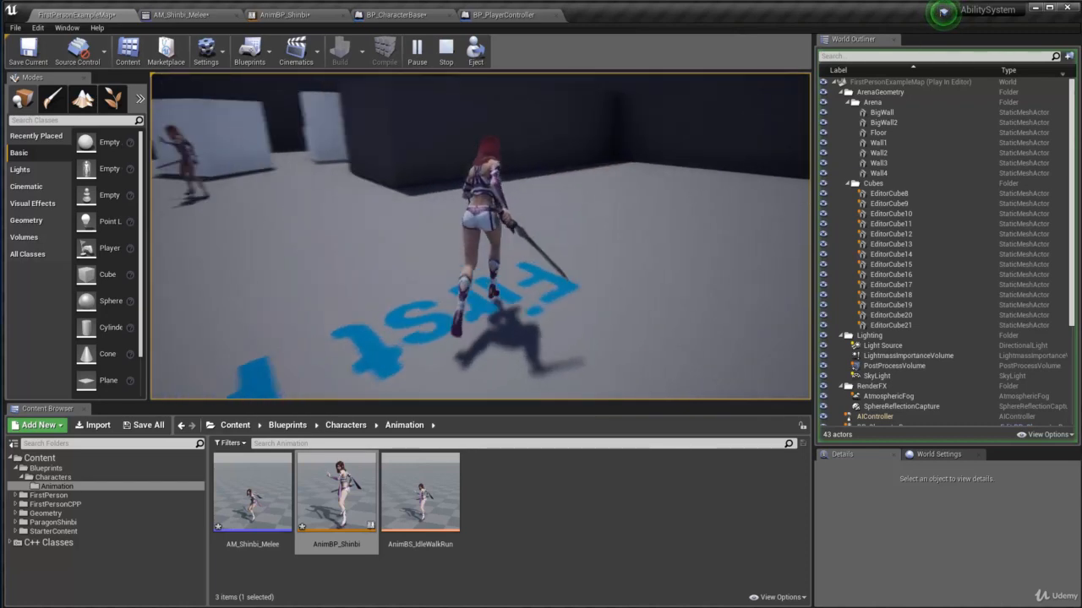
key(w)
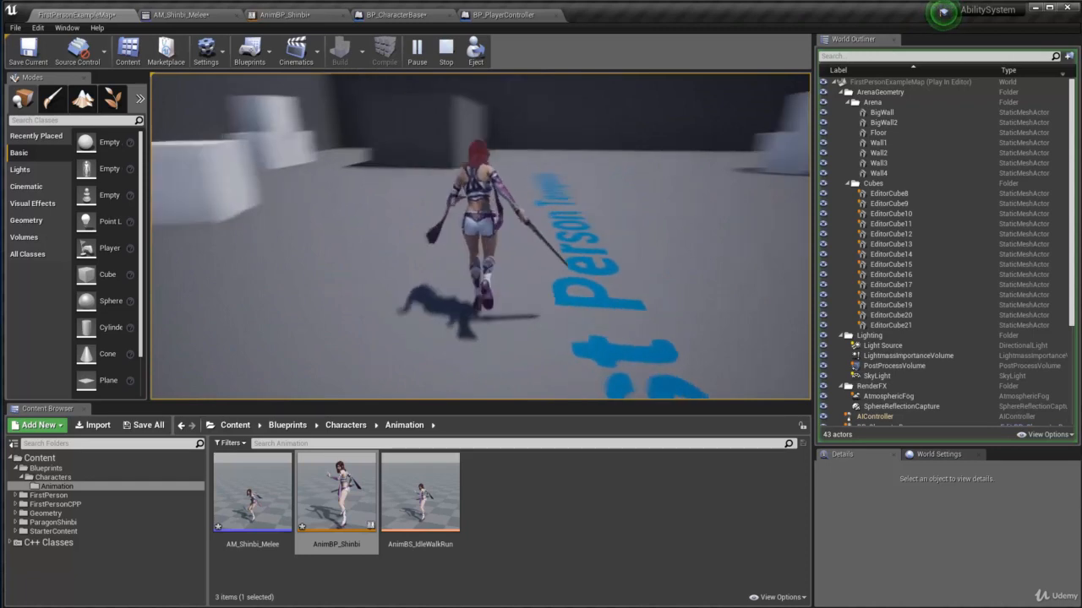
key(w)
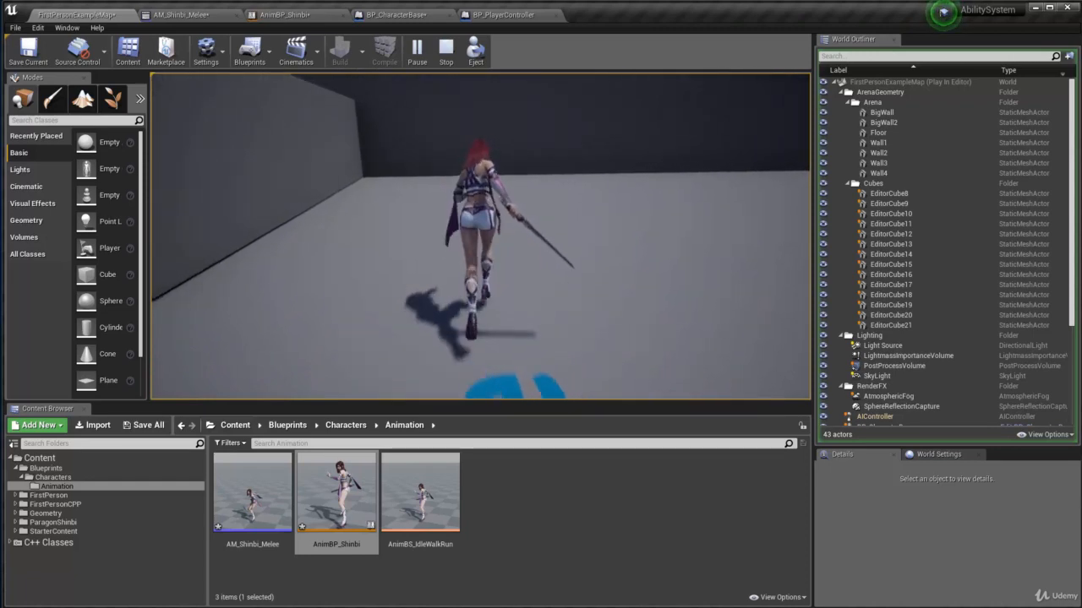
key(w)
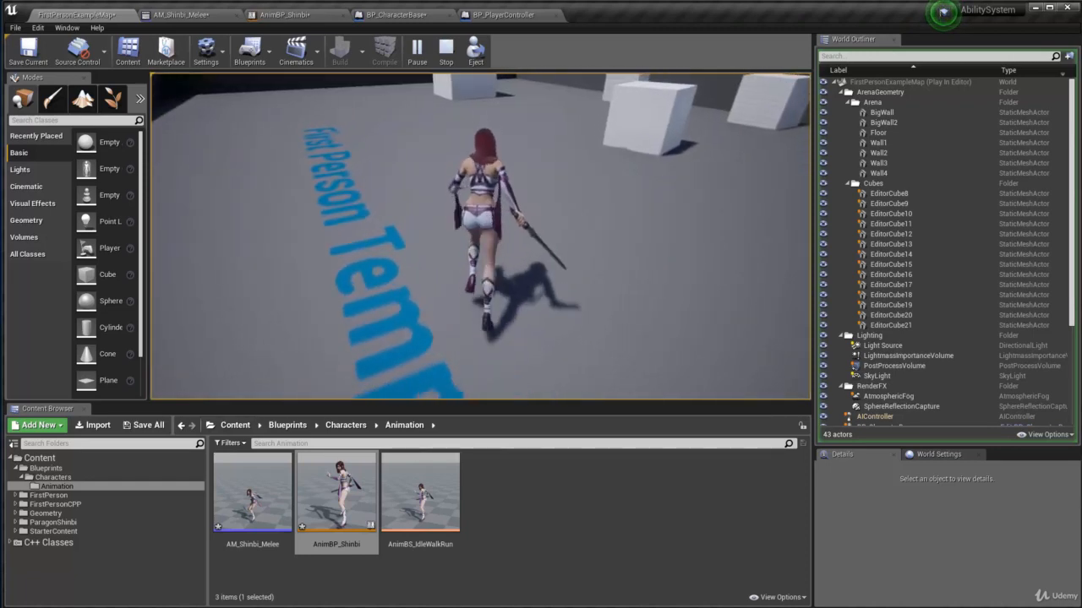
key(w)
click(229, 227)
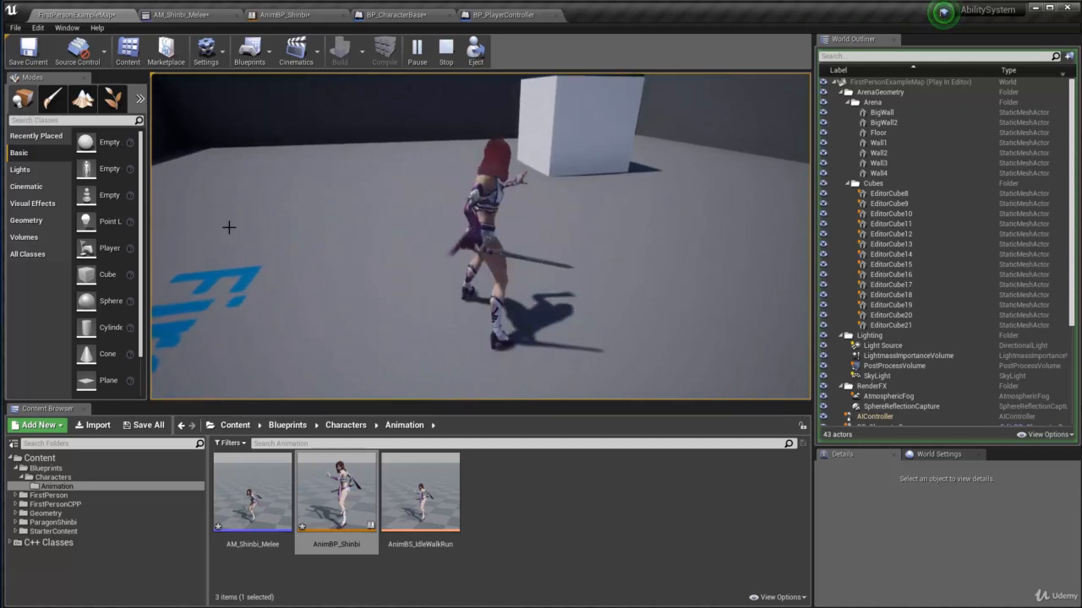
key(Escape)
Return to AnimBP_Shinbi, nudge the Layered blend per bone node closer to Final Animation Pose and add a second branch filter to it.
click(404, 15)
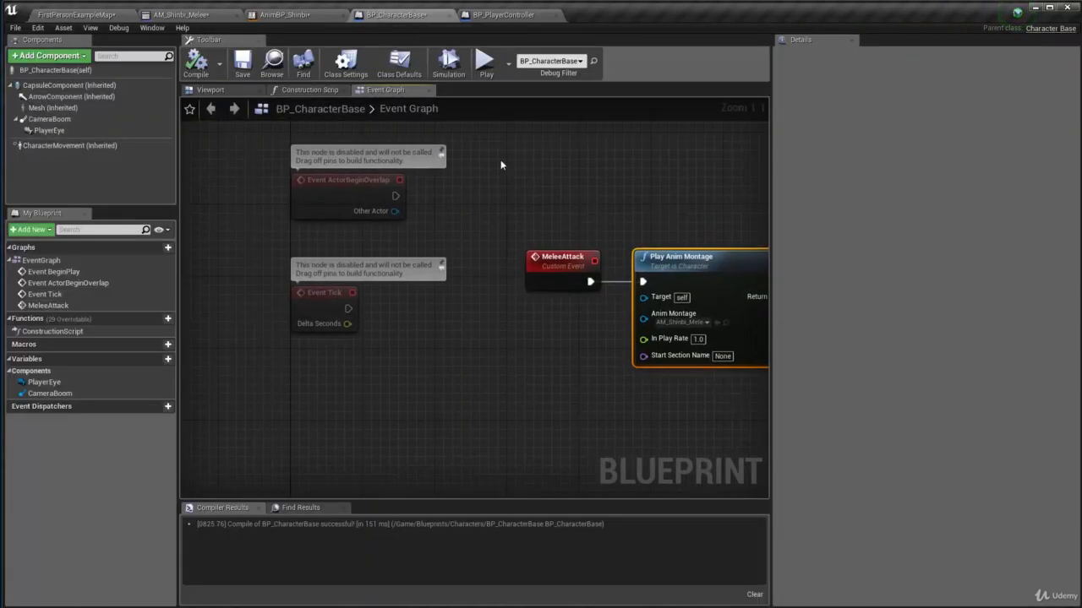
click(512, 15)
click(284, 14)
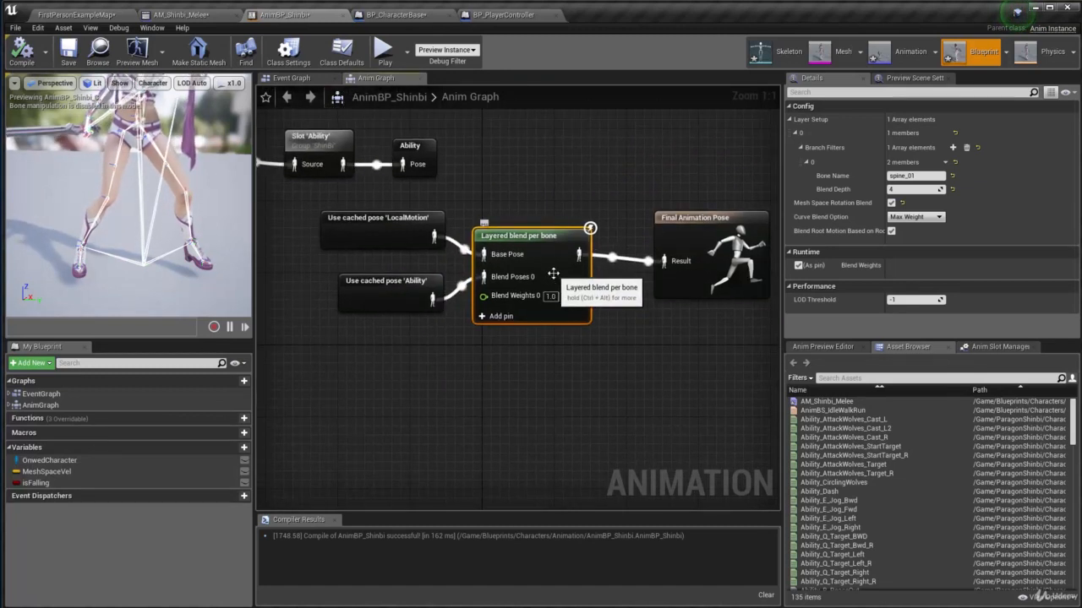
drag(530, 264, 549, 263)
drag(470, 182, 641, 366)
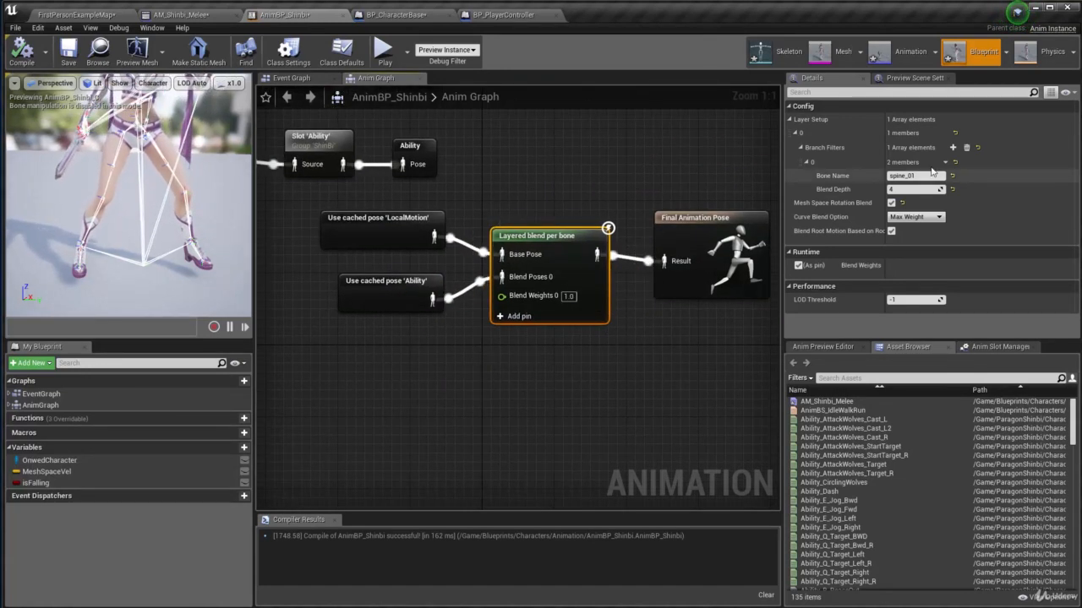
click(800, 147)
click(953, 147)
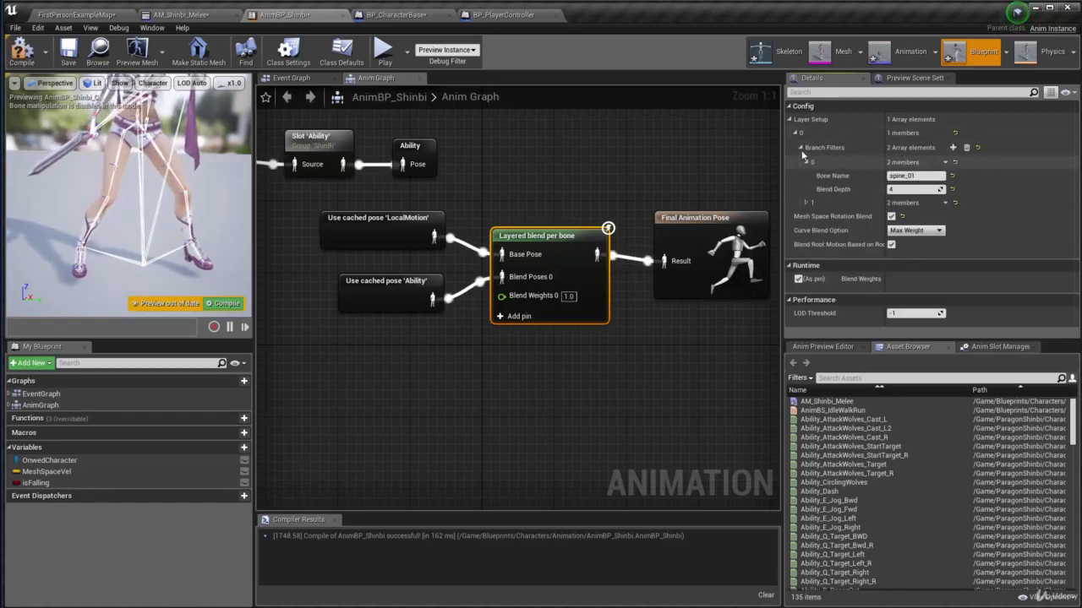
Display bone names in the preview viewport and set the second branch filter's Bone Name to clavicle_r.
click(807, 203)
click(910, 217)
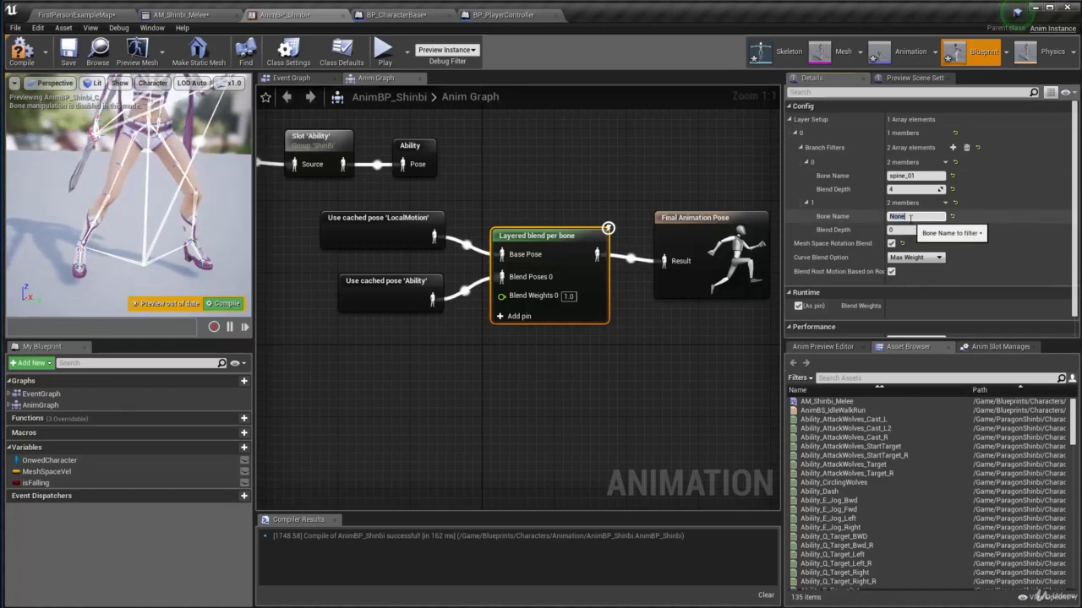
right_drag(161, 169, 190, 168)
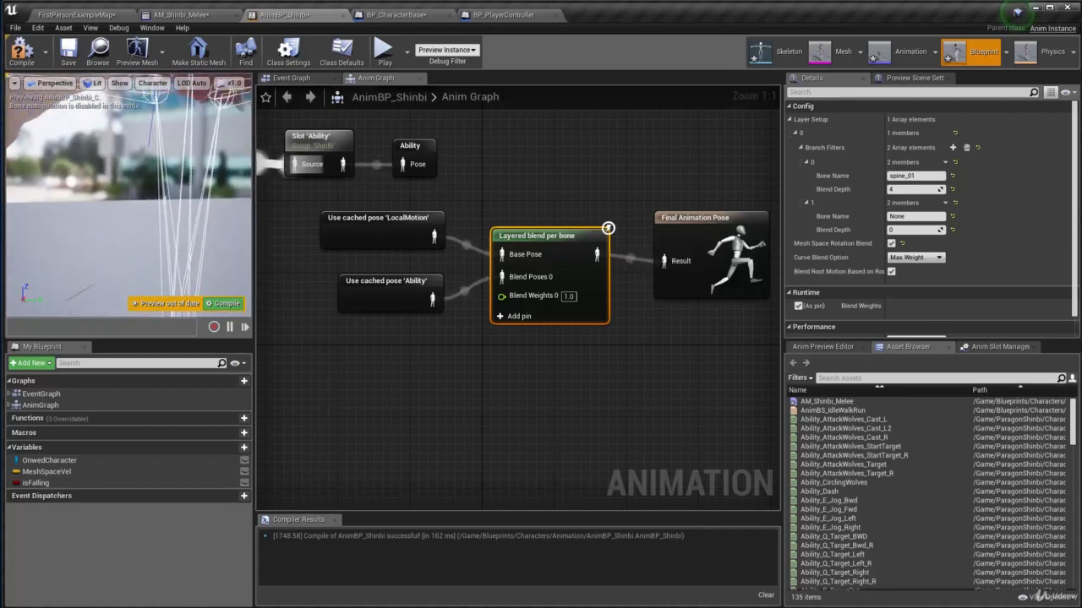
click(153, 83)
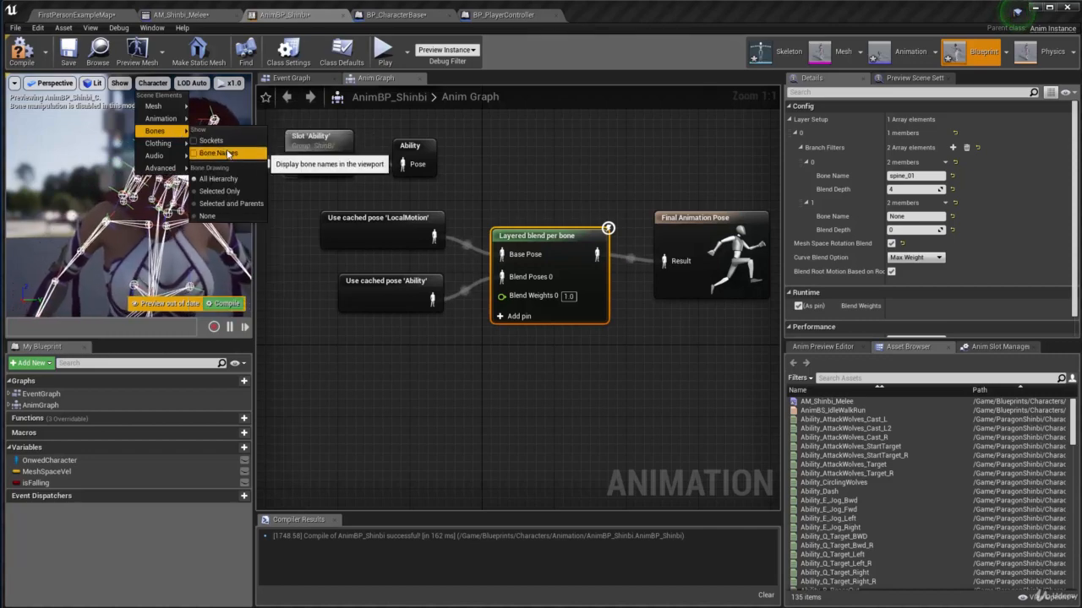
click(222, 154)
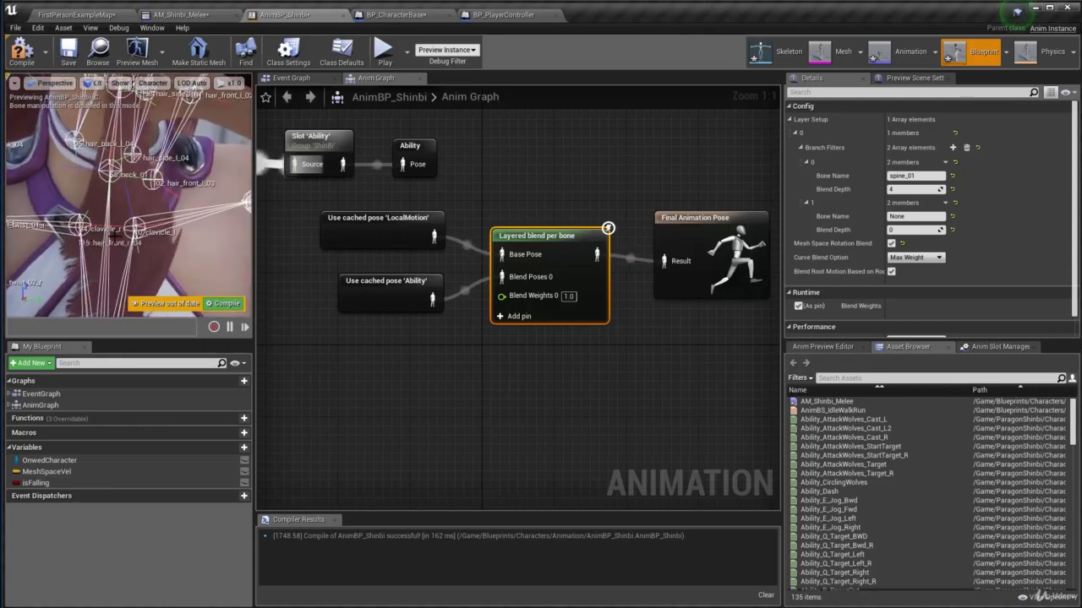
click(929, 216)
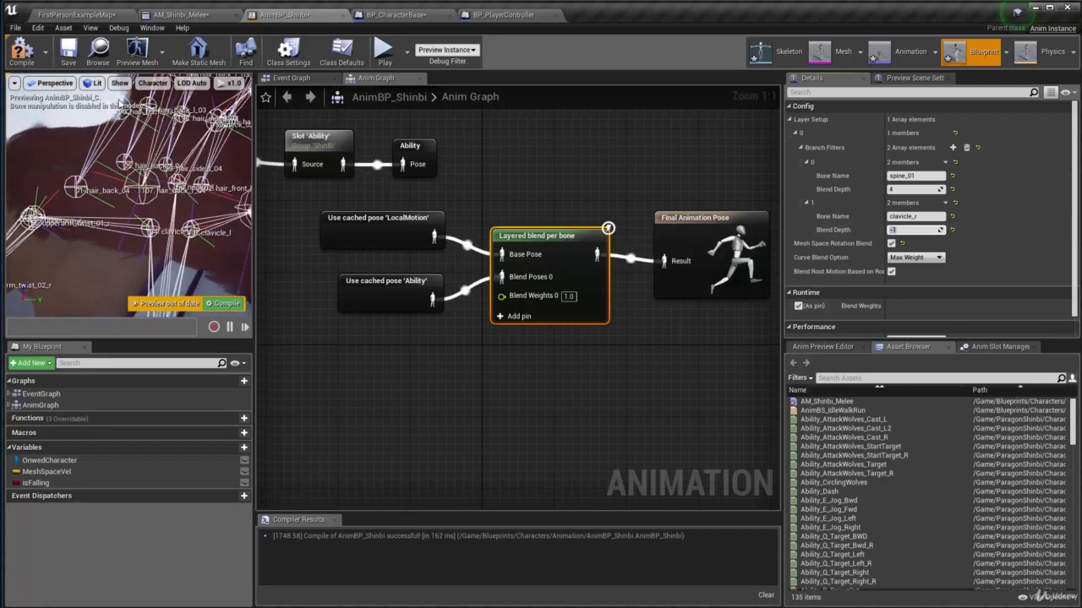
Compile AnimBP_Shinbi and play FirstPersonExampleMap, running and jumping to check the blend with the clavicle_r filter at Blend Depth -1, then stop playing.
key(F7)
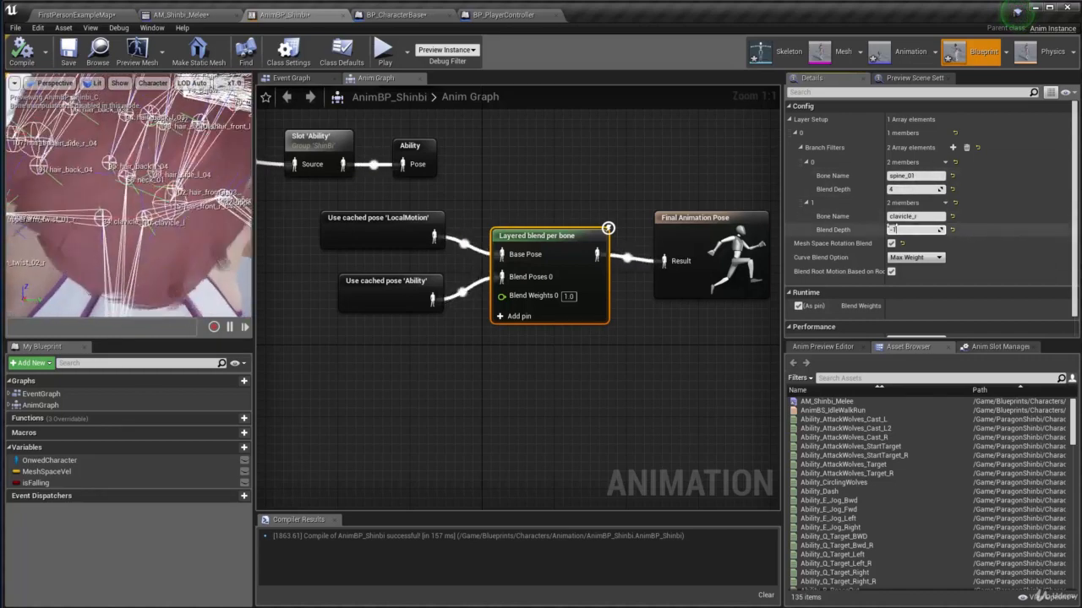
click(915, 230)
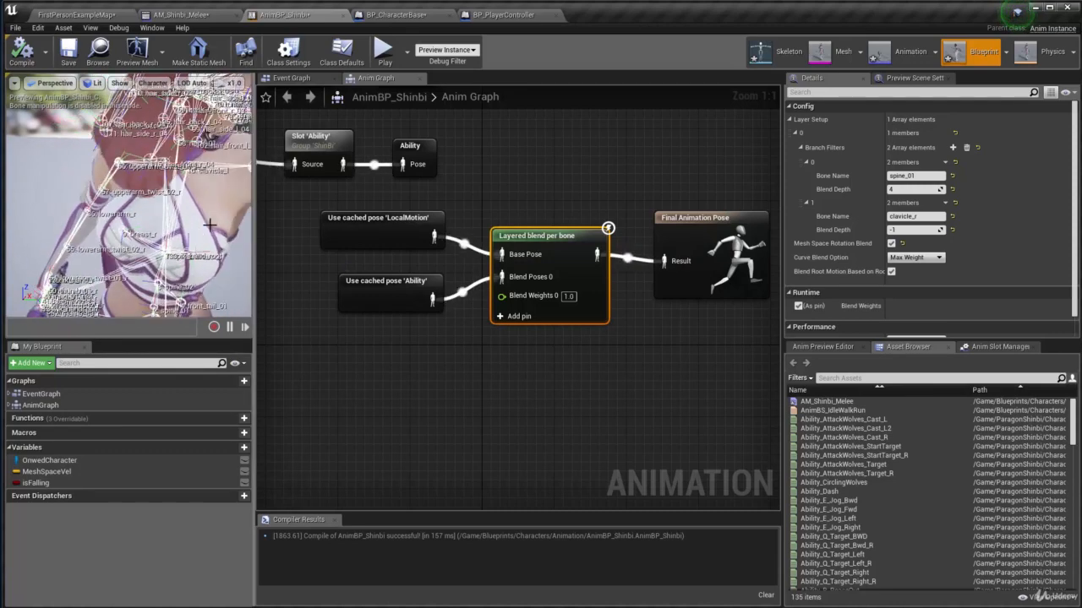
click(67, 17)
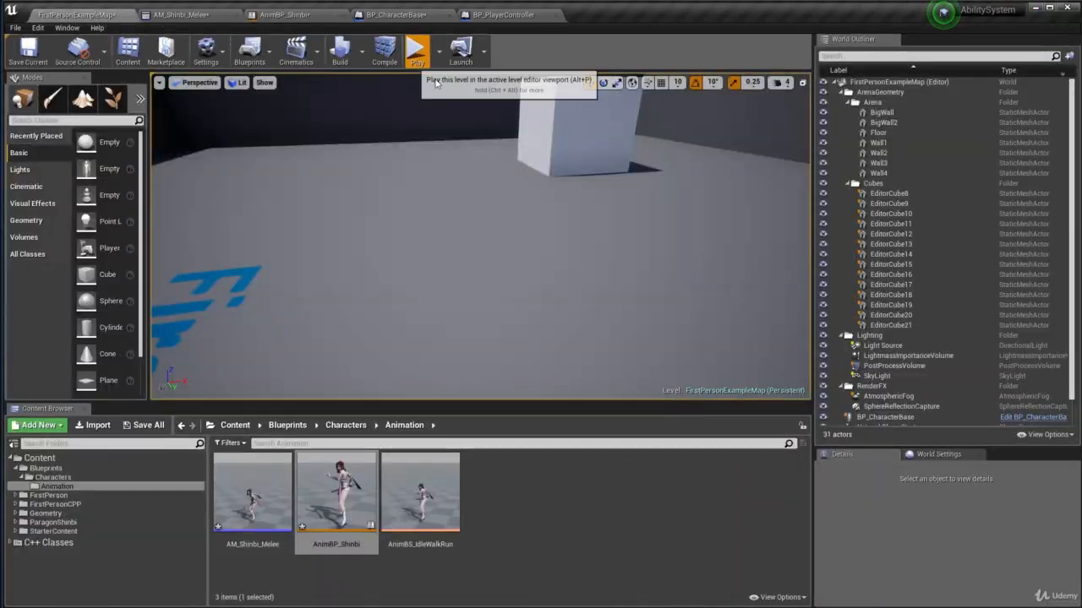
click(417, 53)
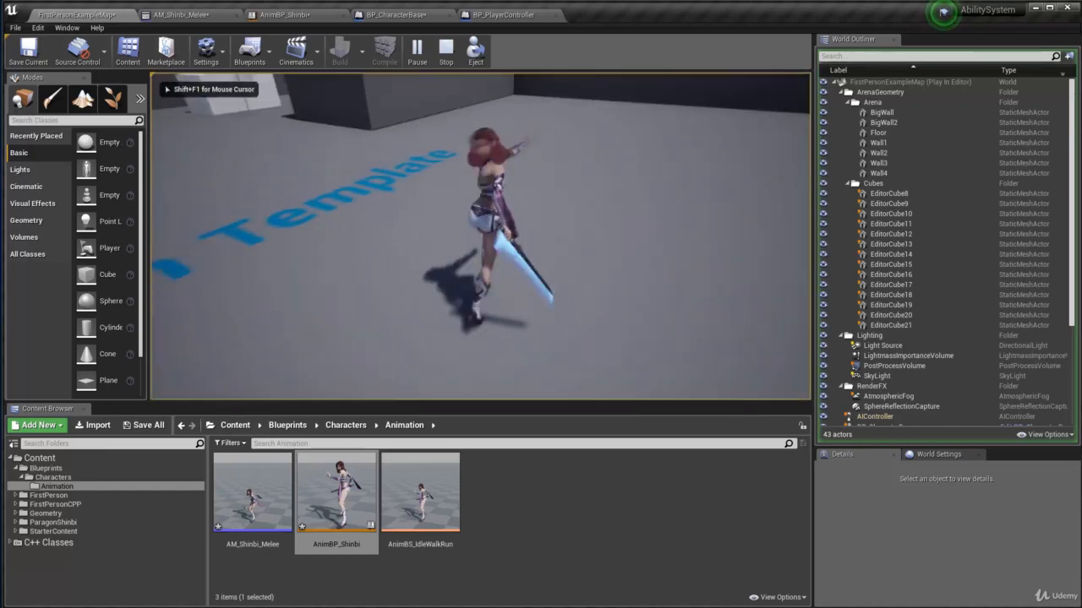
key(w)
key(space)
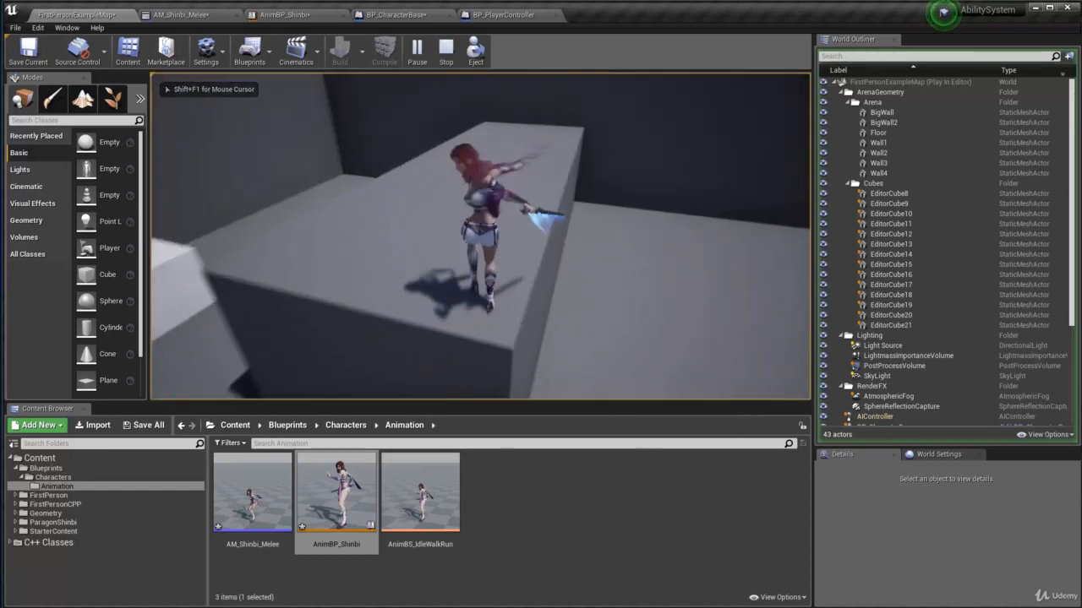
key(w)
key(space)
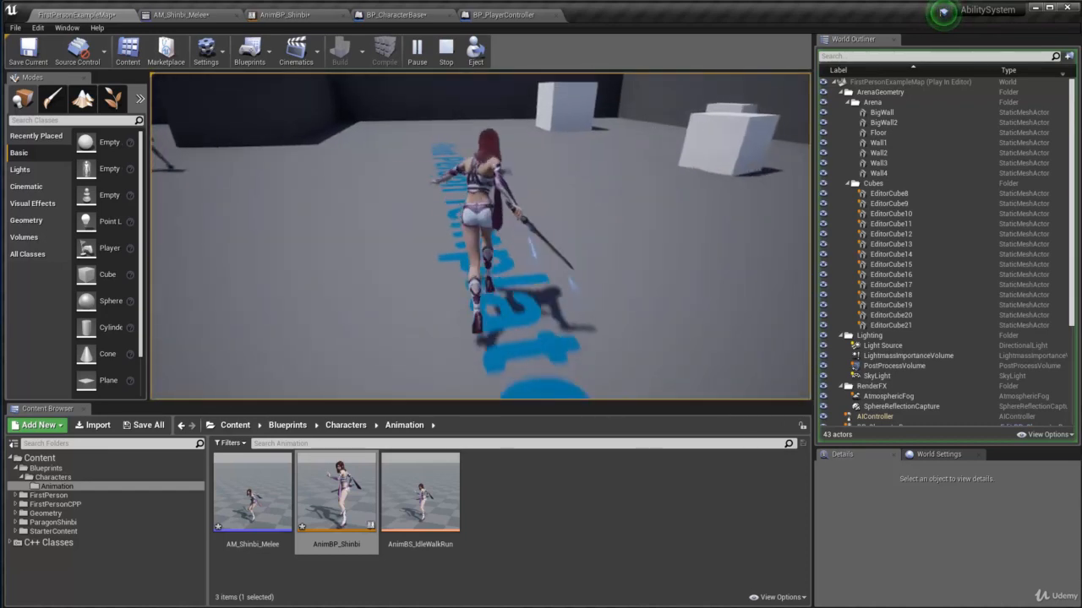
key(w)
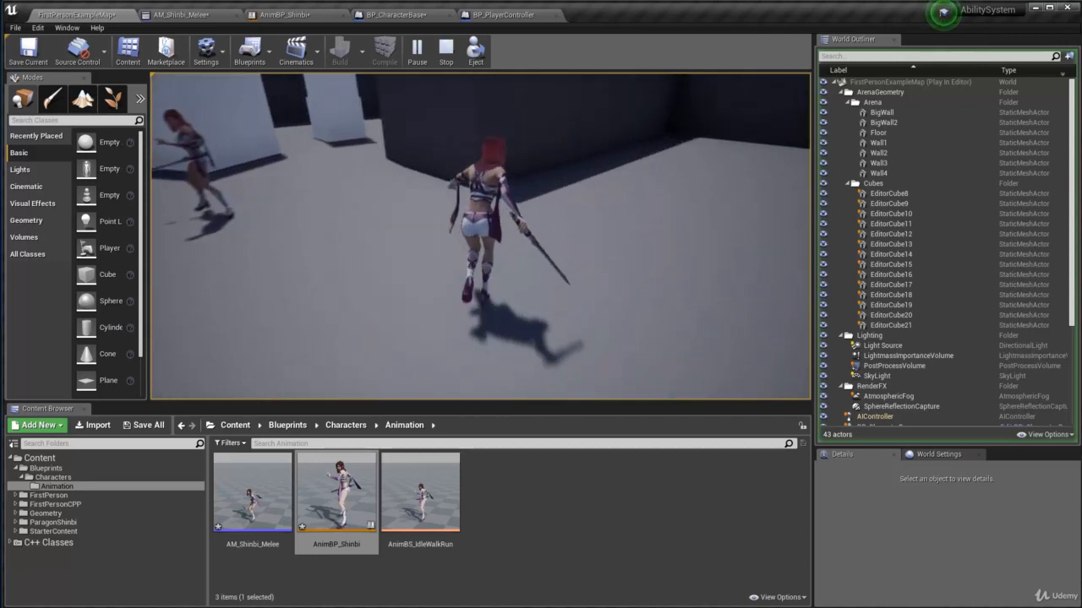
key(Escape)
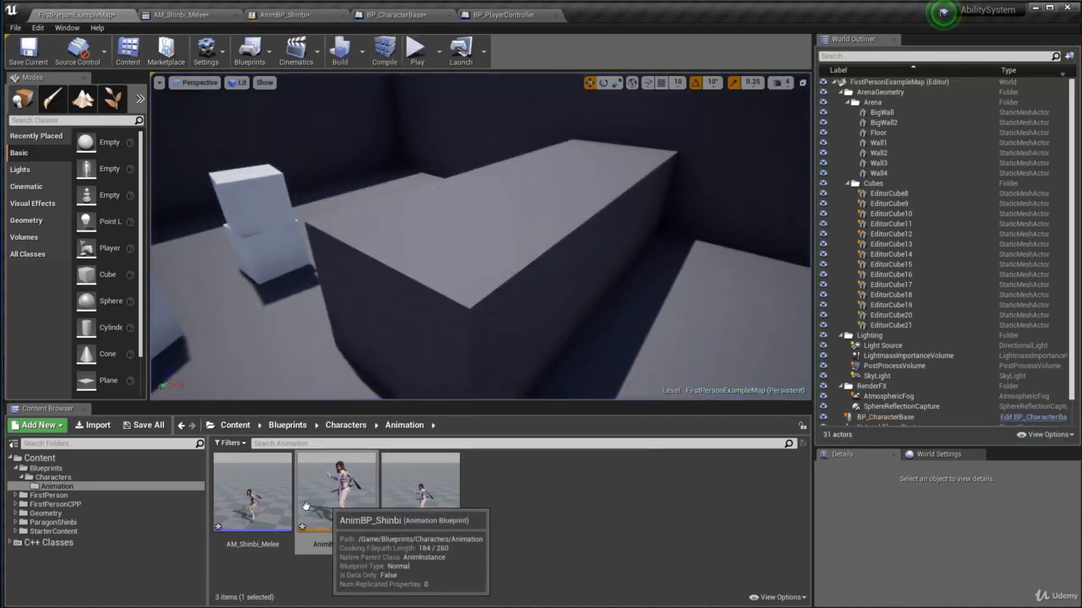
Return to AnimBP_Shinbi and delete the clavicle_r branch filter from the Layered blend per bone node.
double_click(372, 508)
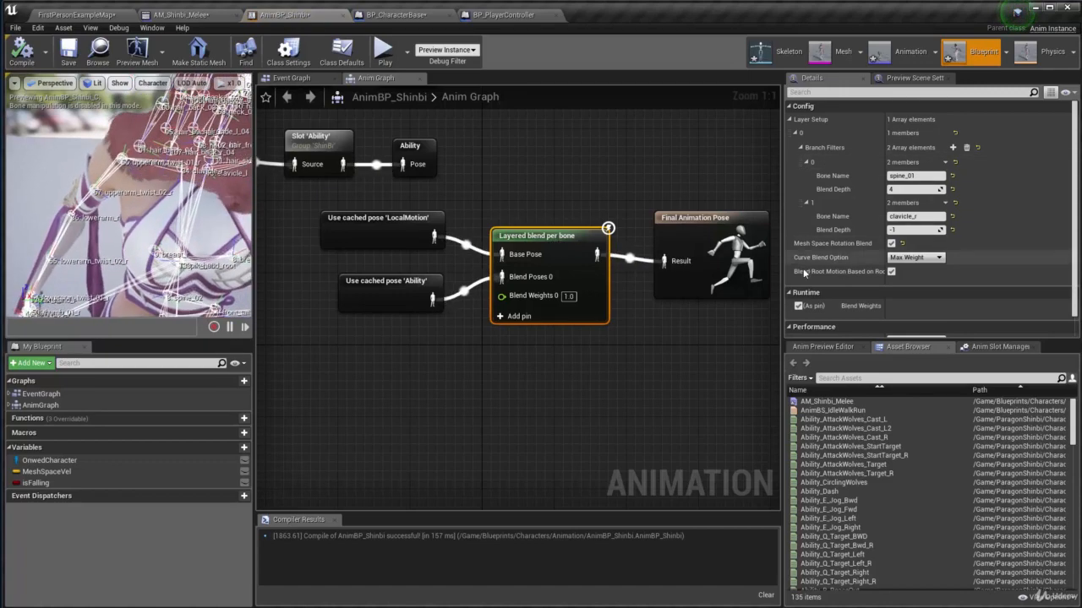
click(946, 204)
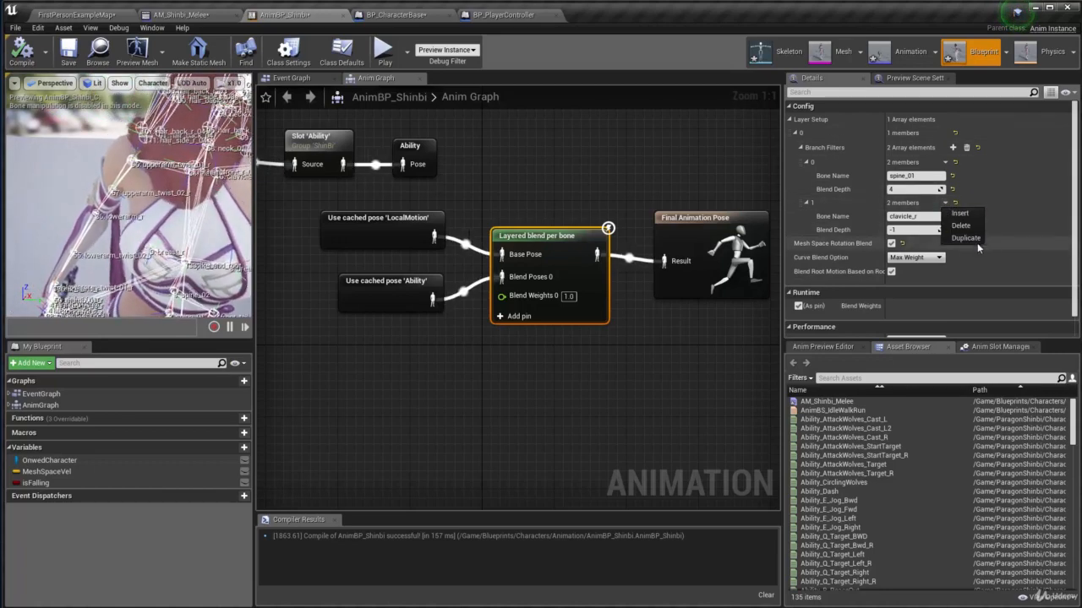
click(962, 226)
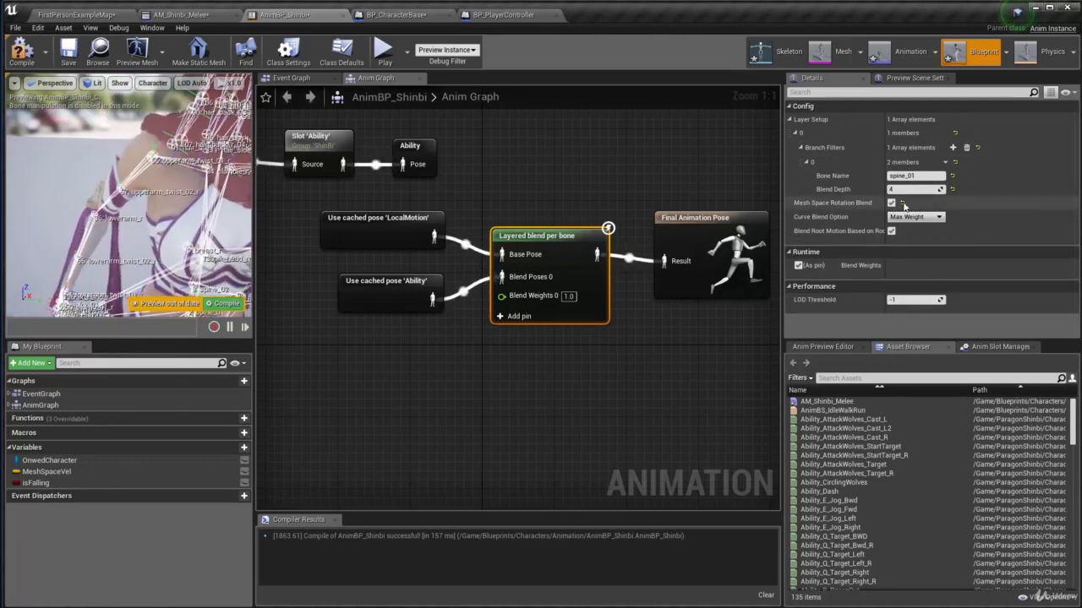
Play FirstPersonExampleMap and run, jump and attack around the arena to check the melee blend with only the spine_01 branch filter.
click(76, 15)
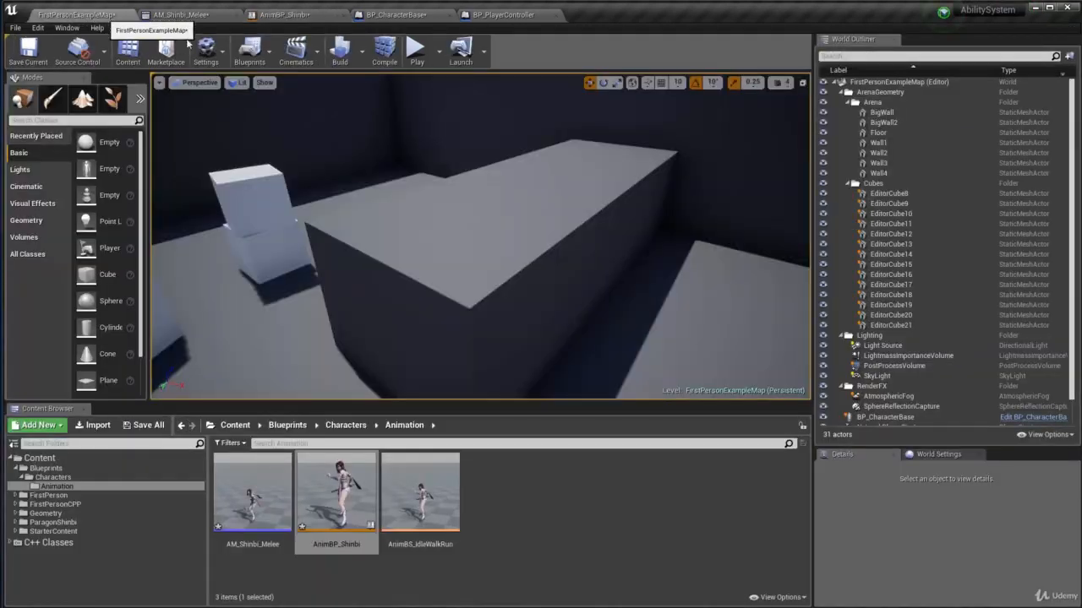
click(417, 52)
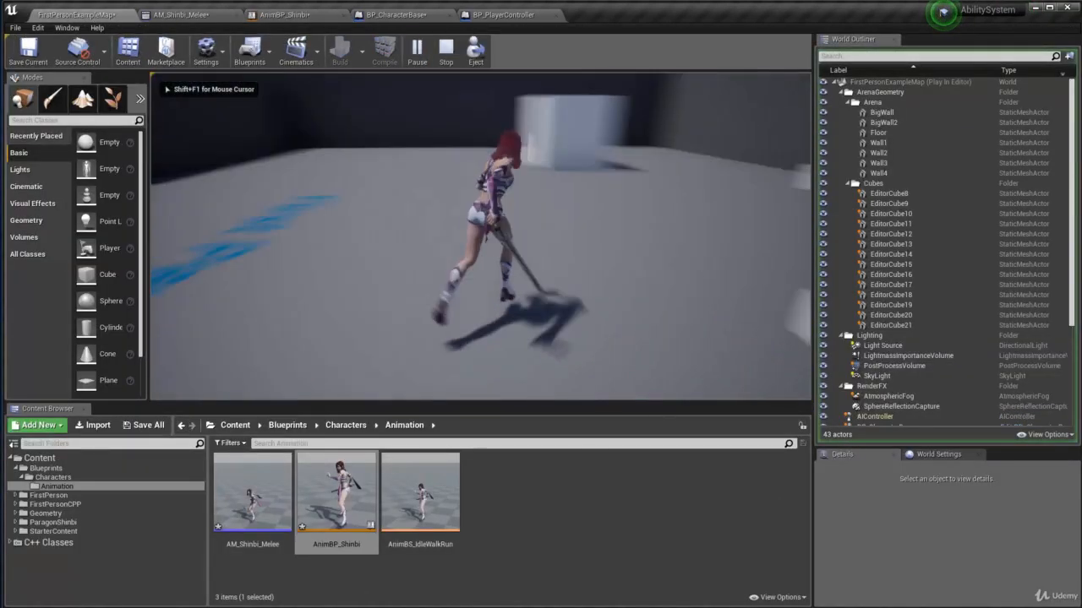
key(w)
key(space)
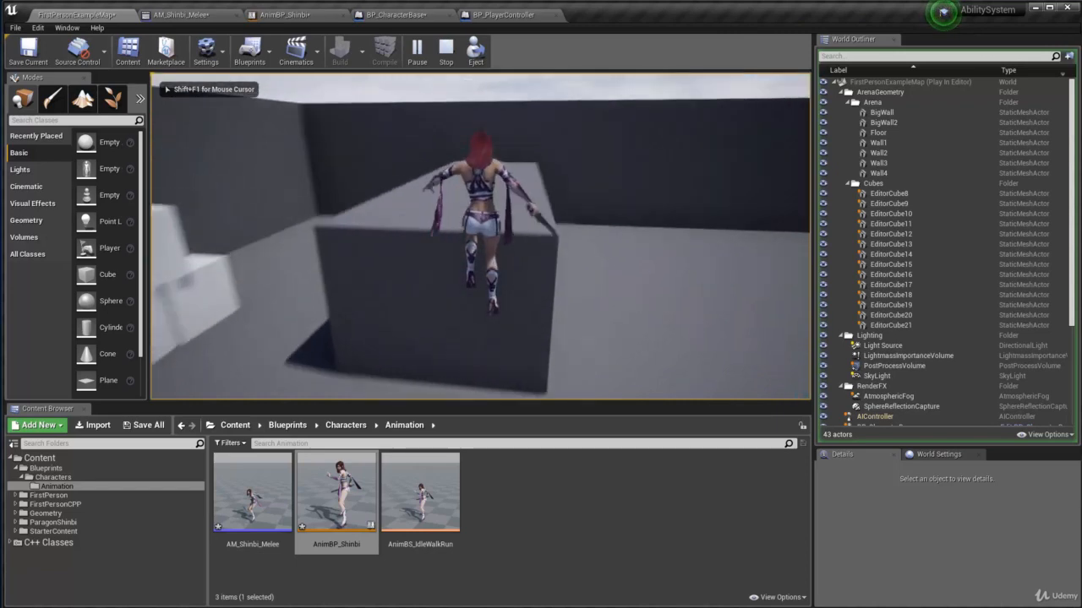
key(w)
key(space)
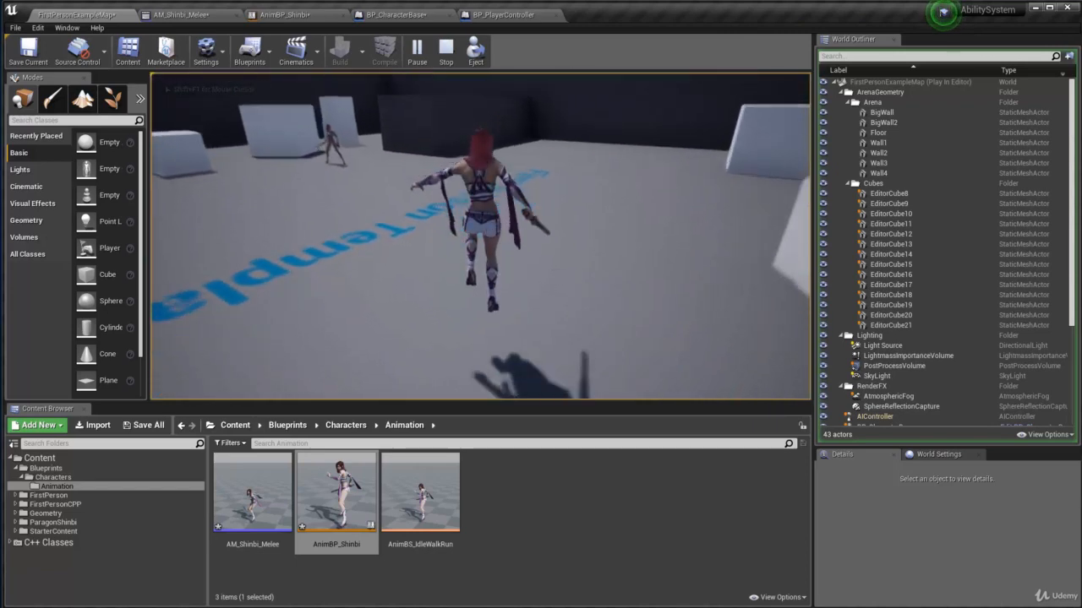
key(w)
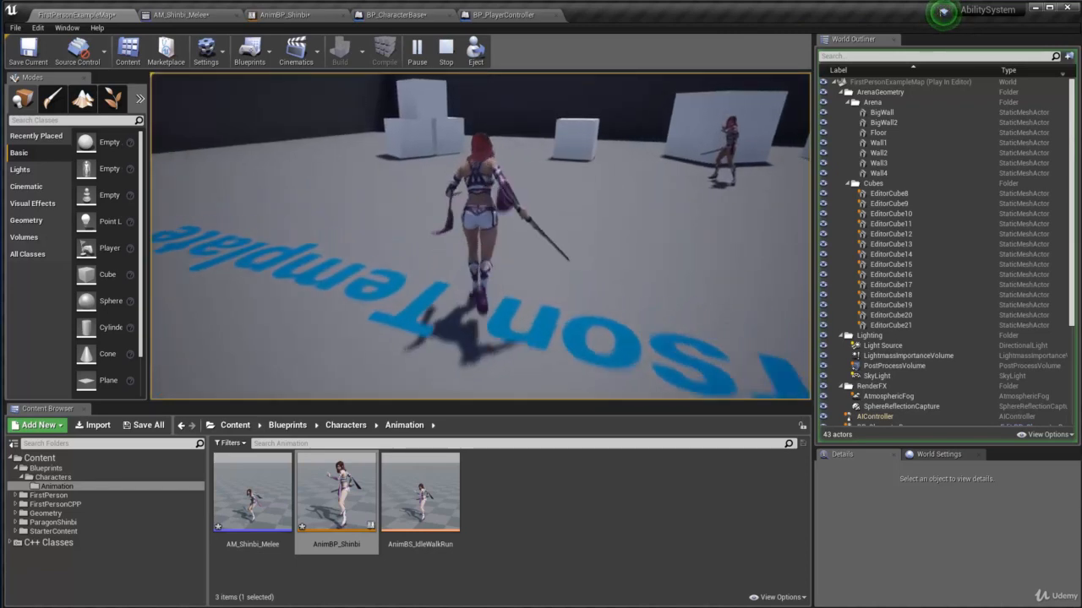
key(w)
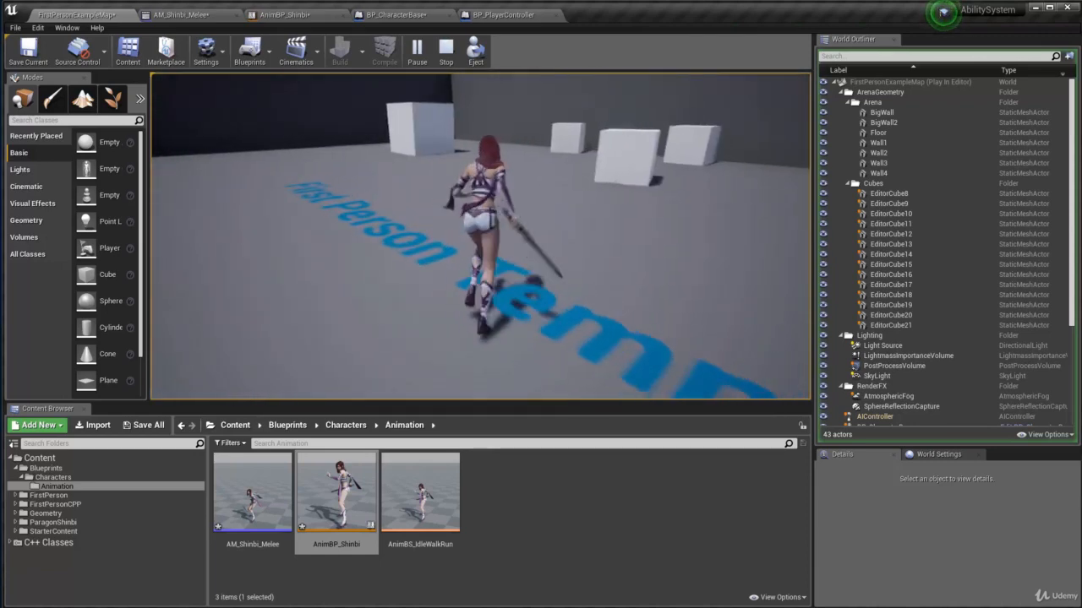
key(w)
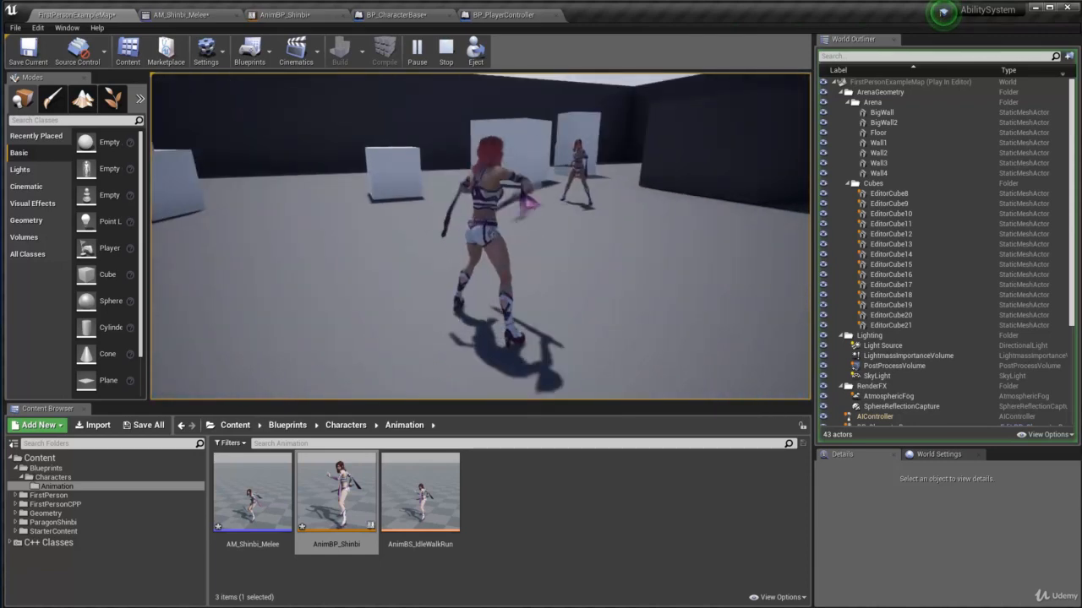
key(w)
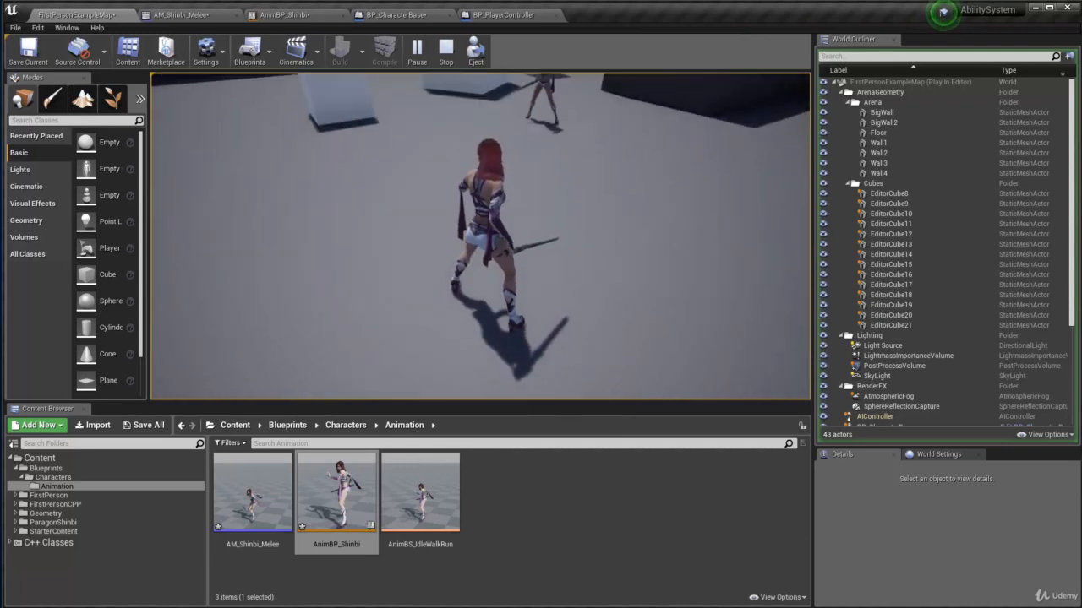
key(w)
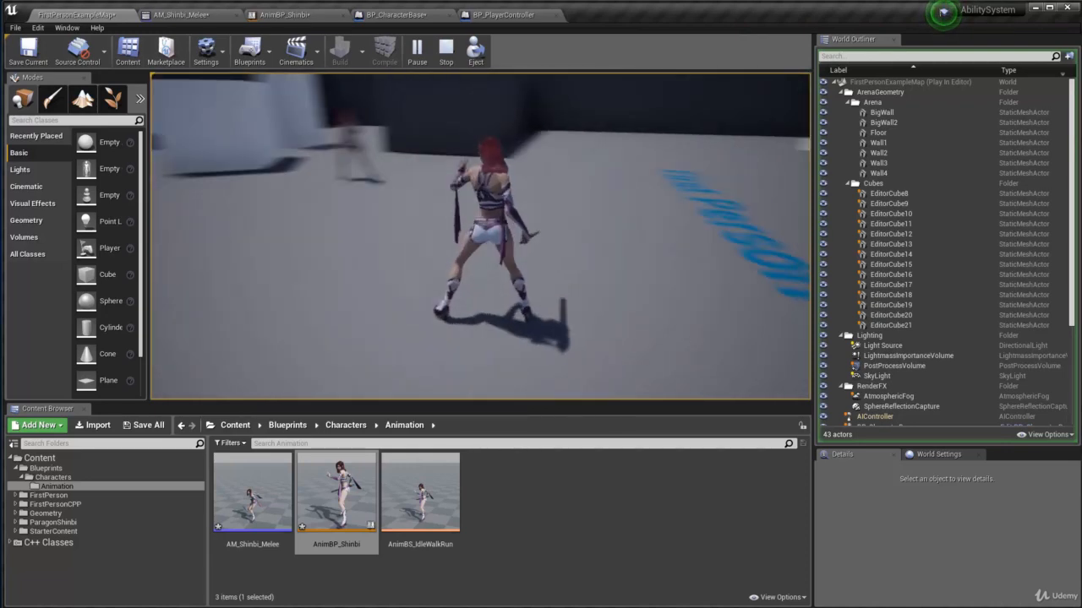